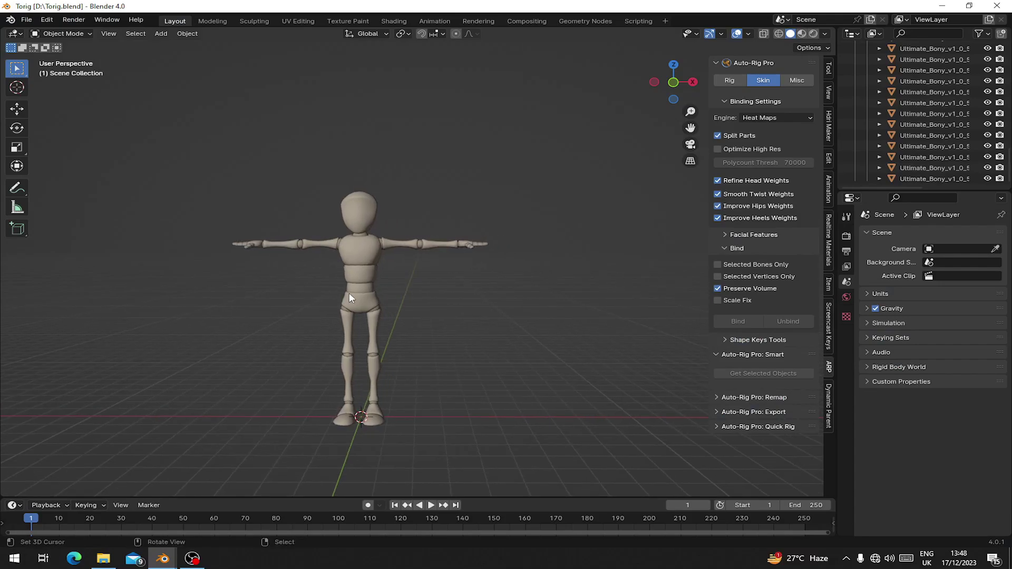
Try moving the character's left upper arm, forearm and palm pieces one at a time.
{"action": "scroll", "coordinate": [329, 290], "scroll_direction": "up", "scroll_amount": 5}
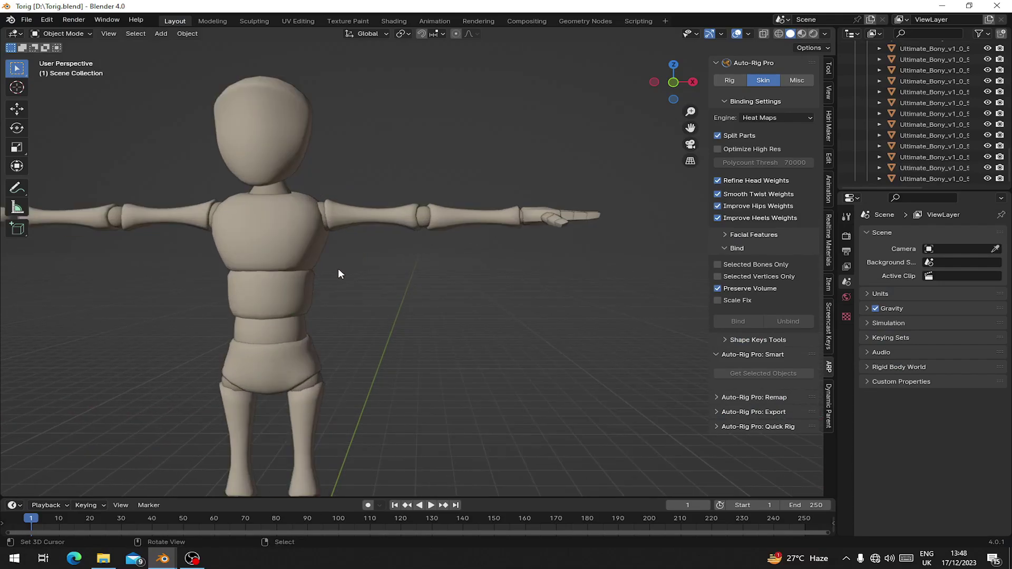
{"action": "left_click", "coordinate": [376, 226]}
{"action": "middle_click_drag", "start_coordinate": [376, 223], "coordinate": [390, 234]}
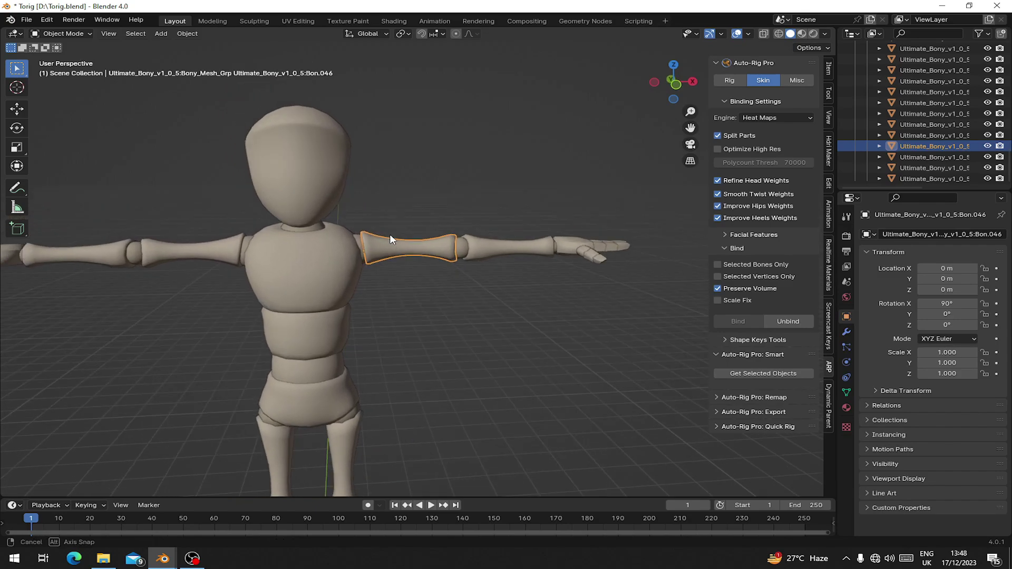
{"action": "key", "text": "g"}
{"action": "right_click", "coordinate": [484, 244]}
{"action": "right_click", "coordinate": [502, 257]}
{"action": "key", "text": "g"}
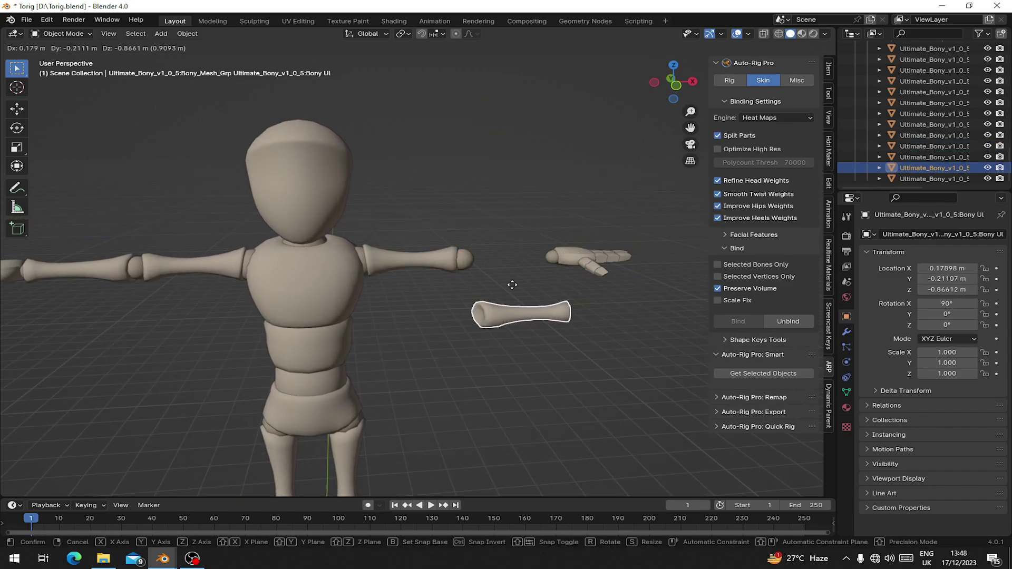
{"action": "key", "text": "Escape"}
{"action": "left_click", "coordinate": [574, 254]}
{"action": "key", "text": "g"}
{"action": "key", "text": "Escape"}
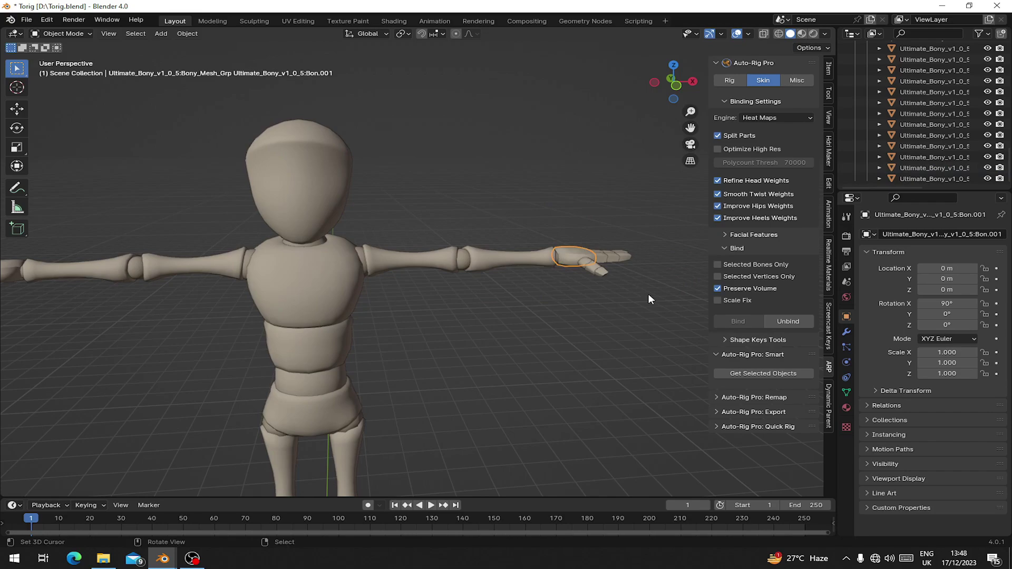
Try moving the left upper arm and the left forearm piece once more, each on its own.
{"action": "left_click", "coordinate": [434, 264]}
{"action": "key", "text": "g"}
{"action": "key", "text": "Escape"}
{"action": "left_click", "coordinate": [495, 251]}
{"action": "key", "text": "g"}
{"action": "key", "text": "Escape"}
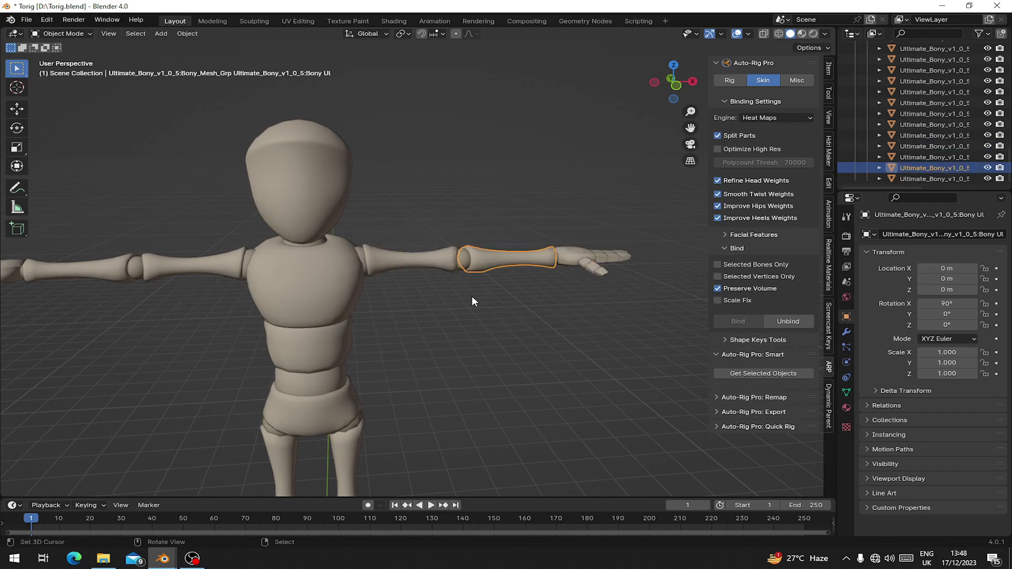
Try moving the separate thumb segments of the character's left hand.
{"action": "left_click", "coordinate": [598, 254]}
{"action": "middle_click_drag", "start_coordinate": [598, 254], "coordinate": [600, 299]}
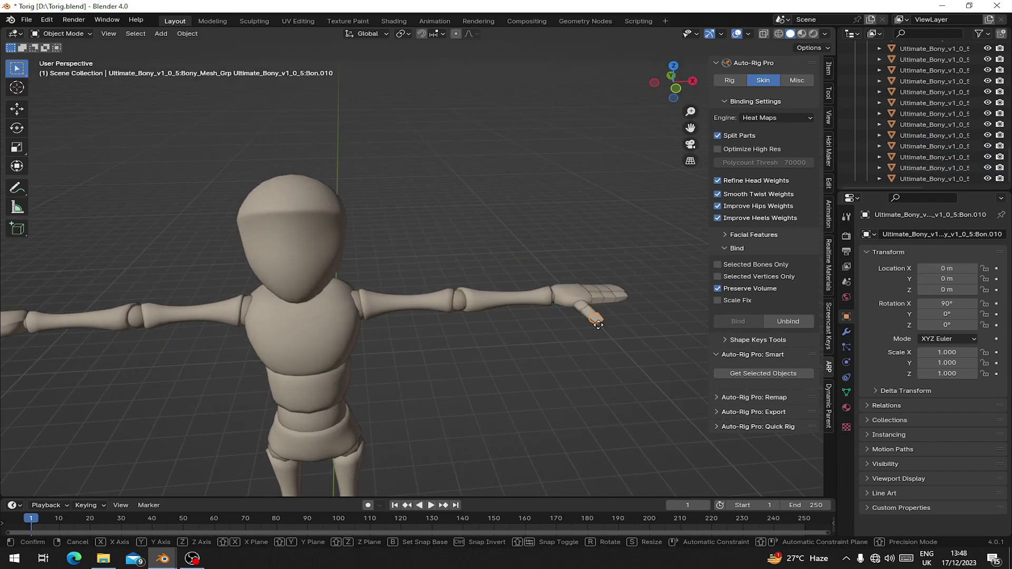
{"action": "left_click", "coordinate": [587, 319]}
{"action": "key", "text": "g"}
{"action": "right_click", "coordinate": [583, 321]}
{"action": "right_click", "coordinate": [580, 311]}
{"action": "key", "text": "g"}
{"action": "right_click", "coordinate": [579, 314]}
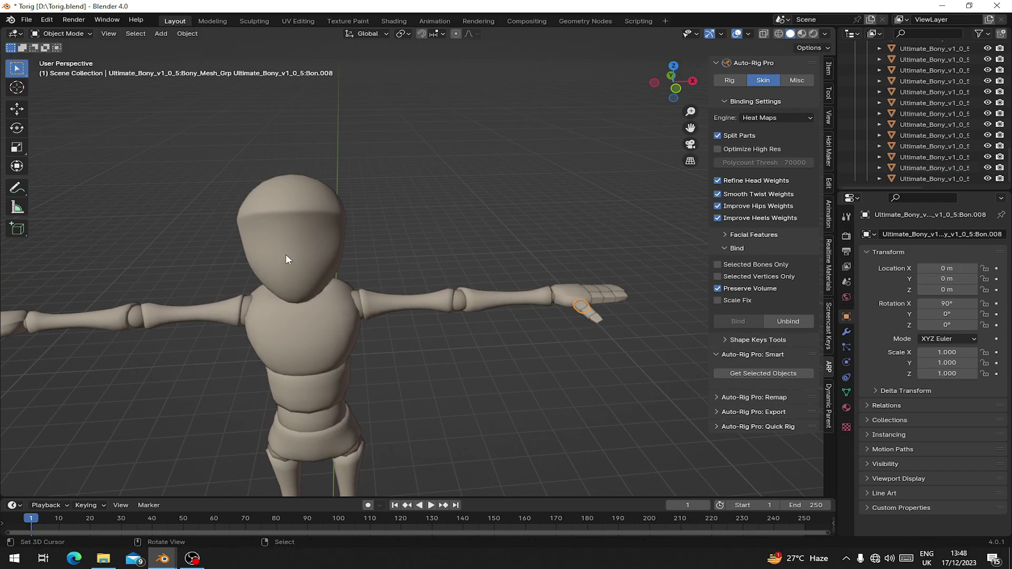
Try moving the head, a lower torso piece and the chest piece individually.
{"action": "right_click", "coordinate": [286, 255]}
{"action": "key", "text": "g"}
{"action": "right_click", "coordinate": [268, 291]}
{"action": "right_click", "coordinate": [286, 378]}
{"action": "middle_click_drag", "start_coordinate": [286, 379], "coordinate": [280, 352]}
{"action": "key", "text": "g"}
{"action": "right_click", "coordinate": [289, 298]}
{"action": "right_click", "coordinate": [290, 260]}
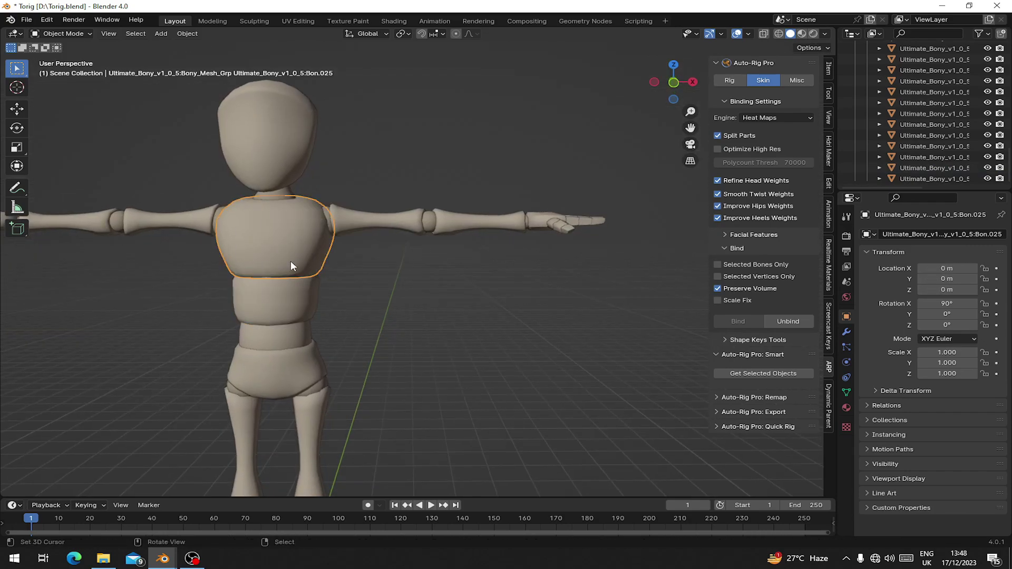
{"action": "key", "text": "g"}
{"action": "right_click", "coordinate": [344, 247]}
Select the character's left lower leg piece and its left thigh piece in turn.
{"action": "scroll", "coordinate": [345, 254], "scroll_direction": "down", "scroll_amount": 5}
{"action": "left_click", "coordinate": [384, 352]}
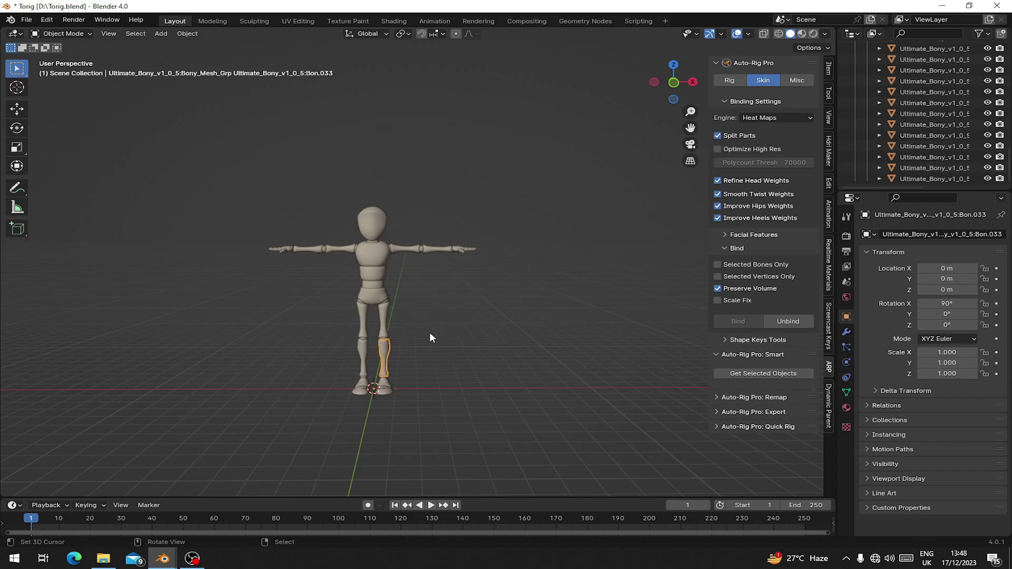
{"action": "left_click", "coordinate": [394, 324]}
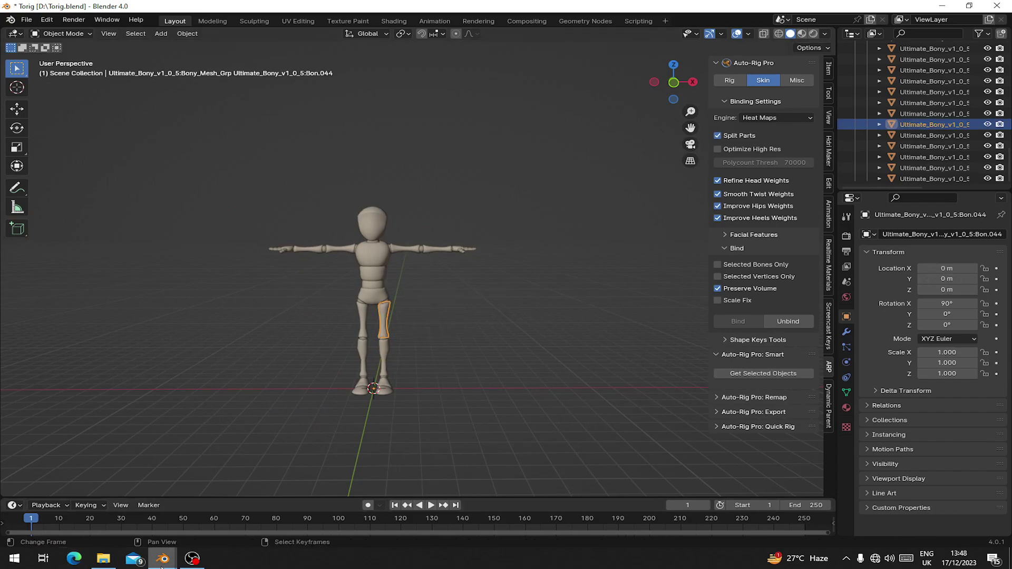
Switch to the unsaved Blender file with the rigged character and try moving its left foot IK control.
{"action": "mouse_move", "coordinate": [162, 558]}
{"action": "left_click", "coordinate": [216, 514]}
{"action": "scroll", "coordinate": [413, 285], "scroll_direction": "down", "scroll_amount": 3}
{"action": "middle_click_drag", "start_coordinate": [441, 409], "coordinate": [385, 364]}
{"action": "right_click", "coordinate": [473, 381]}
{"action": "key", "text": "g"}
{"action": "right_click", "coordinate": [459, 359]}
{"action": "key", "text": "g"}
{"action": "key", "text": "Escape"}
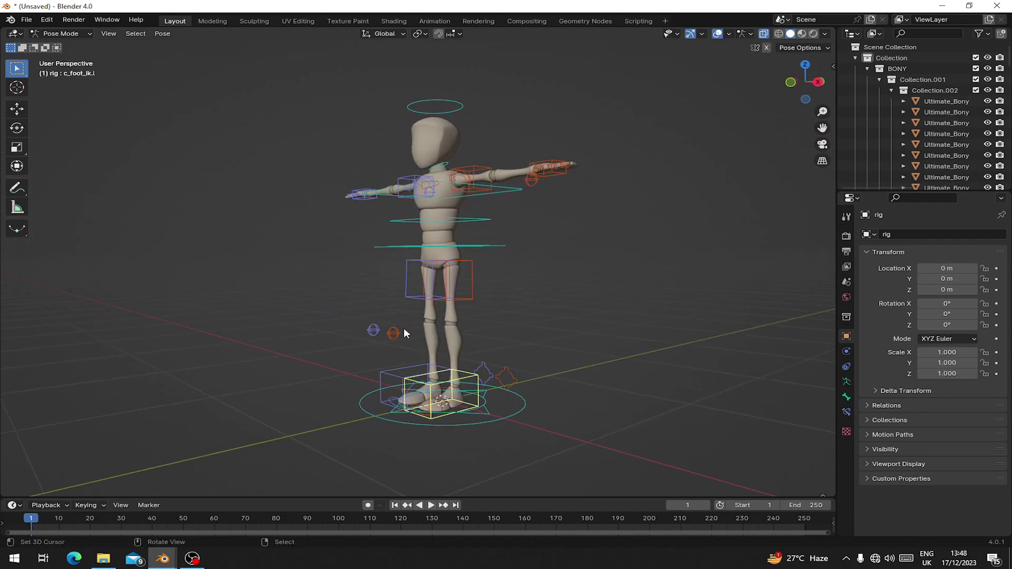
Try raising the left foot IK control about 0.27 m to bend the knee of the rigged leg.
{"action": "scroll", "coordinate": [434, 326], "scroll_direction": "up", "scroll_amount": 3}
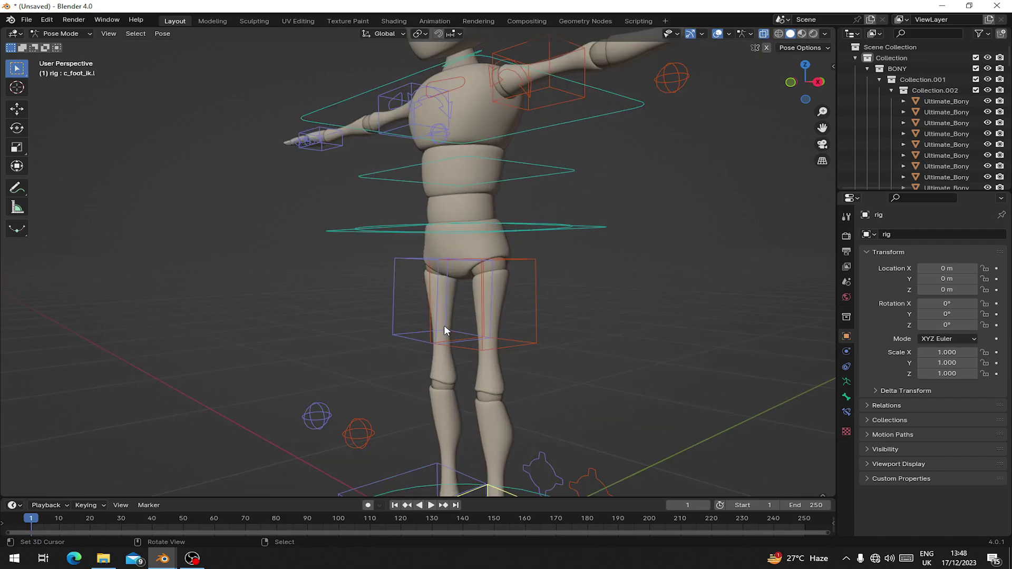
{"action": "middle_click_drag", "start_coordinate": [444, 325], "coordinate": [263, 214], "text": "shift"}
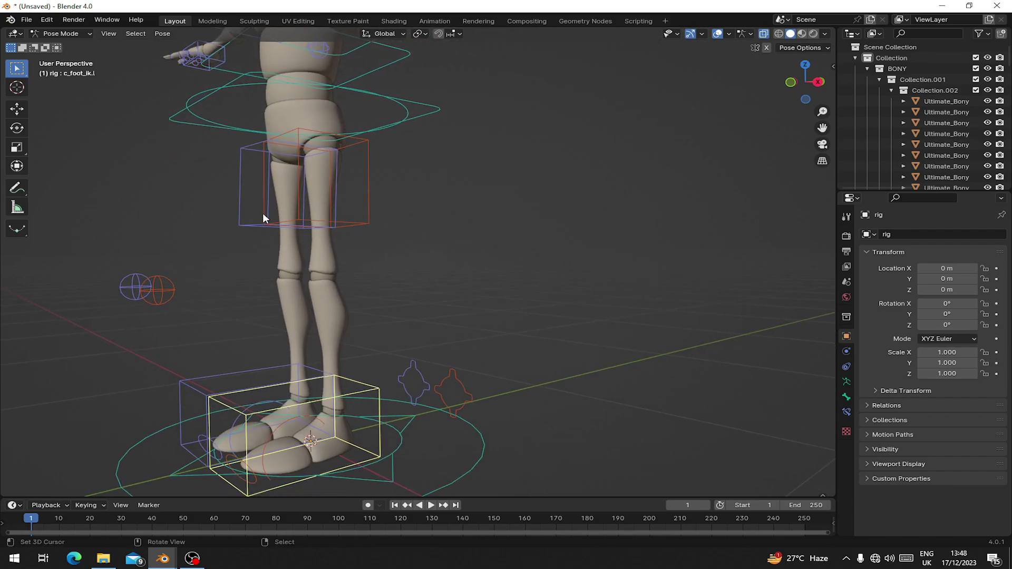
{"action": "key", "text": "g"}
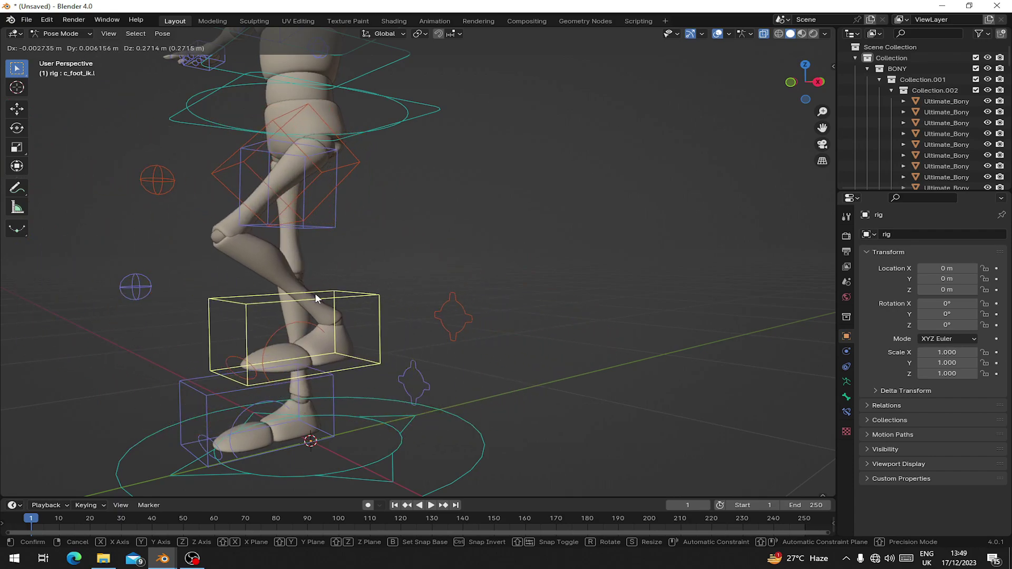
{"action": "right_click", "coordinate": [315, 293]}
{"action": "scroll", "coordinate": [280, 250], "scroll_direction": "down", "scroll_amount": 3}
{"action": "middle_click_drag", "start_coordinate": [280, 250], "coordinate": [339, 309]}
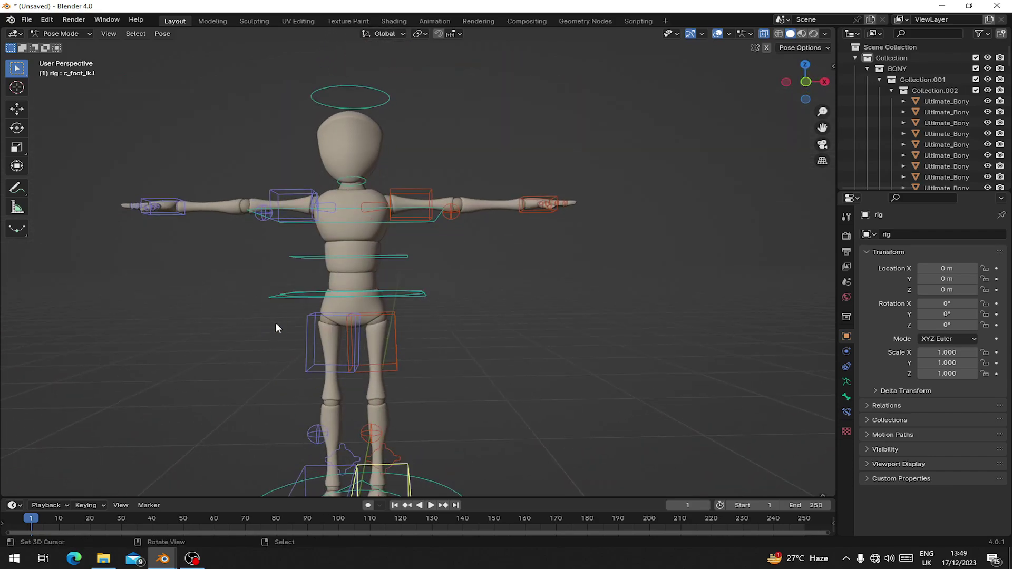
Switch back to Torig.blend and select all parts of the unrigged character in front orthographic view.
{"action": "mouse_move", "coordinate": [162, 558]}
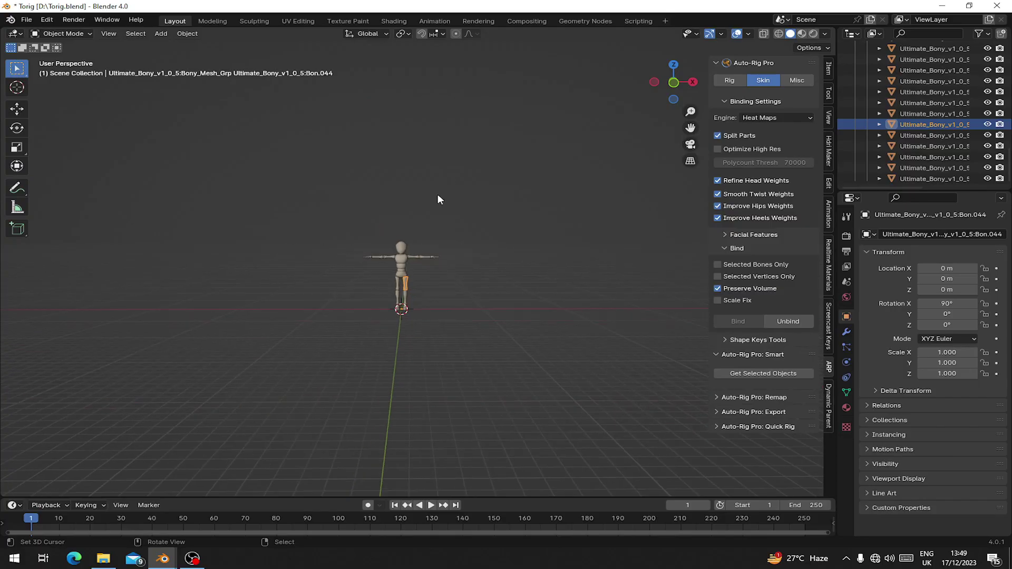
{"action": "scroll", "coordinate": [416, 213], "scroll_direction": "up", "scroll_amount": 8}
{"action": "key", "text": "a"}
{"action": "middle_click_drag", "start_coordinate": [321, 261], "coordinate": [315, 169], "text": "shift"}
{"action": "key", "text": "KP_1"}
{"action": "scroll", "coordinate": [316, 168], "scroll_direction": "up", "scroll_amount": 4}
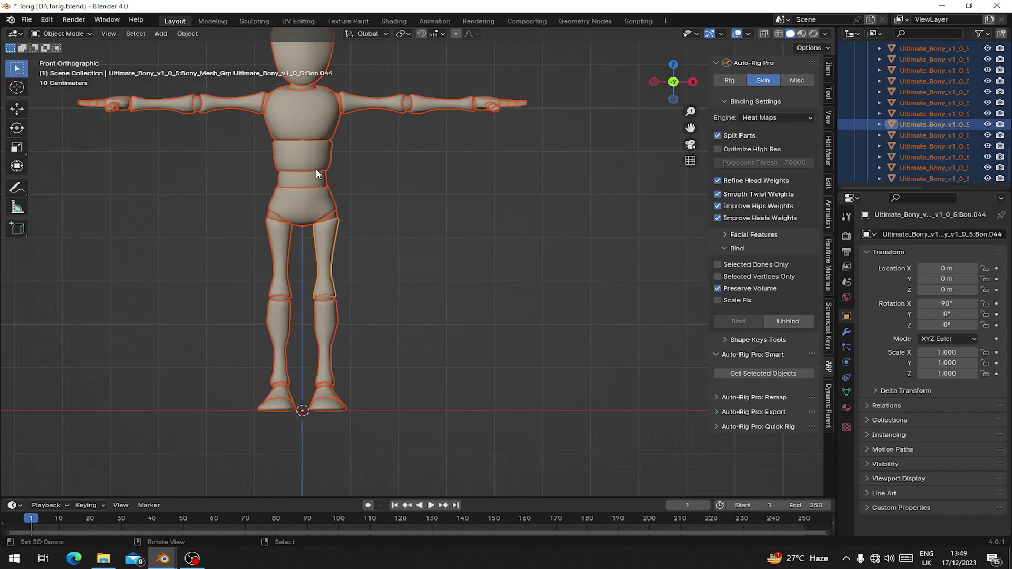
{"action": "middle_click_drag", "start_coordinate": [398, 299], "coordinate": [399, 299], "text": "shift"}
{"action": "key", "text": "alt+a"}
{"action": "key", "text": "a"}
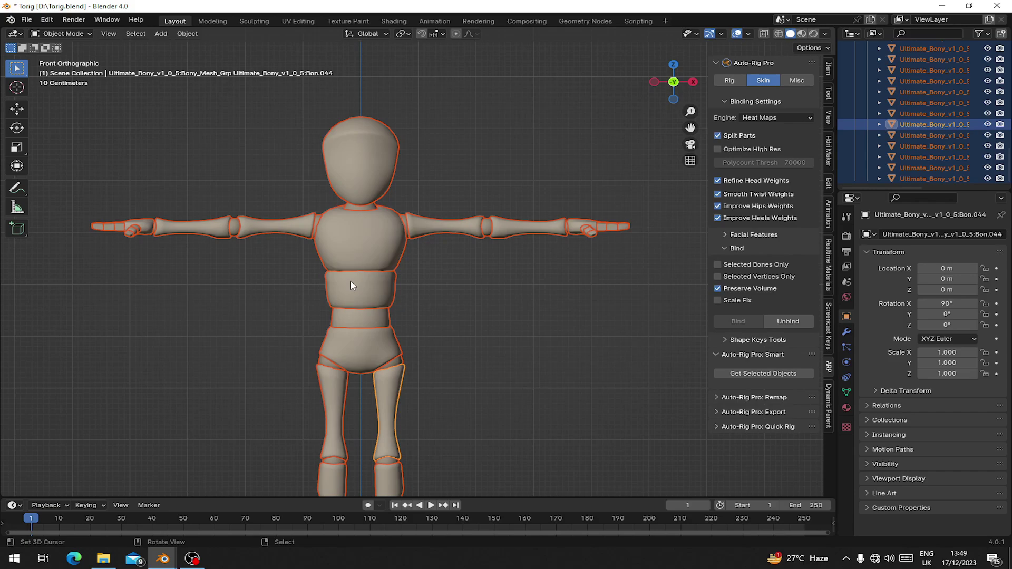
Load the selected character parts into Auto-Rig Pro Smart with the Full Body option.
{"action": "middle_click_drag", "start_coordinate": [350, 281], "coordinate": [374, 280], "text": "shift"}
{"action": "left_click", "coordinate": [733, 81]}
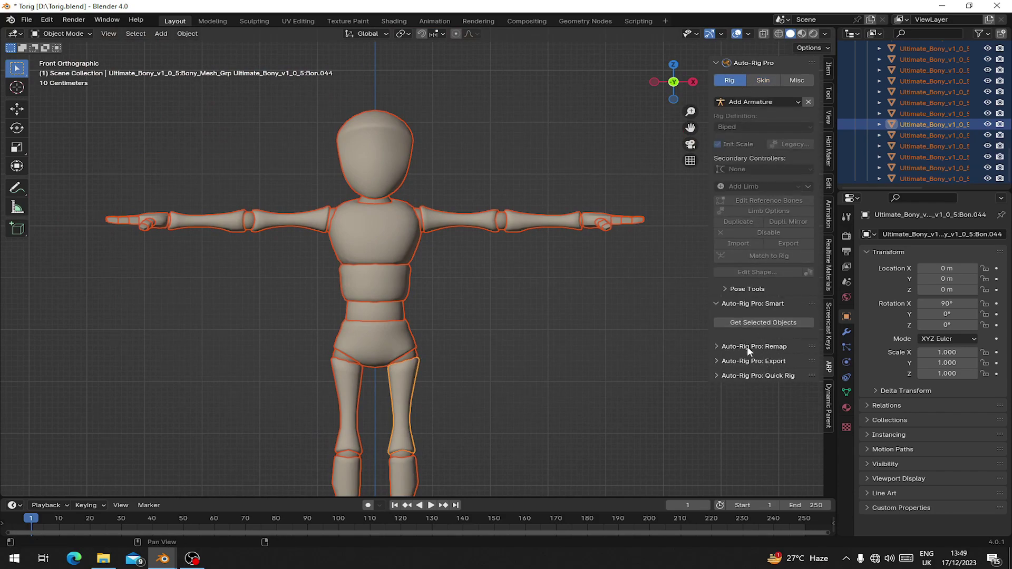
{"action": "left_click", "coordinate": [731, 345]}
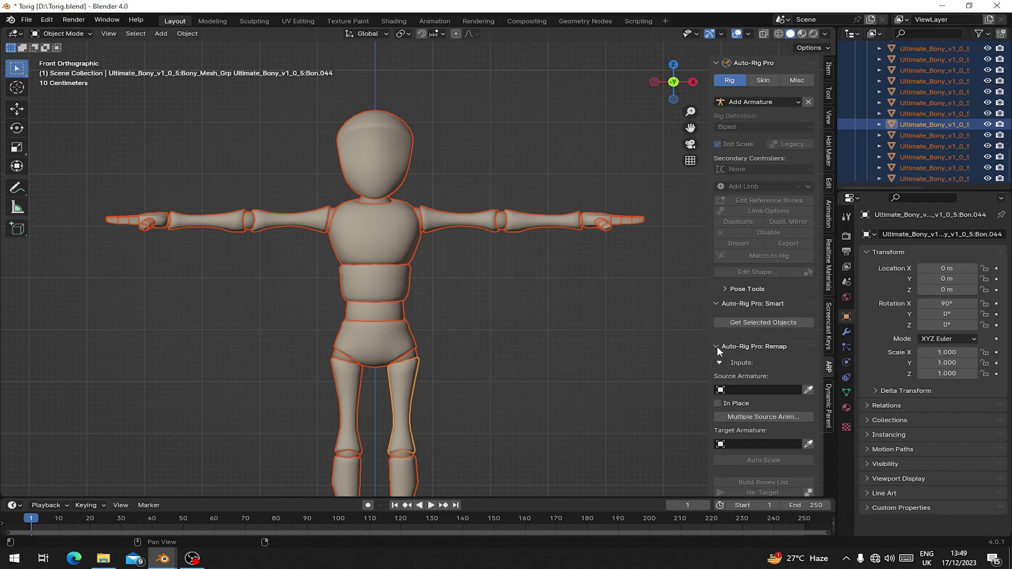
{"action": "left_click", "coordinate": [717, 347]}
{"action": "scroll", "coordinate": [490, 198], "scroll_direction": "up", "scroll_amount": 4}
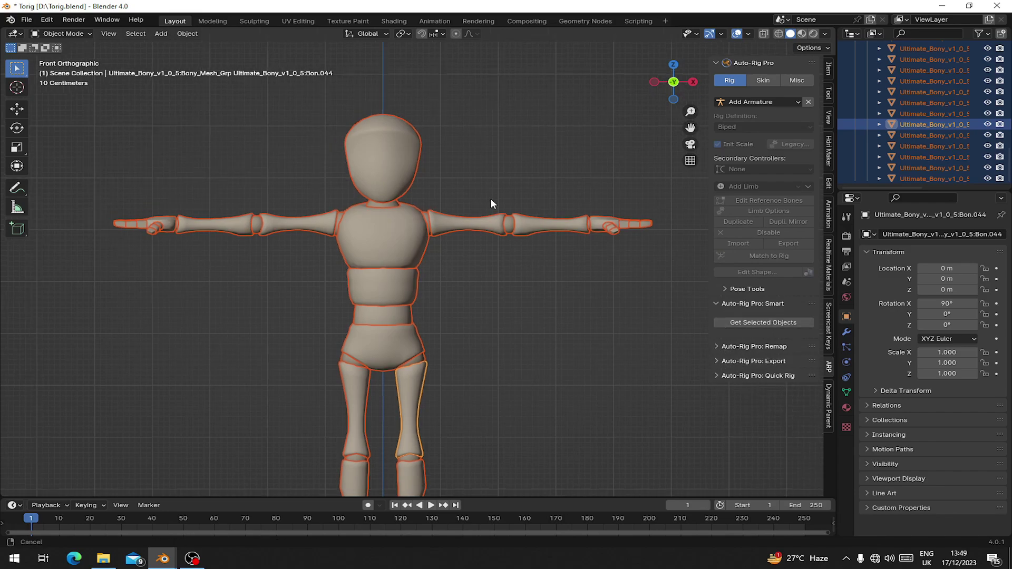
{"action": "left_click", "coordinate": [744, 323]}
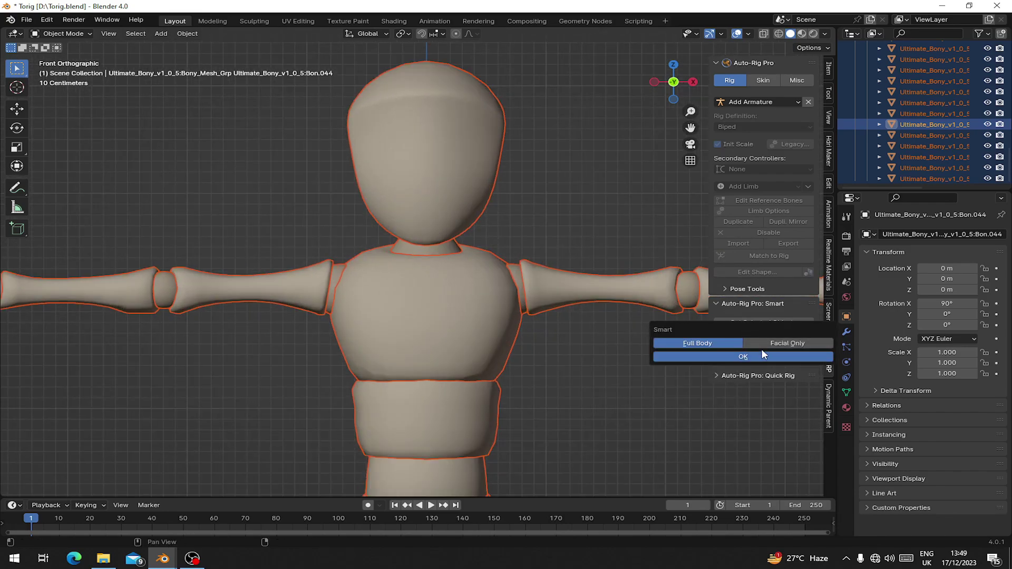
{"action": "left_click", "coordinate": [746, 357]}
Place the neck marker at a height of about 7.47 m and the chin marker at about 7.69 m.
{"action": "scroll", "coordinate": [520, 191], "scroll_direction": "up", "scroll_amount": 3}
{"action": "scroll", "coordinate": [508, 486], "scroll_direction": "up", "scroll_amount": 6}
{"action": "mouse_move", "coordinate": [520, 191]}
{"action": "middle_mouse_down", "text": "shift"}
{"action": "mouse_move", "coordinate": [515, 442]}
{"action": "mouse_move", "coordinate": [531, 339]}
{"action": "middle_mouse_up", "text": "shift"}
{"action": "left_click", "coordinate": [768, 335]}
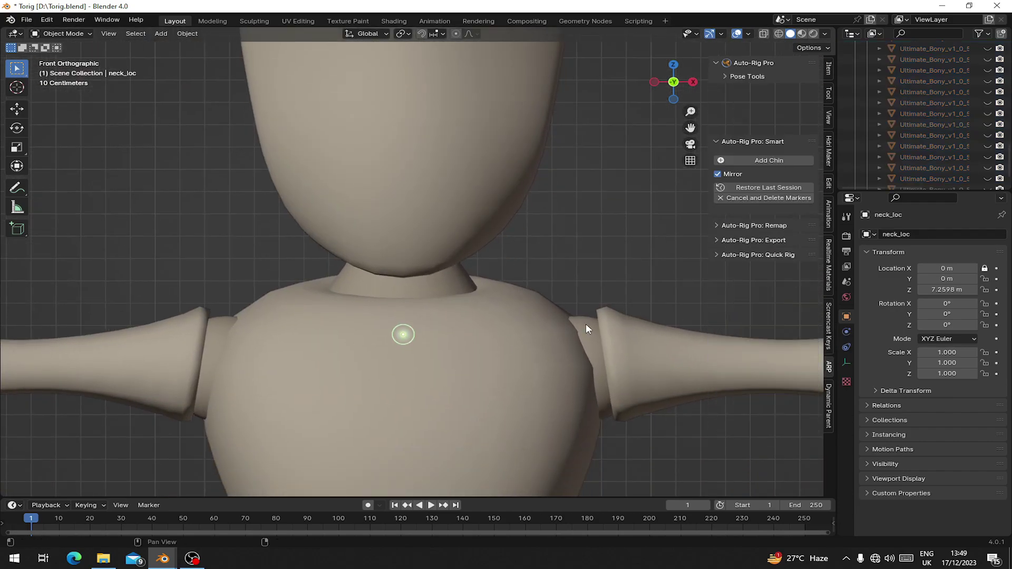
{"action": "left_click", "coordinate": [539, 287]}
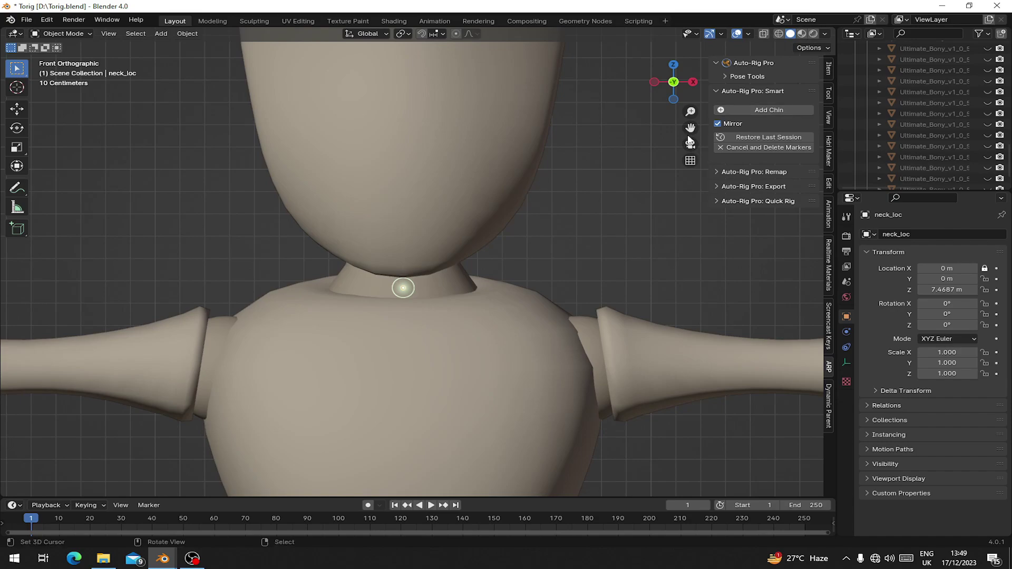
{"action": "left_click", "coordinate": [792, 109]}
{"action": "left_click", "coordinate": [557, 240]}
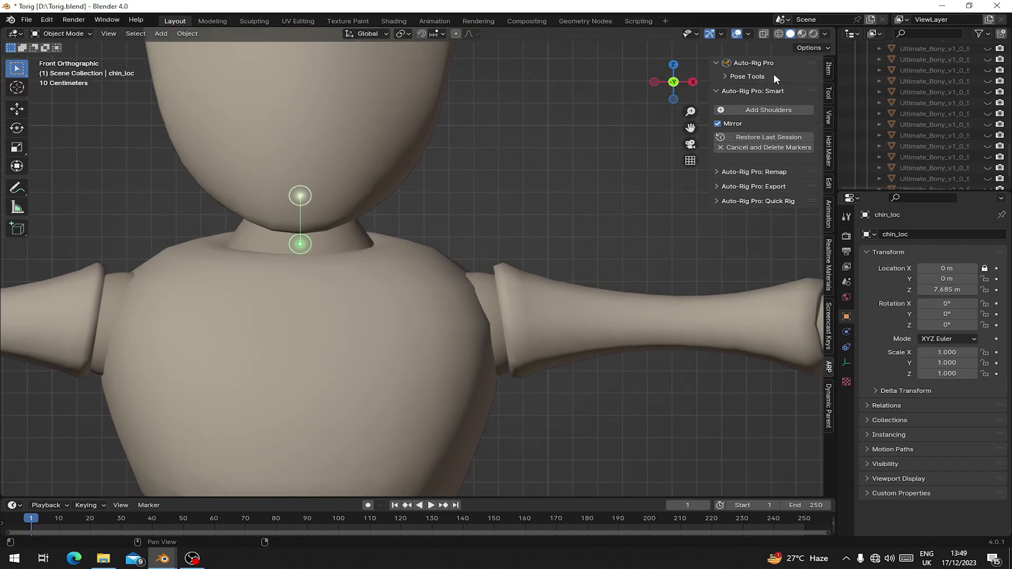
Place mirrored shoulder markers at about X 0.80 m, Z 7.12 m and wrist markers at about X 3.57 m, Z 7.10 m.
{"action": "left_click", "coordinate": [779, 109]}
{"action": "left_click", "coordinate": [504, 325]}
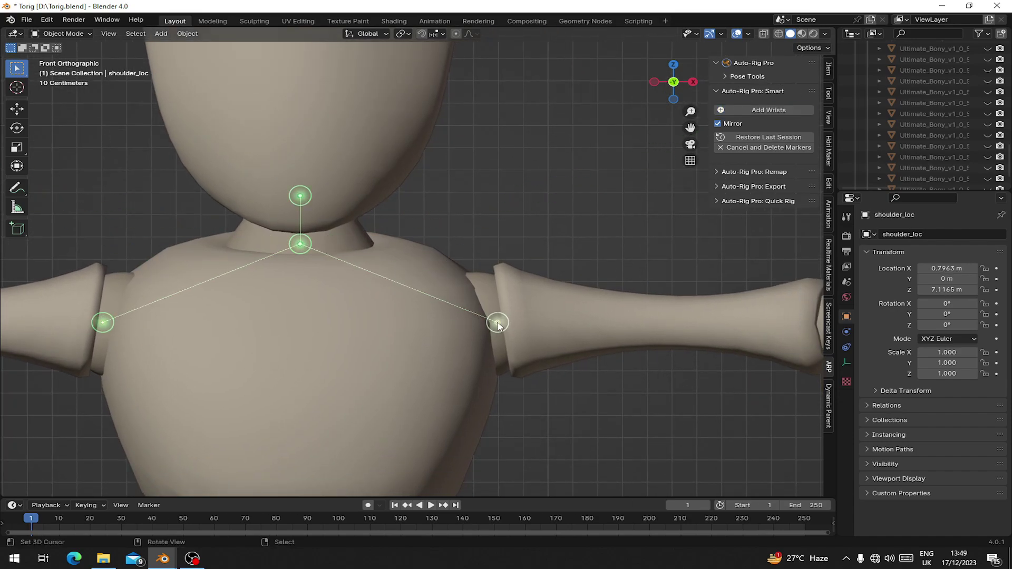
{"action": "left_click", "coordinate": [743, 112]}
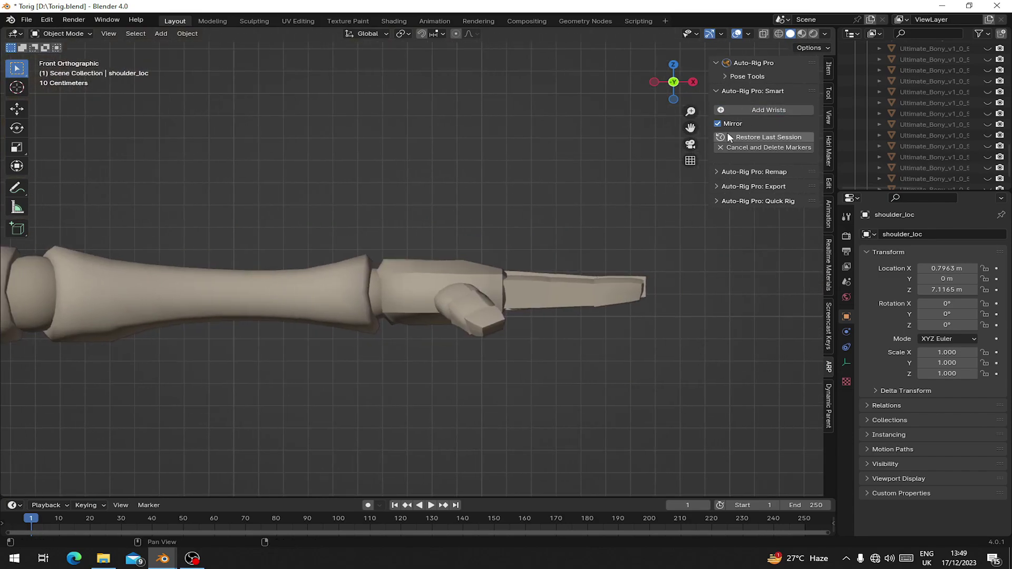
{"action": "left_click", "coordinate": [748, 111]}
{"action": "left_click", "coordinate": [376, 295]}
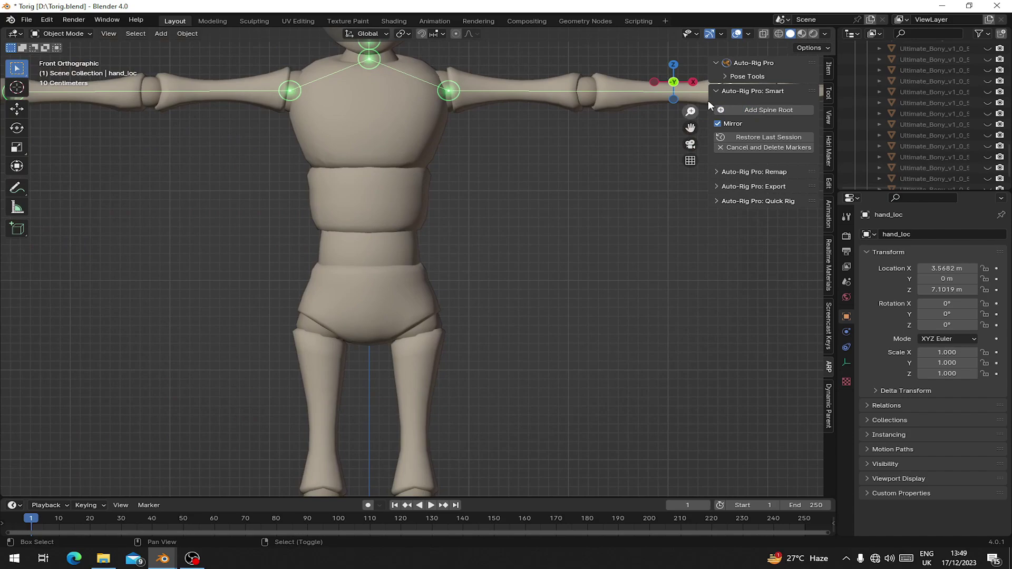
Place the spine root marker on the pelvis at about Z 4.84 m and mirrored ankle markers at about X 0.48 m, Z 0.61 m.
{"action": "left_click", "coordinate": [764, 108]}
{"action": "left_click", "coordinate": [499, 293]}
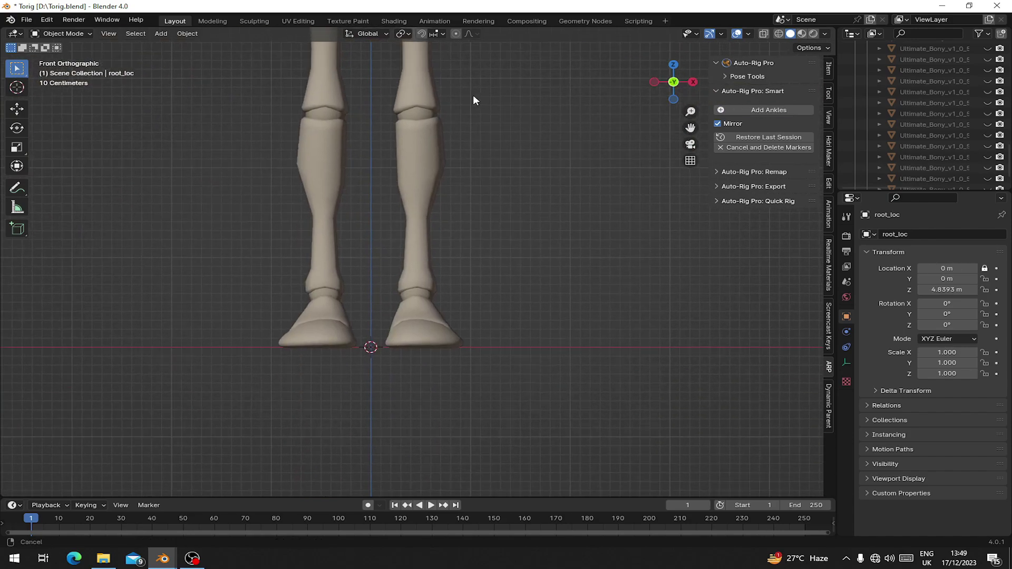
{"action": "left_click", "coordinate": [748, 110]}
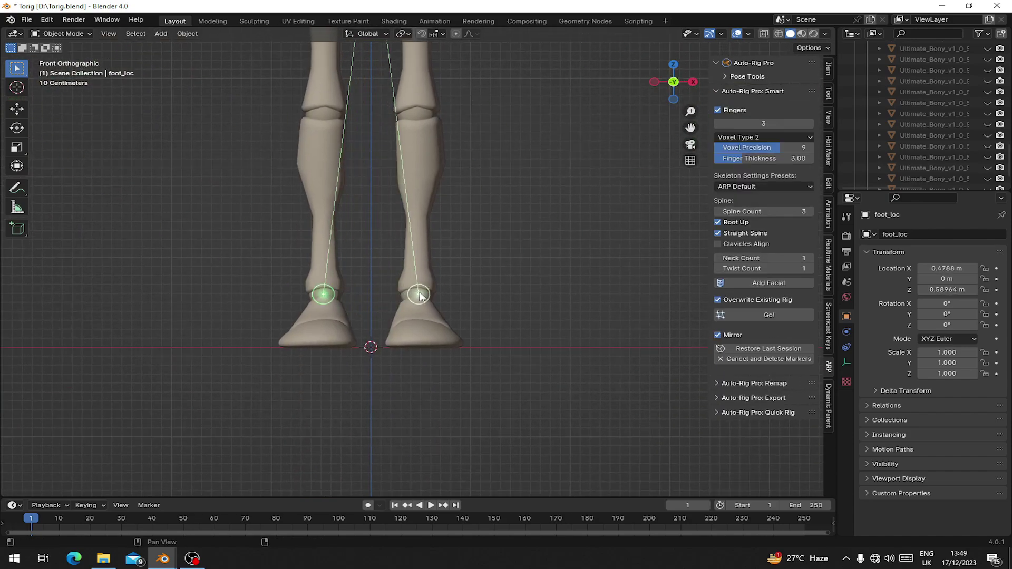
{"action": "left_click", "coordinate": [416, 292]}
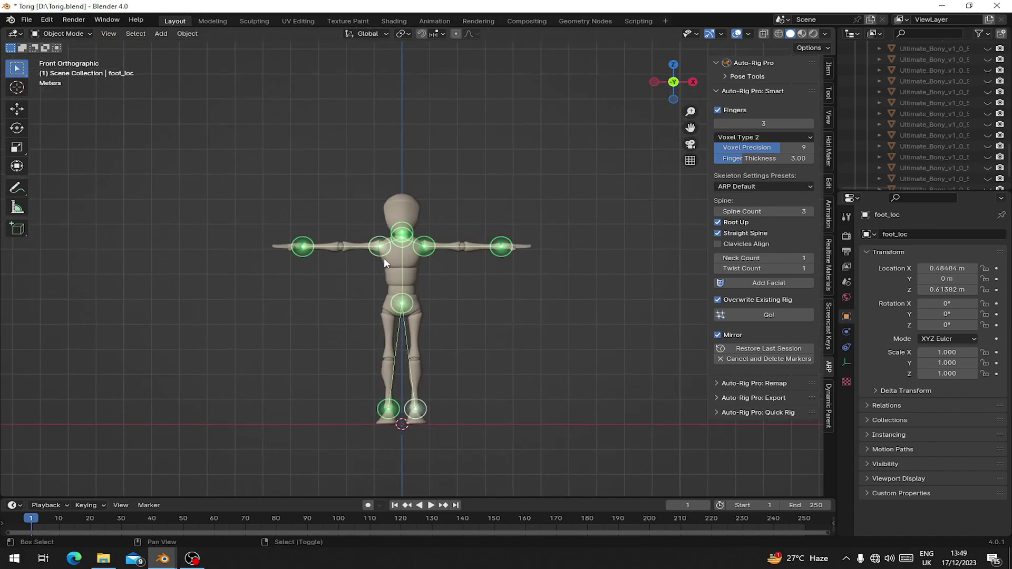
Save Torig.blend with the body markers in place.
{"action": "scroll", "coordinate": [297, 262], "scroll_direction": "up", "scroll_amount": 4}
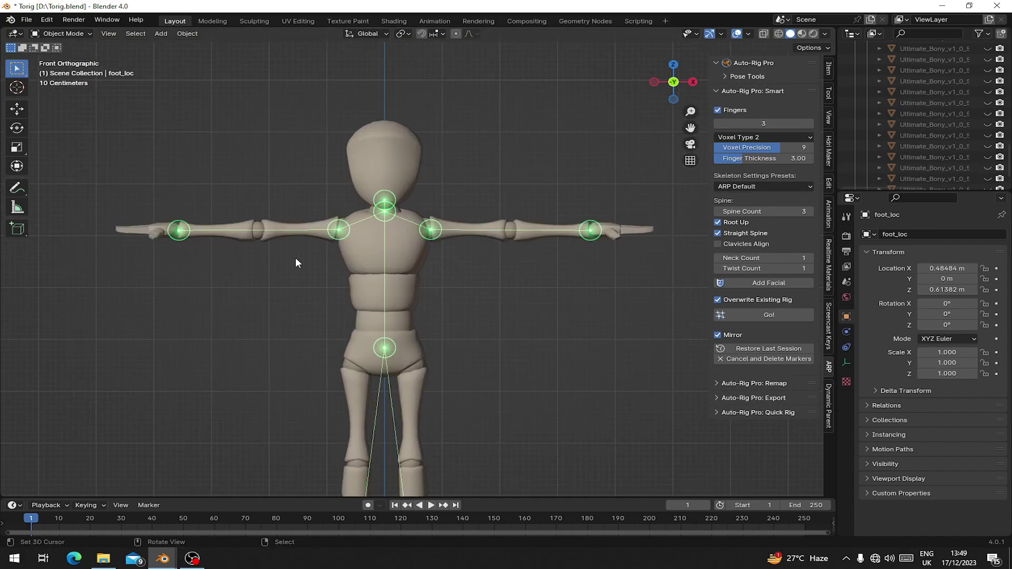
{"action": "key", "text": "ctrl+s"}
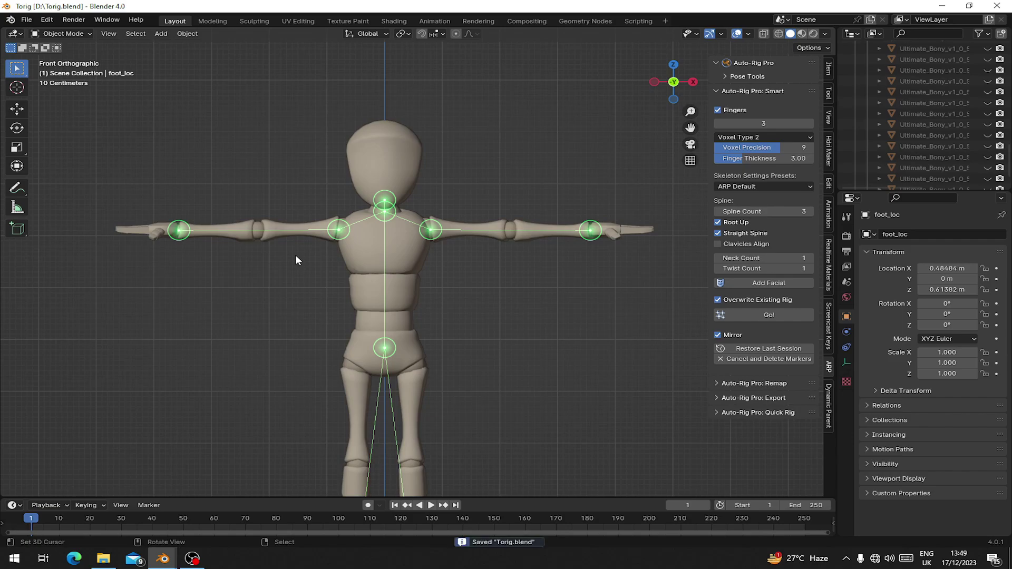
Examine the character's left hand up close for the number and layout of its fingers.
{"action": "scroll", "coordinate": [311, 260], "scroll_direction": "up", "scroll_amount": 2}
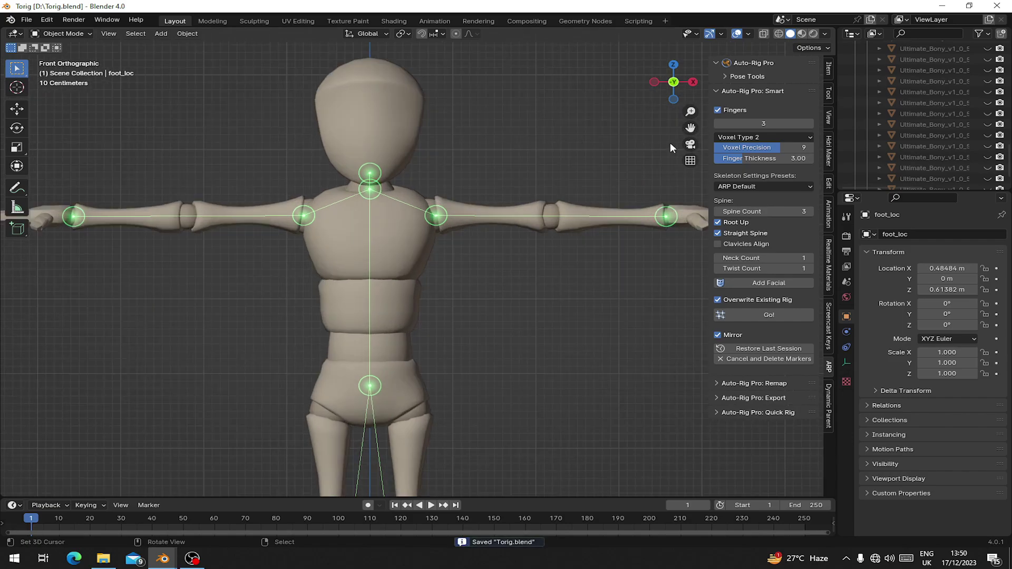
{"action": "middle_click_drag", "start_coordinate": [546, 205], "coordinate": [434, 77]}
{"action": "scroll", "coordinate": [493, 246], "scroll_direction": "up", "scroll_amount": 3}
{"action": "middle_click_drag", "start_coordinate": [469, 182], "coordinate": [445, 228]}
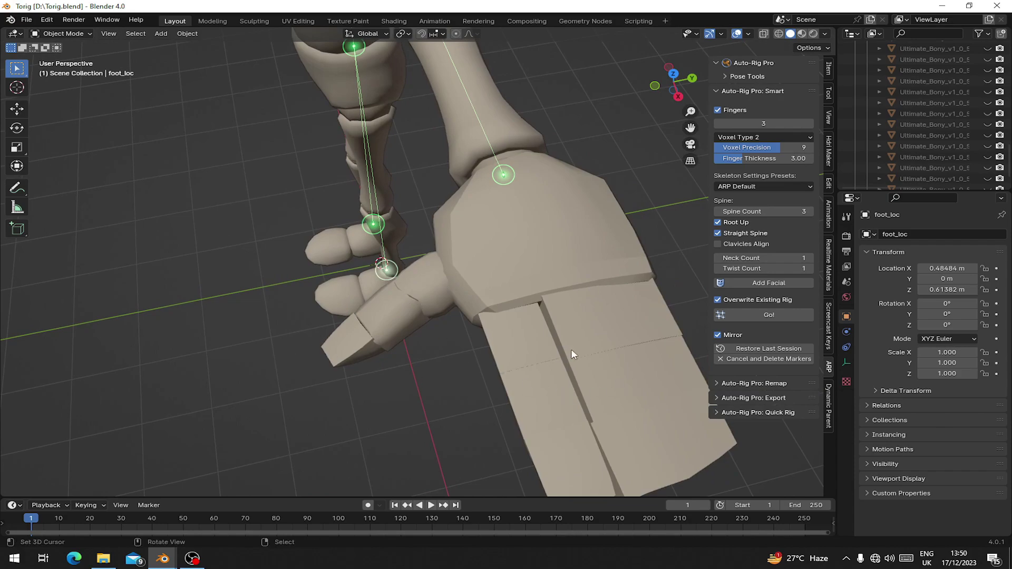
Test-rotate the left index, middle and thumb bones of the rigged mannequin in the unsaved Blender window, then return to Torig.blend.
{"action": "mouse_move", "coordinate": [162, 558]}
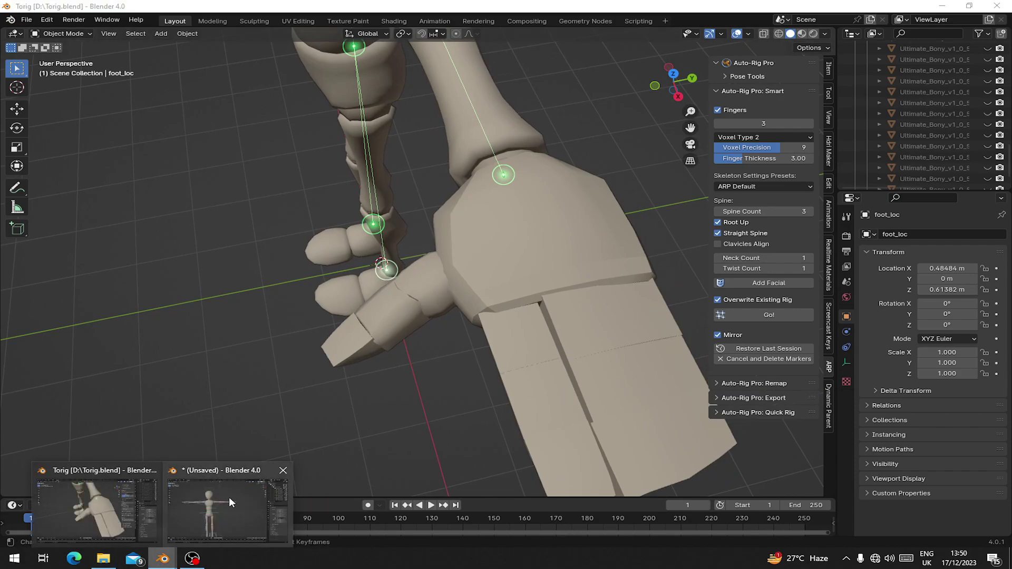
{"action": "left_click", "coordinate": [230, 502]}
{"action": "middle_click_drag", "start_coordinate": [400, 274], "coordinate": [429, 226]}
{"action": "scroll", "coordinate": [429, 226], "scroll_direction": "up", "scroll_amount": 3}
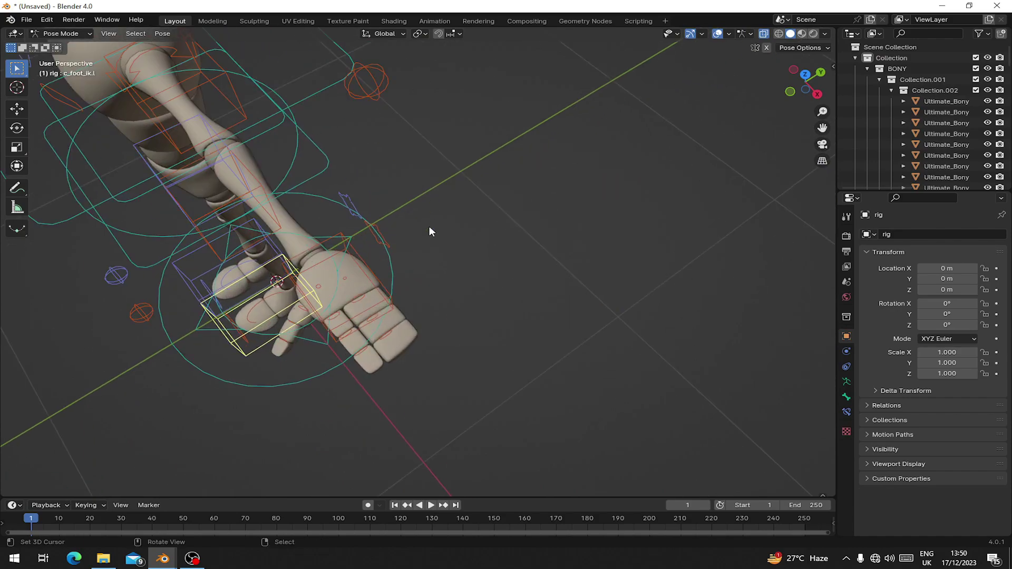
{"action": "left_click", "coordinate": [335, 317]}
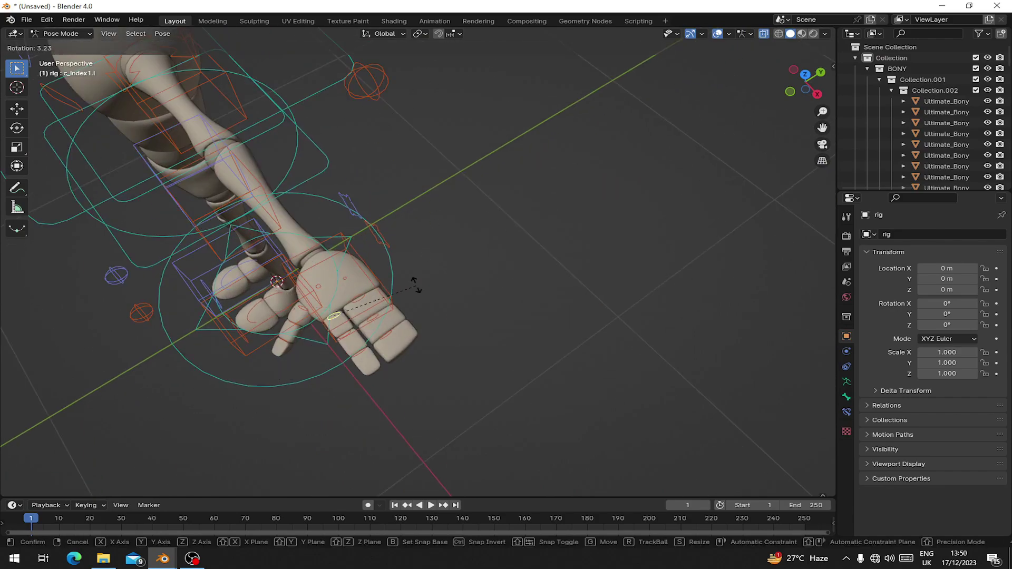
{"action": "left_click", "coordinate": [357, 298]}
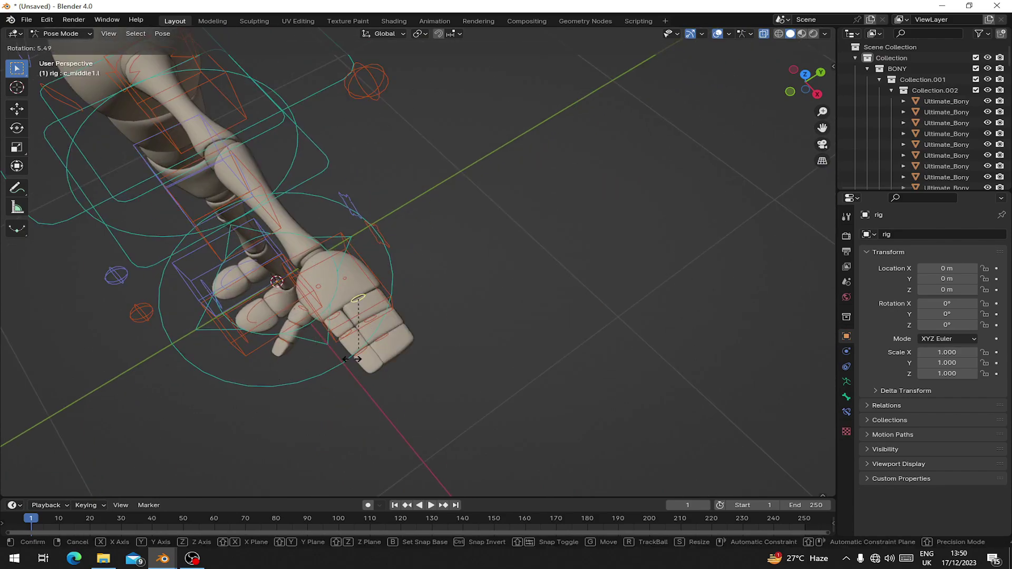
{"action": "right_click", "coordinate": [299, 308]}
{"action": "key", "text": "r"}
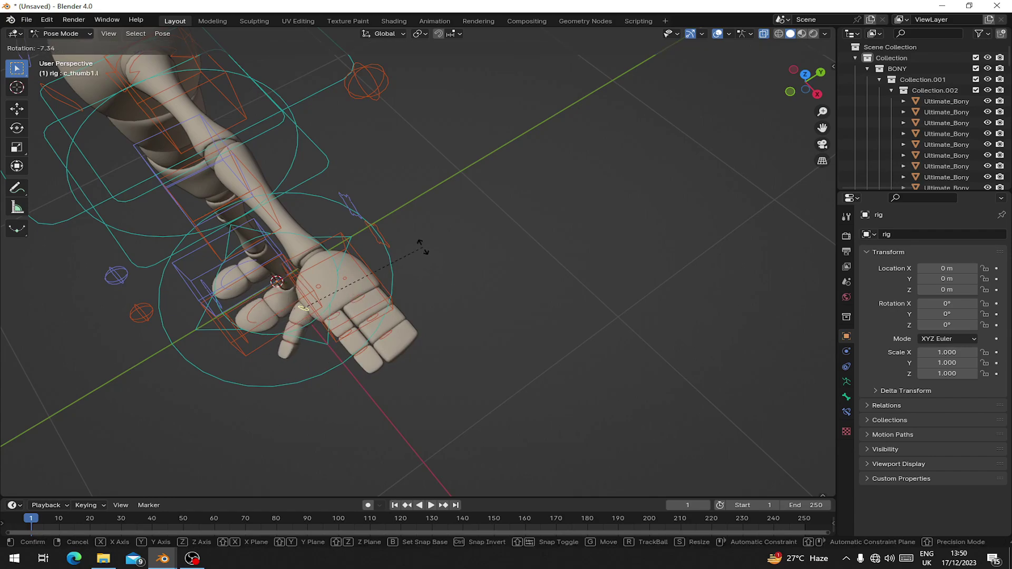
{"action": "right_click", "coordinate": [246, 422]}
{"action": "mouse_move", "coordinate": [163, 558]}
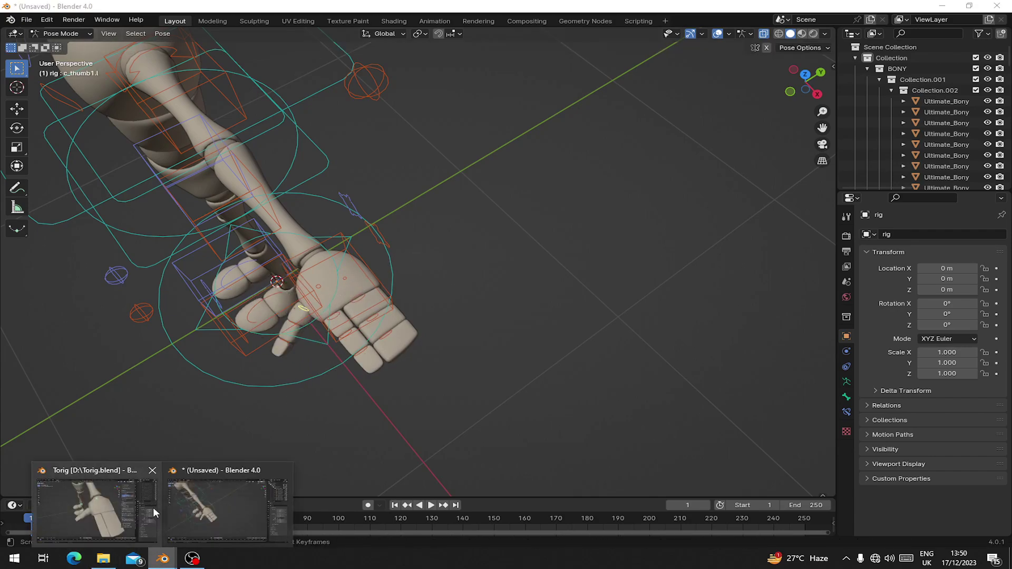
{"action": "left_click", "coordinate": [105, 507]}
Raise the number of fingers to detect to 5 and set it back to 3.
{"action": "middle_click_drag", "start_coordinate": [416, 240], "coordinate": [404, 269], "text": "shift"}
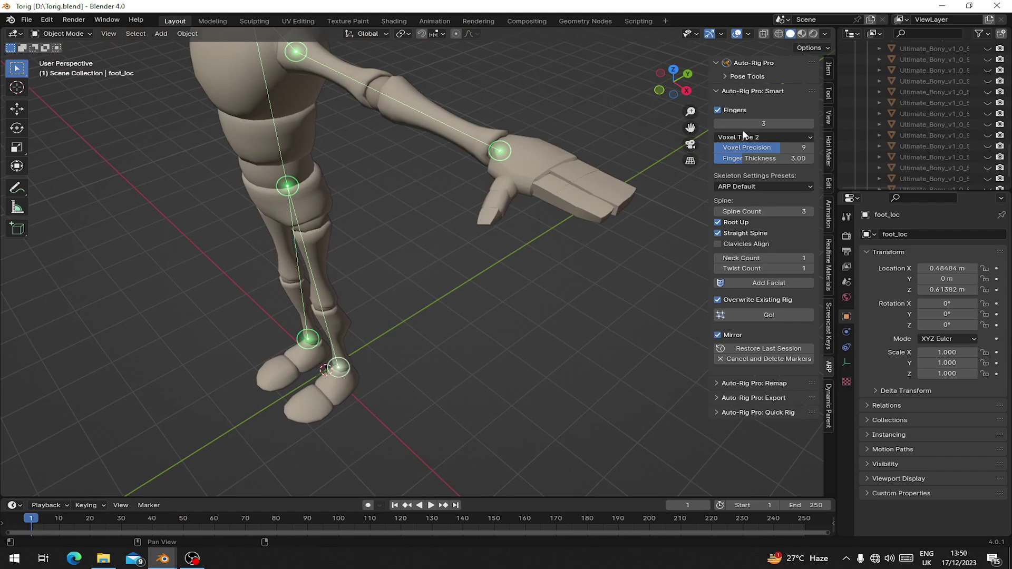
{"action": "left_click_drag", "start_coordinate": [759, 124], "coordinate": [785, 123]}
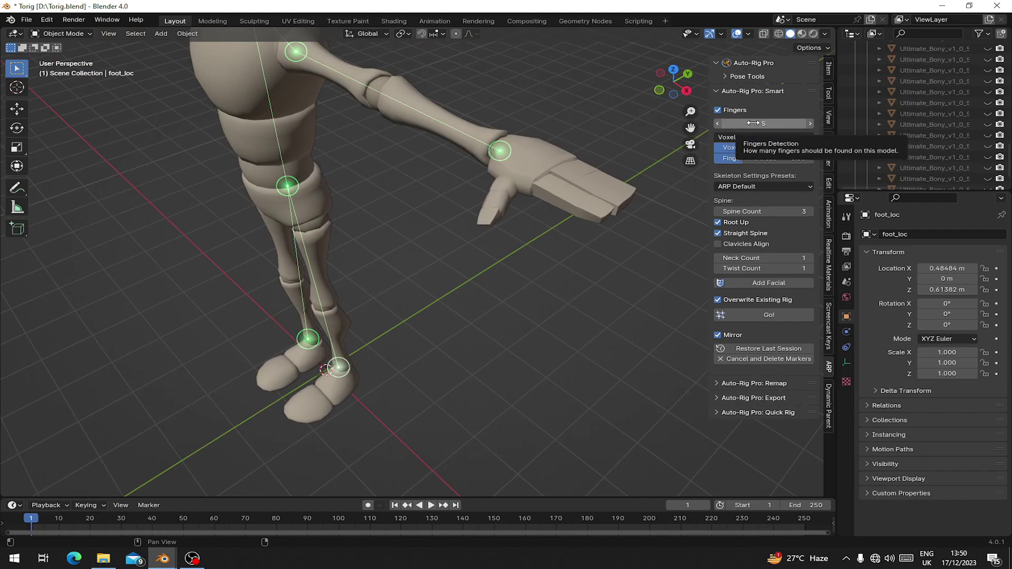
{"action": "left_click", "coordinate": [753, 123]}
{"action": "type", "text": "3"}
{"action": "left_click", "coordinate": [735, 185]}
{"action": "middle_click_drag", "start_coordinate": [407, 211], "coordinate": [459, 155]}
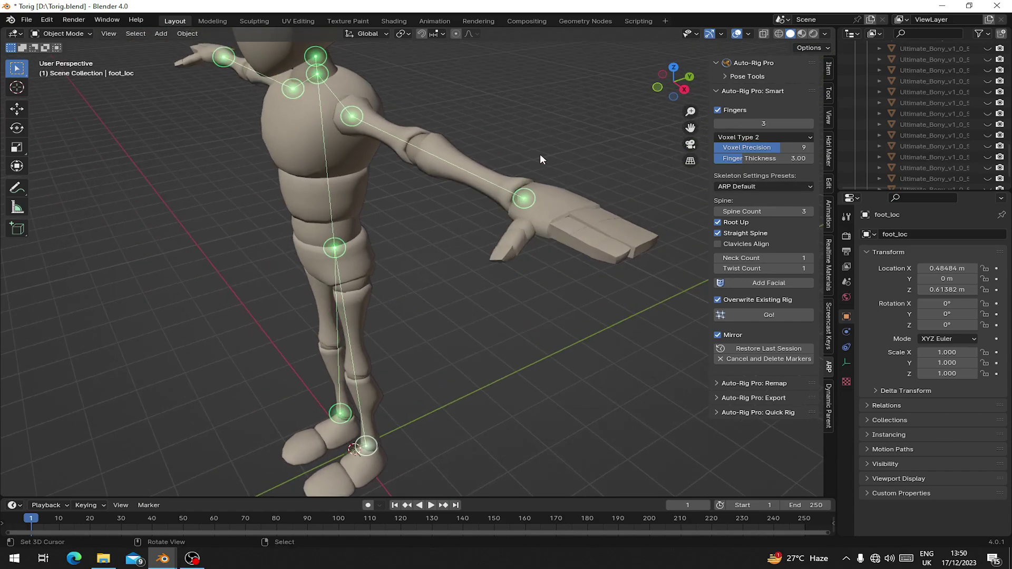
Reset the voxel method to Voxel Type 1, keep the spine count at 3, and save Torig.blend.
{"action": "right_click", "coordinate": [748, 143]}
{"action": "left_click", "coordinate": [688, 203]}
{"action": "right_click", "coordinate": [760, 211]}
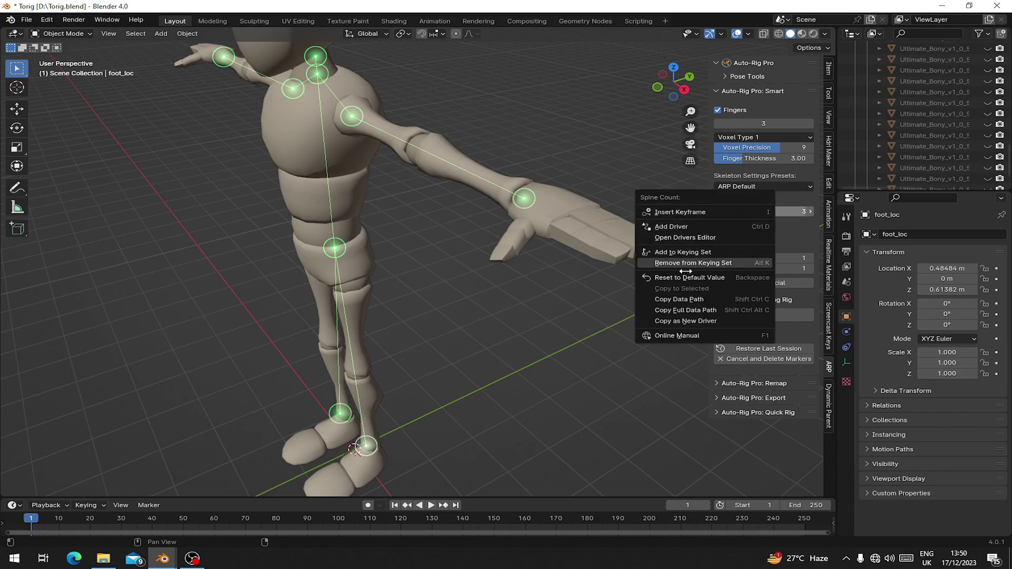
{"action": "left_click", "coordinate": [688, 277]}
{"action": "middle_click_drag", "start_coordinate": [506, 205], "coordinate": [330, 273]}
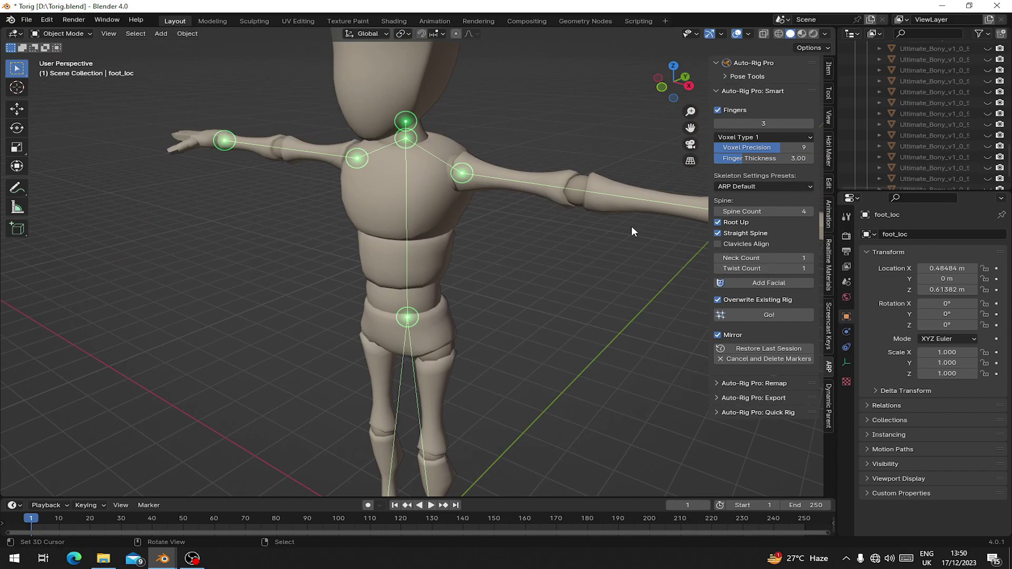
{"action": "left_click", "coordinate": [718, 212]}
{"action": "key", "text": "ctrl+s"}
Generate the skeleton from the body markers using Voxel Type 1 and inspect the left hand's finger bones up close.
{"action": "middle_click_drag", "start_coordinate": [545, 175], "coordinate": [400, 245]}
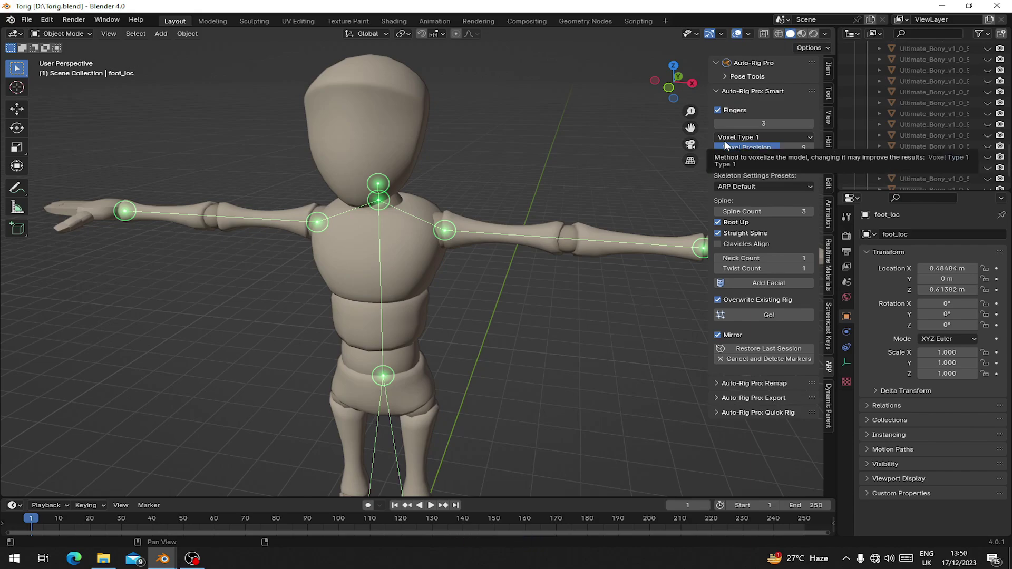
{"action": "middle_click_drag", "start_coordinate": [556, 242], "coordinate": [344, 283]}
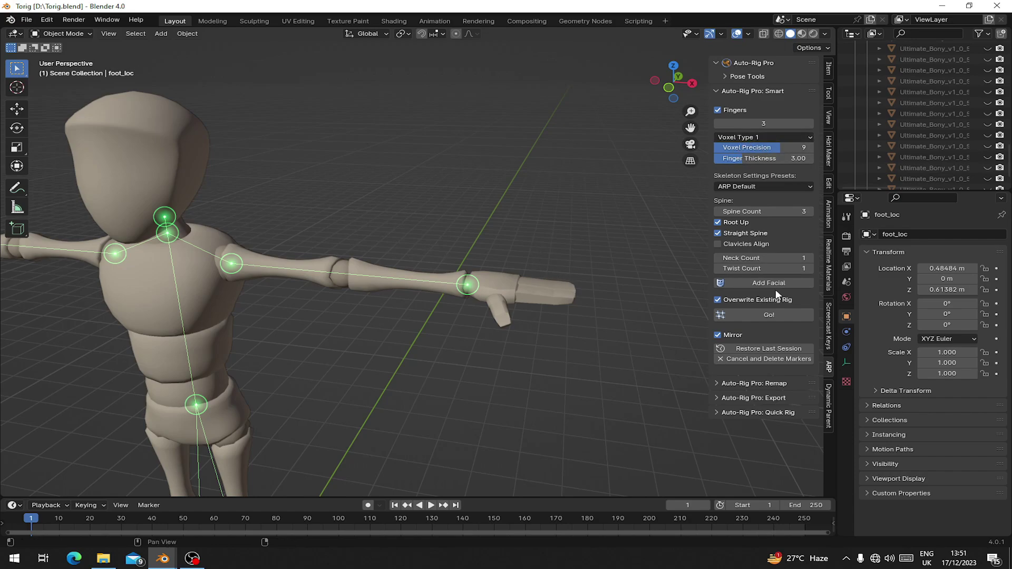
{"action": "left_click", "coordinate": [766, 317]}
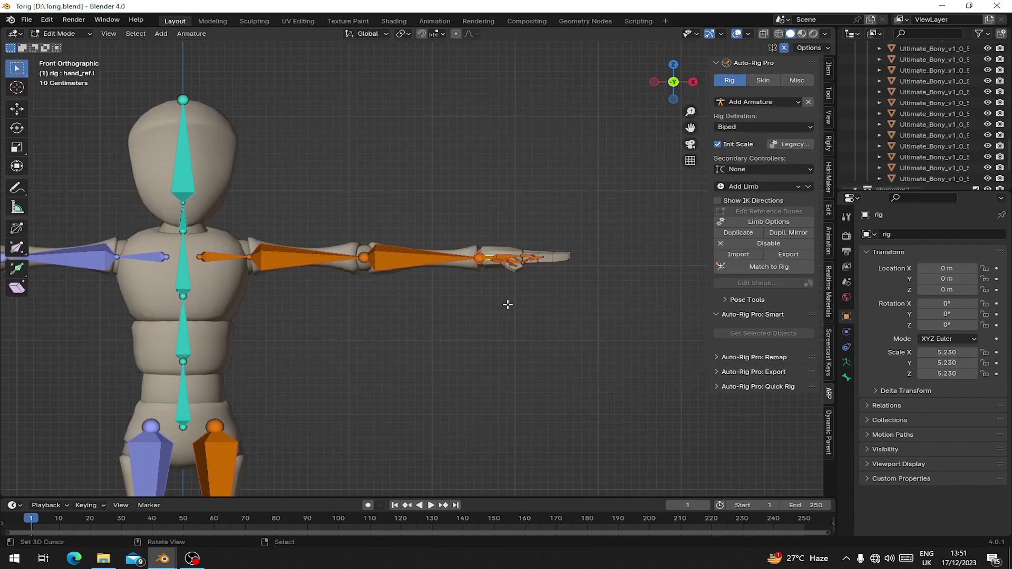
{"action": "middle_click_drag", "start_coordinate": [507, 305], "coordinate": [384, 256]}
{"action": "scroll", "coordinate": [449, 330], "scroll_direction": "up", "scroll_amount": 3}
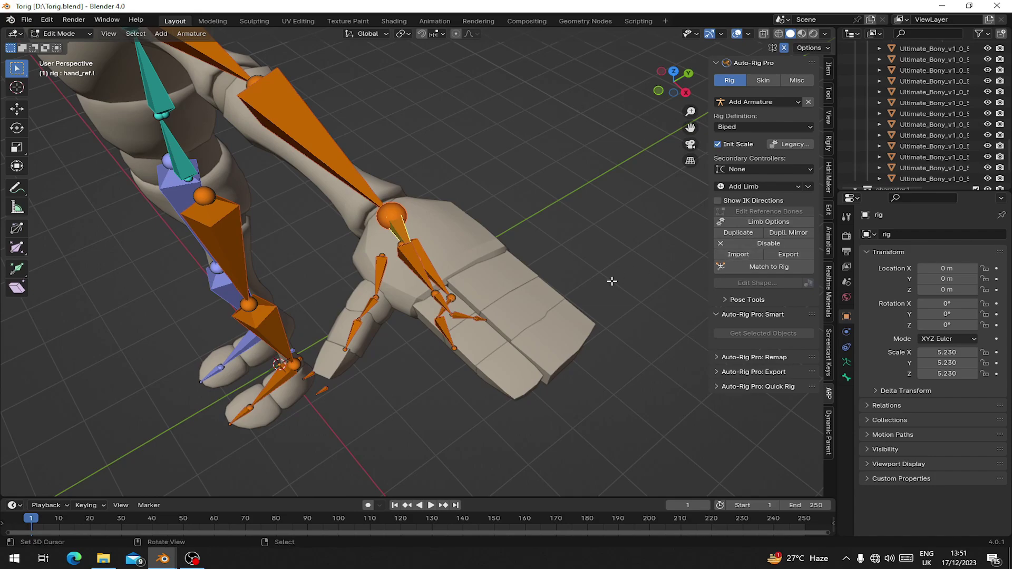
{"action": "middle_click_drag", "start_coordinate": [539, 267], "coordinate": [543, 255], "text": "shift"}
Try moving the left hand's middle and index finger reference bones.
{"action": "right_click", "coordinate": [416, 252]}
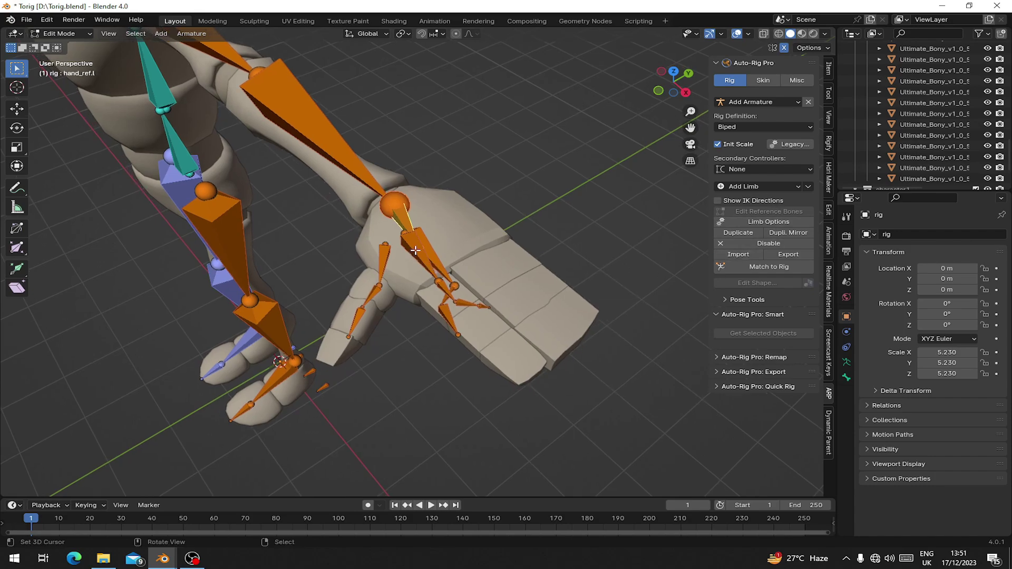
{"action": "key", "text": "g"}
{"action": "left_click", "coordinate": [425, 238]}
{"action": "left_click", "coordinate": [457, 310]}
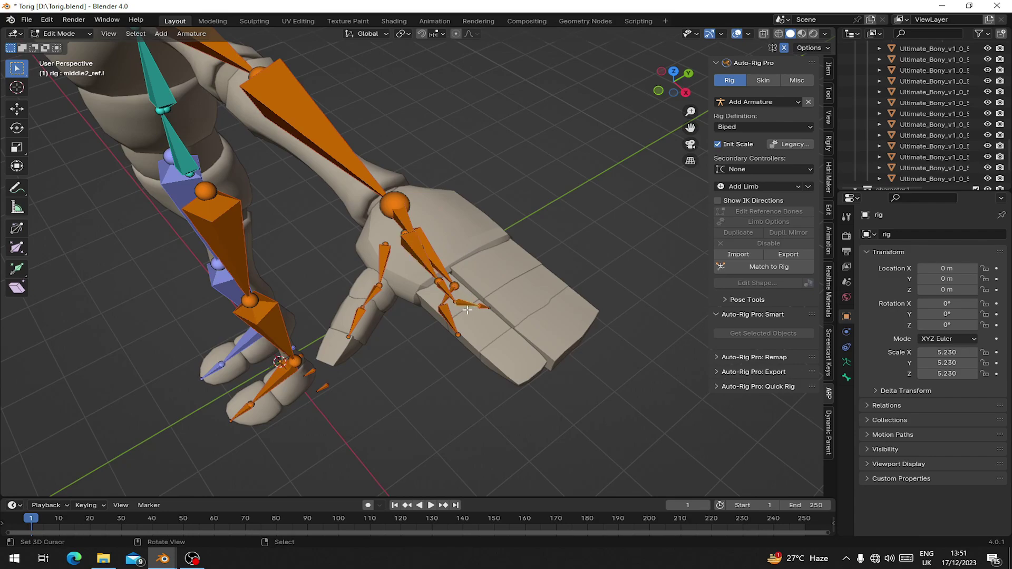
{"action": "right_click", "coordinate": [452, 317]}
{"action": "key", "text": "g"}
{"action": "right_click", "coordinate": [454, 316]}
{"action": "right_click", "coordinate": [440, 259]}
{"action": "key", "text": "g"}
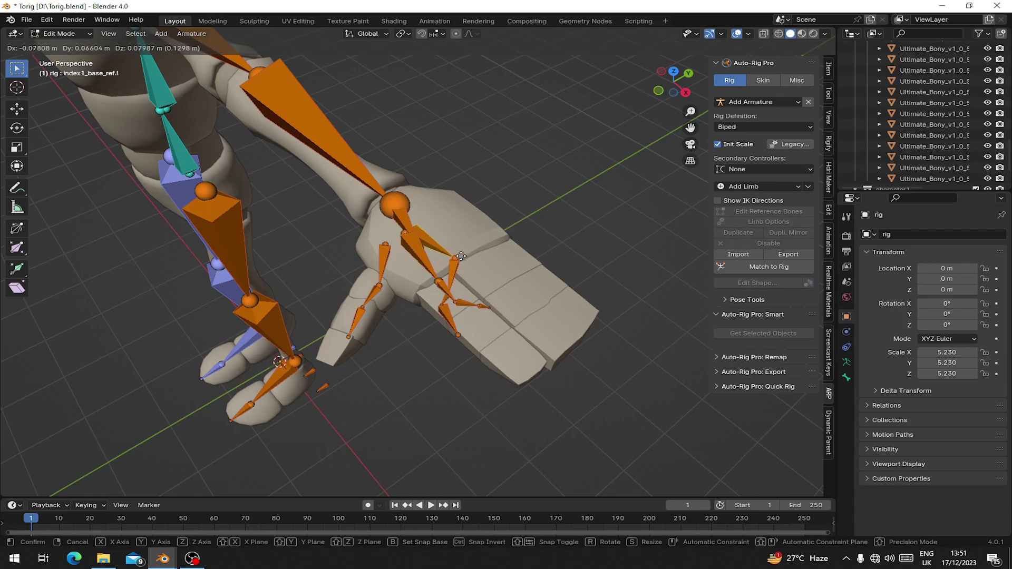
{"action": "right_click", "coordinate": [474, 260]}
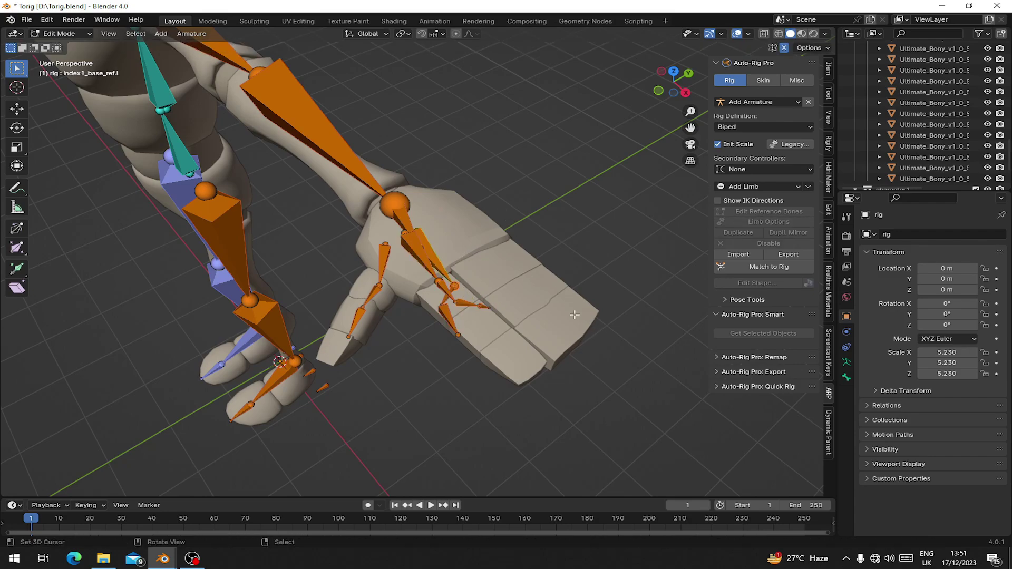
{"action": "scroll", "coordinate": [300, 280], "scroll_direction": "down", "scroll_amount": 1}
Reopen Torig.blend from the recent files without saving the generated skeleton, and save the file with its body markers.
{"action": "left_click", "coordinate": [23, 24]}
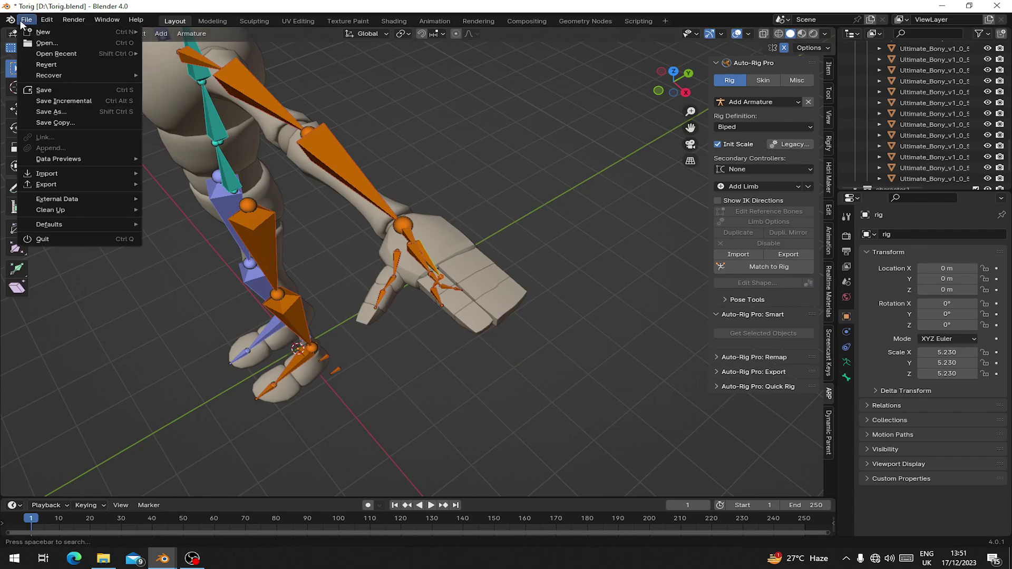
{"action": "mouse_move", "coordinate": [58, 54]}
{"action": "left_click", "coordinate": [160, 55]}
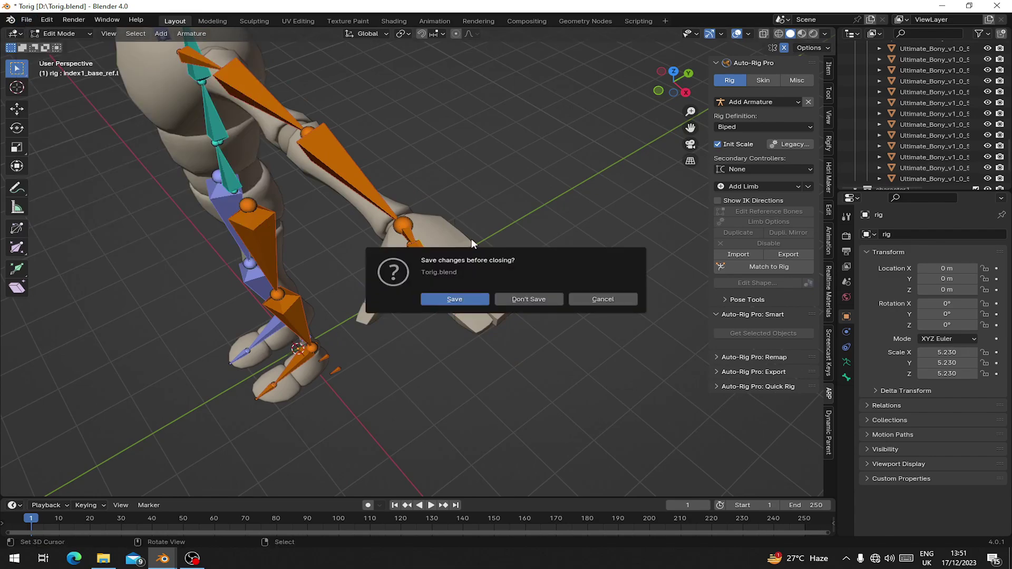
{"action": "left_click", "coordinate": [525, 300]}
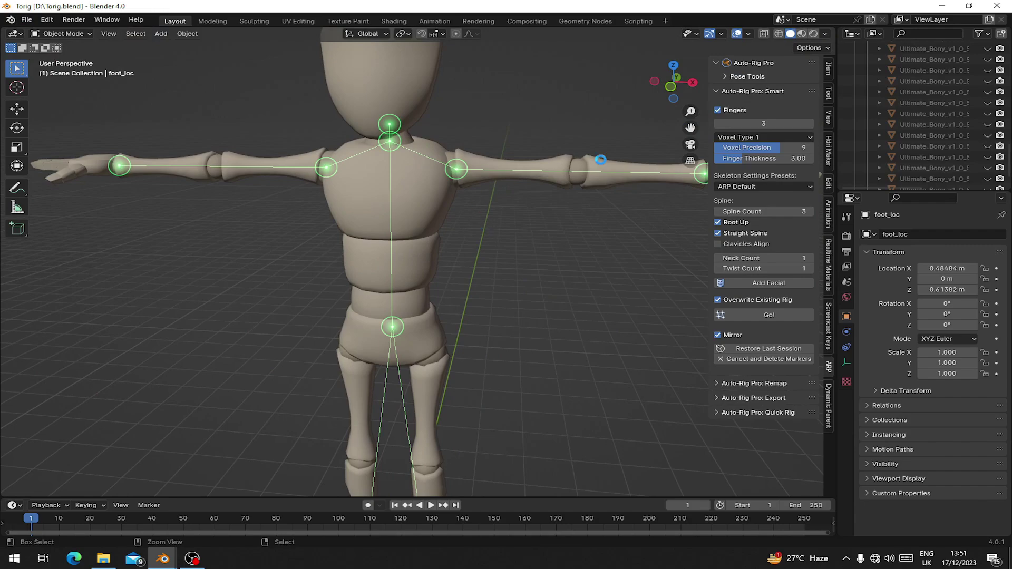
{"action": "key", "text": "ctrl+s"}
Switch the voxel method to Voxel Type 2, save Torig.blend, and generate the skeleton from the body markers.
{"action": "left_click", "coordinate": [750, 137]}
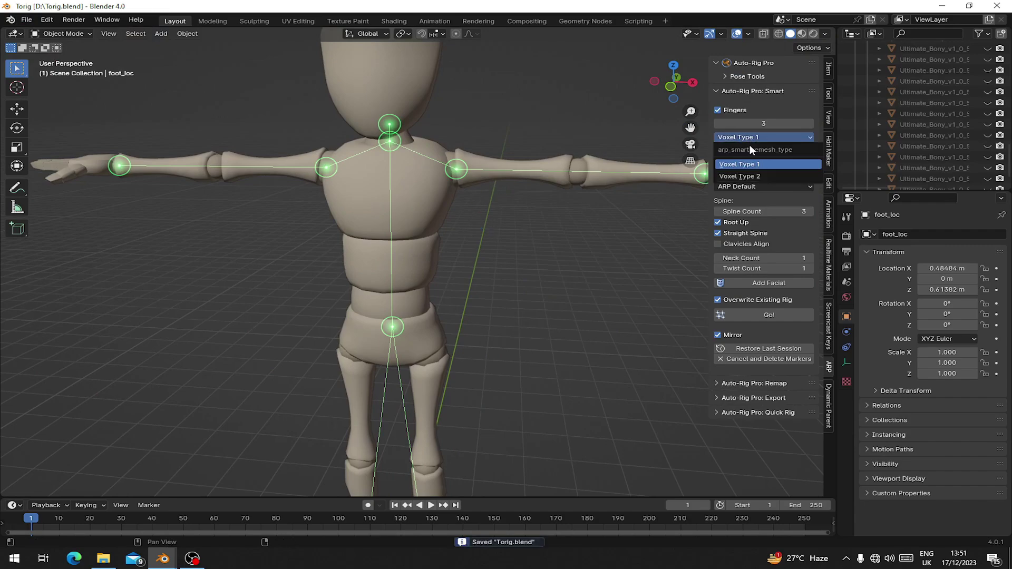
{"action": "left_click", "coordinate": [749, 180]}
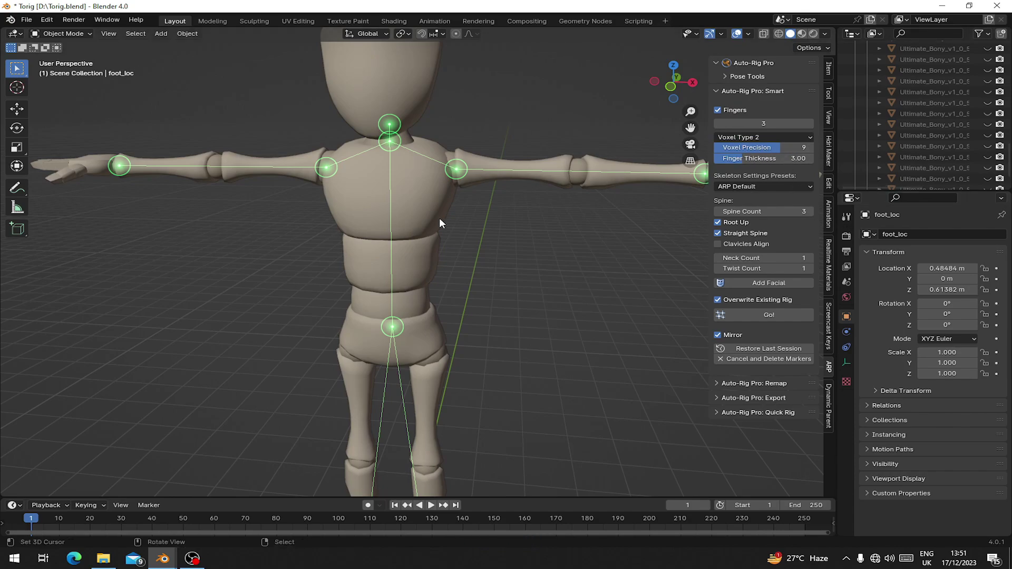
{"action": "middle_click_drag", "start_coordinate": [471, 232], "coordinate": [368, 230], "text": "shift"}
{"action": "key", "text": "ctrl+s"}
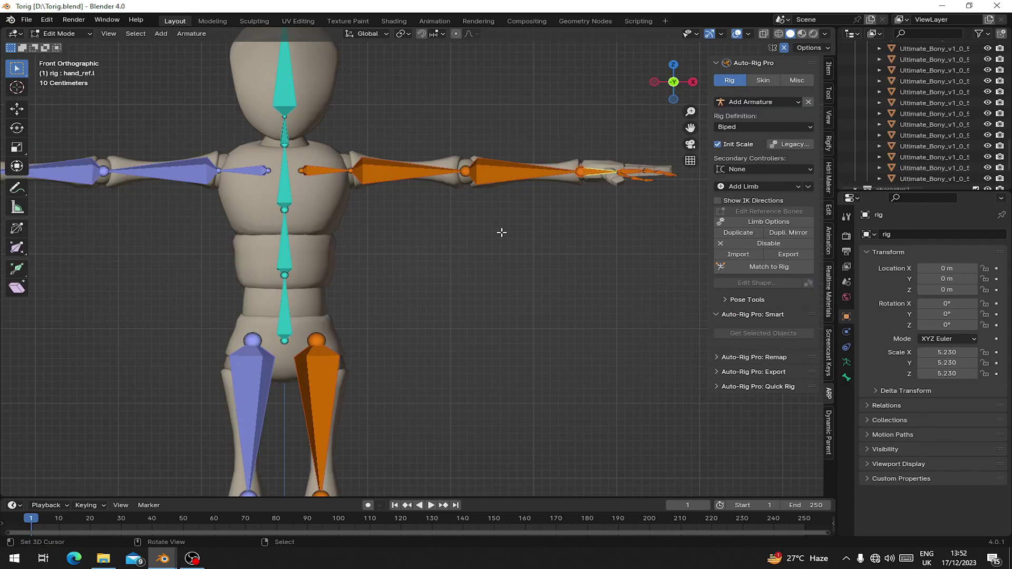
{"action": "middle_click_drag", "start_coordinate": [509, 226], "coordinate": [437, 278]}
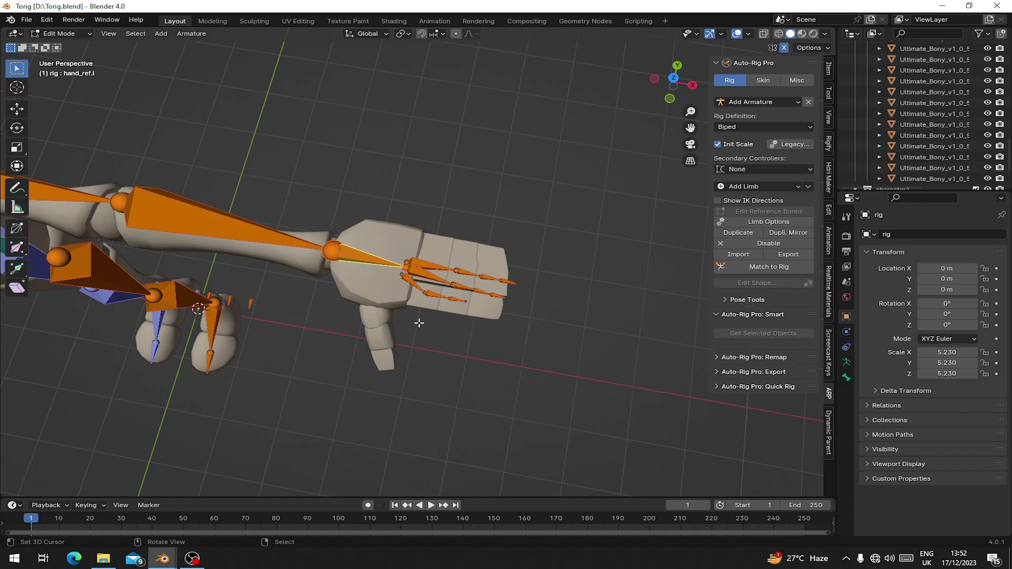
Select the left thumb's reference bone chain in top view, then move and rotate it off the finger onto the thumb mesh.
{"action": "key", "text": "KP_7"}
{"action": "scroll", "coordinate": [398, 236], "scroll_direction": "up", "scroll_amount": 4}
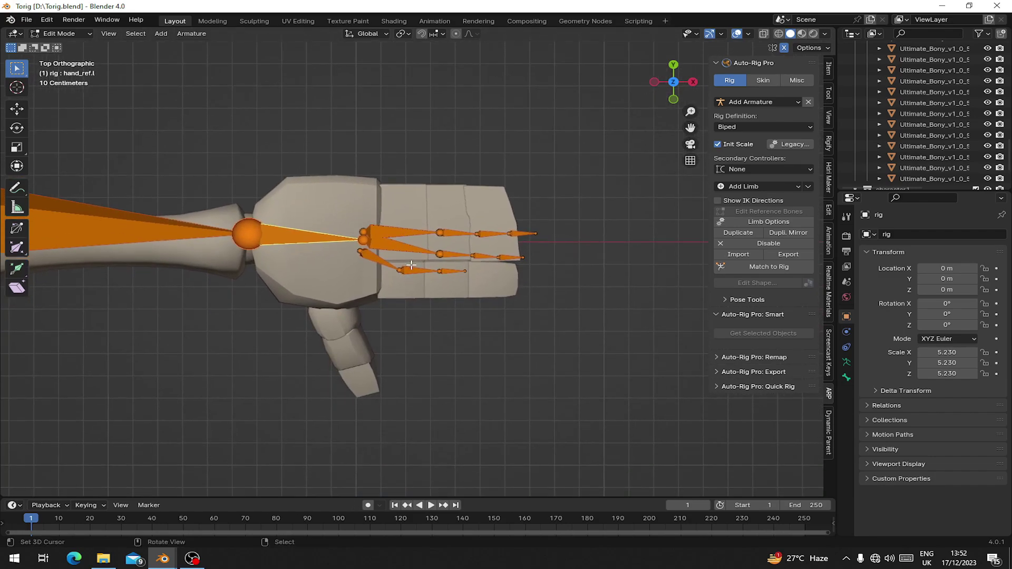
{"action": "left_click", "coordinate": [412, 271]}
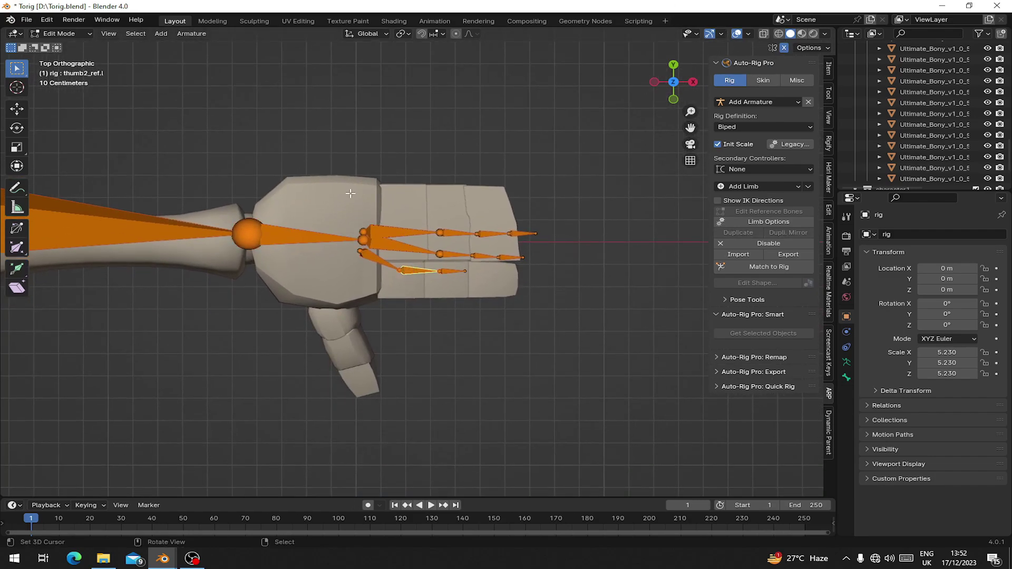
{"action": "key", "text": "Home"}
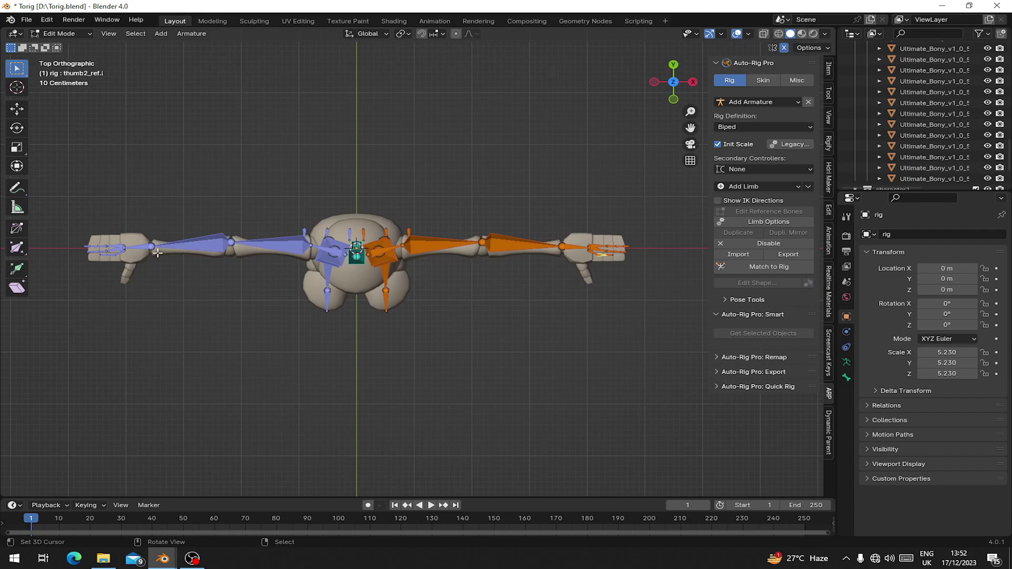
{"action": "key", "text": "KP_Decimal"}
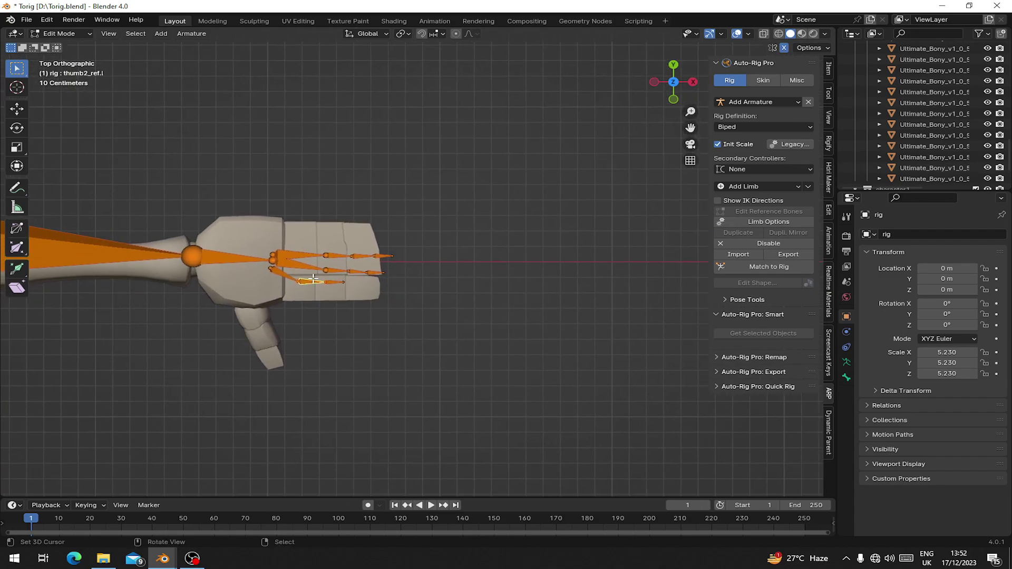
{"action": "scroll", "coordinate": [313, 279], "scroll_direction": "up", "scroll_amount": 3}
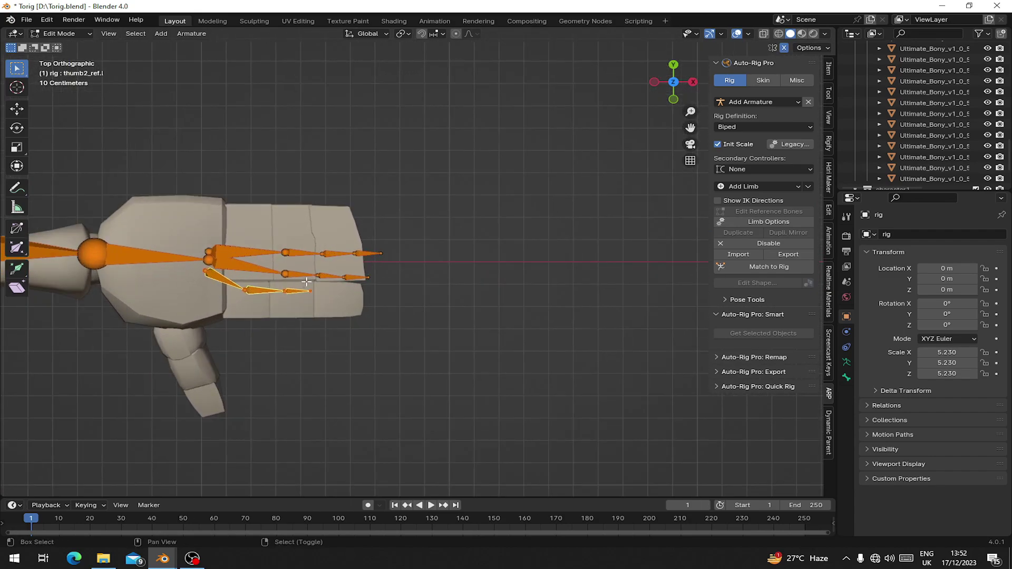
{"action": "key", "text": "g"}
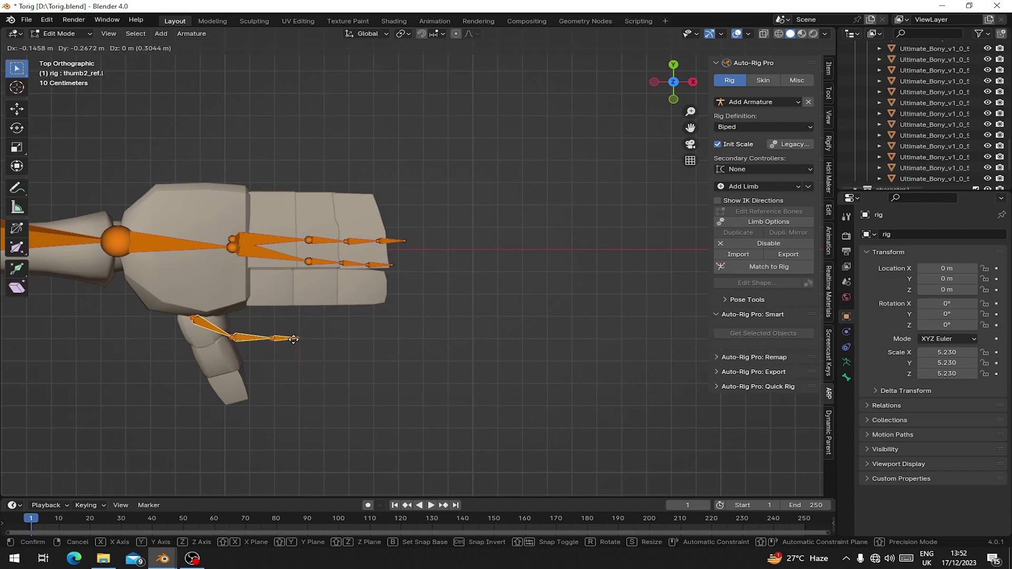
{"action": "left_click", "coordinate": [294, 339]}
{"action": "key", "text": "r"}
{"action": "left_click", "coordinate": [259, 371]}
{"action": "key", "text": "g"}
{"action": "left_click", "coordinate": [245, 408]}
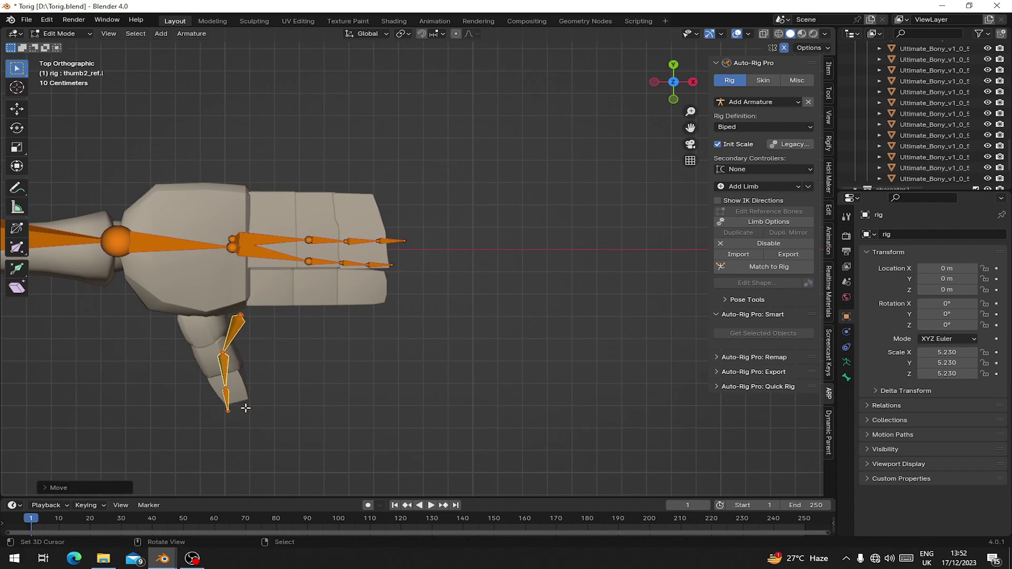
{"action": "key", "text": "e"}
{"action": "right_click", "coordinate": [246, 405]}
{"action": "key", "text": "ctrl+z"}
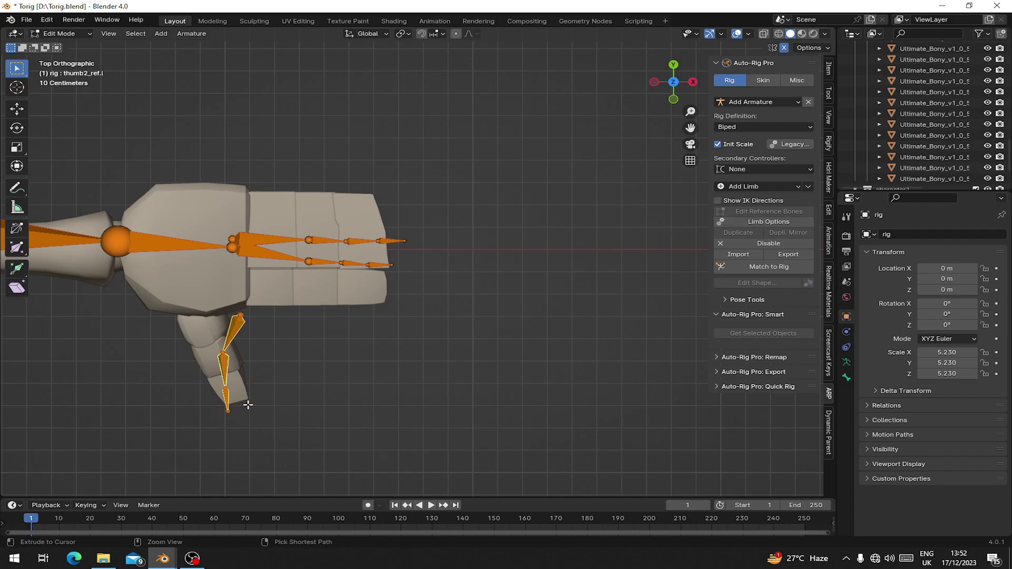
Rotate and move the left thumb's reference chain along the thumb mesh, and place its end joint at the thumb's tip.
{"action": "key", "text": "r"}
{"action": "left_click", "coordinate": [266, 376]}
{"action": "key", "text": "g"}
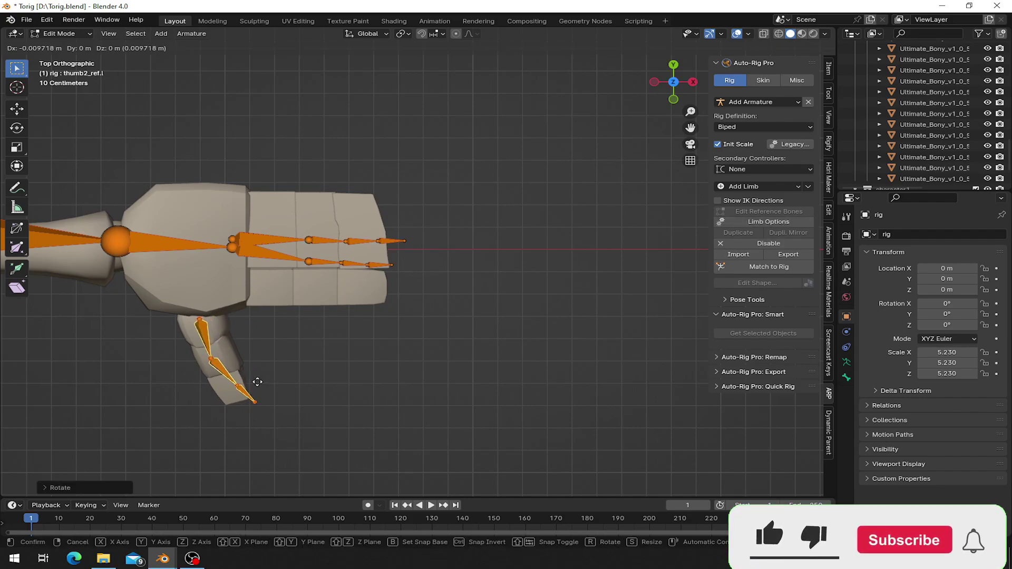
{"action": "left_click", "coordinate": [253, 376]}
{"action": "left_click", "coordinate": [249, 395]}
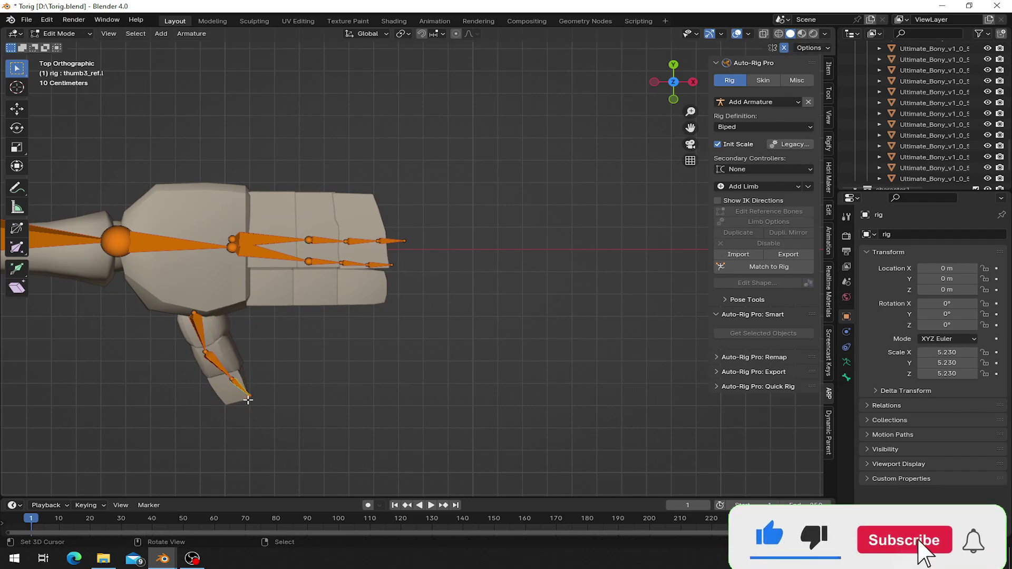
{"action": "key", "text": "g"}
{"action": "left_click", "coordinate": [236, 405]}
Move the left thumb's two middle joints and its base joint onto the thumb mesh's segment seams and centre line.
{"action": "left_click", "coordinate": [228, 372]}
{"action": "key", "text": "g"}
{"action": "left_click", "coordinate": [225, 374]}
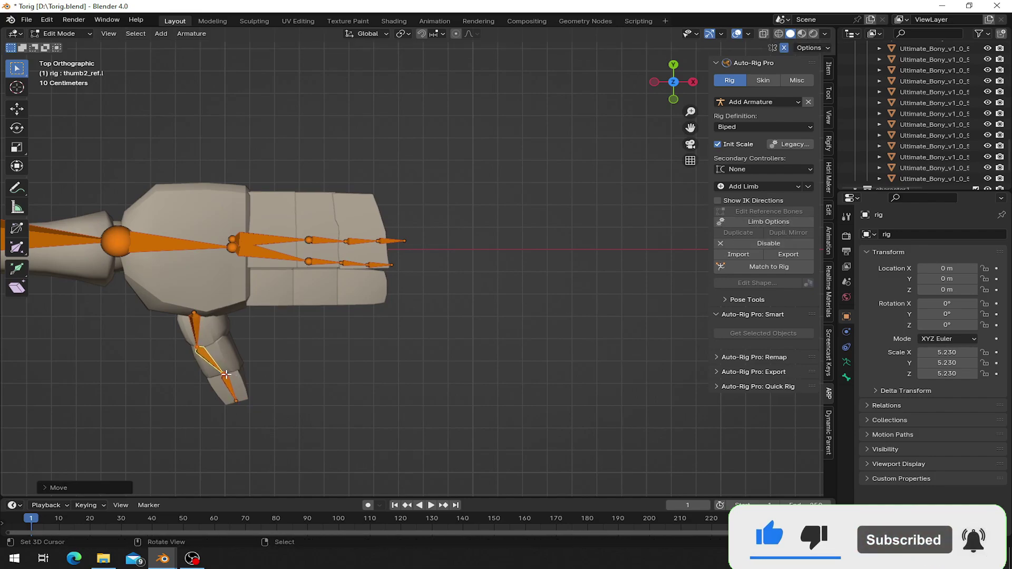
{"action": "right_click", "coordinate": [200, 350]}
{"action": "key", "text": "g"}
{"action": "left_click", "coordinate": [203, 340]}
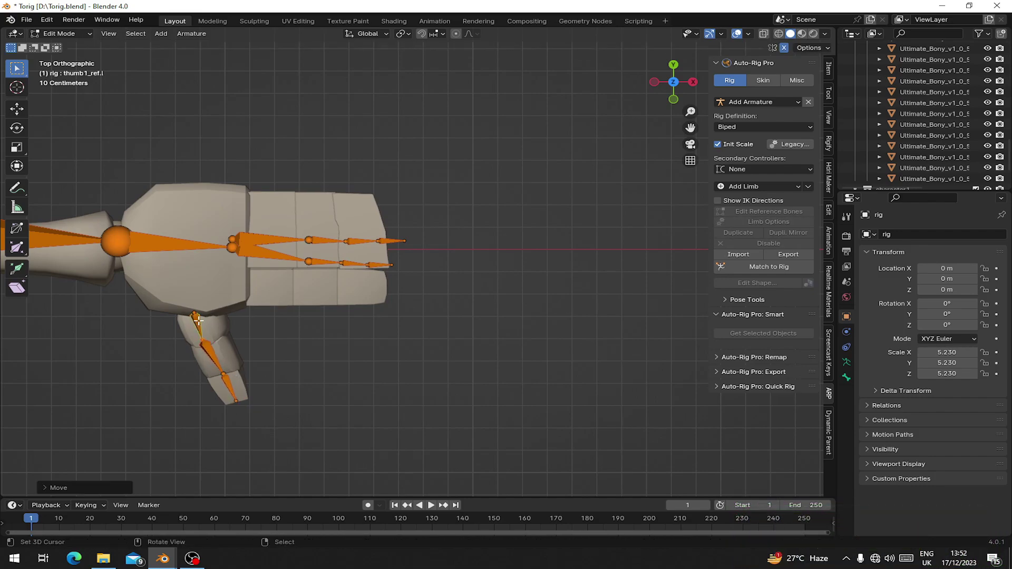
{"action": "right_click", "coordinate": [196, 312]}
{"action": "key", "text": "g"}
{"action": "left_click", "coordinate": [192, 309]}
{"action": "left_click", "coordinate": [218, 374]}
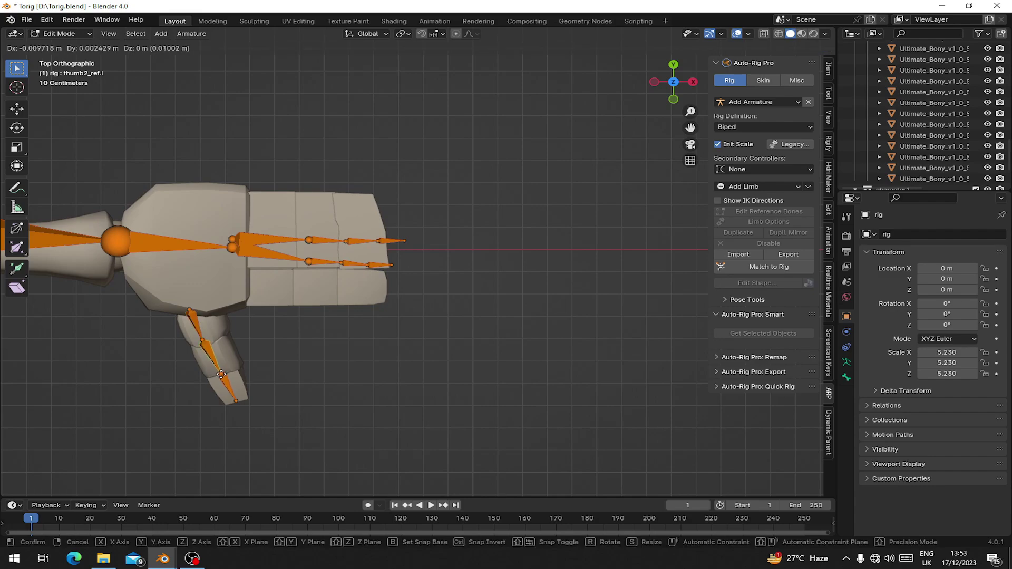
Move the left index finger's whole reference chain along Y onto the index finger mesh beside the thumb.
{"action": "left_click", "coordinate": [307, 263]}
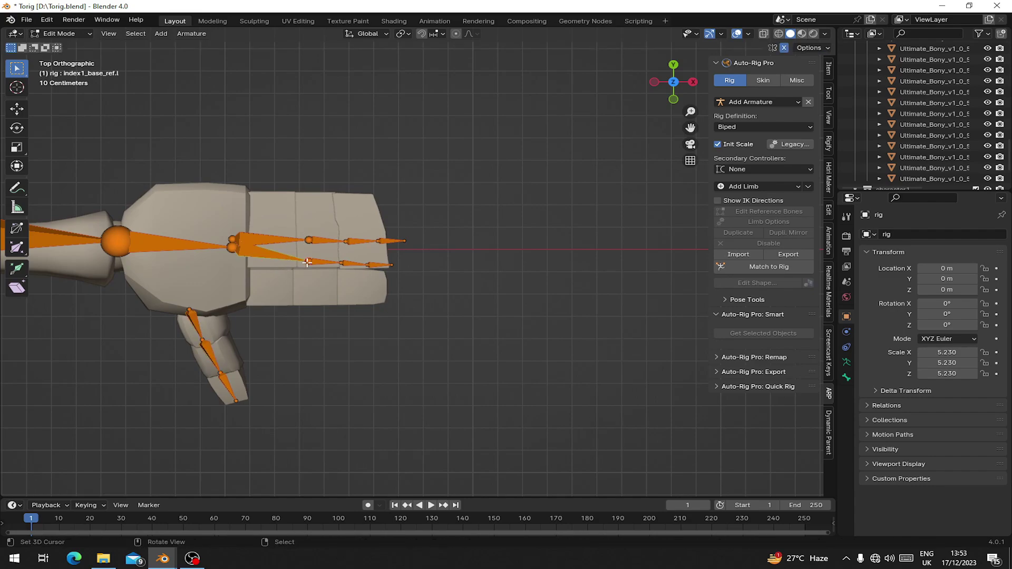
{"action": "left_click", "coordinate": [307, 262]}
{"action": "left_click_drag", "start_coordinate": [307, 263], "coordinate": [308, 290]}
{"action": "key", "text": "y"}
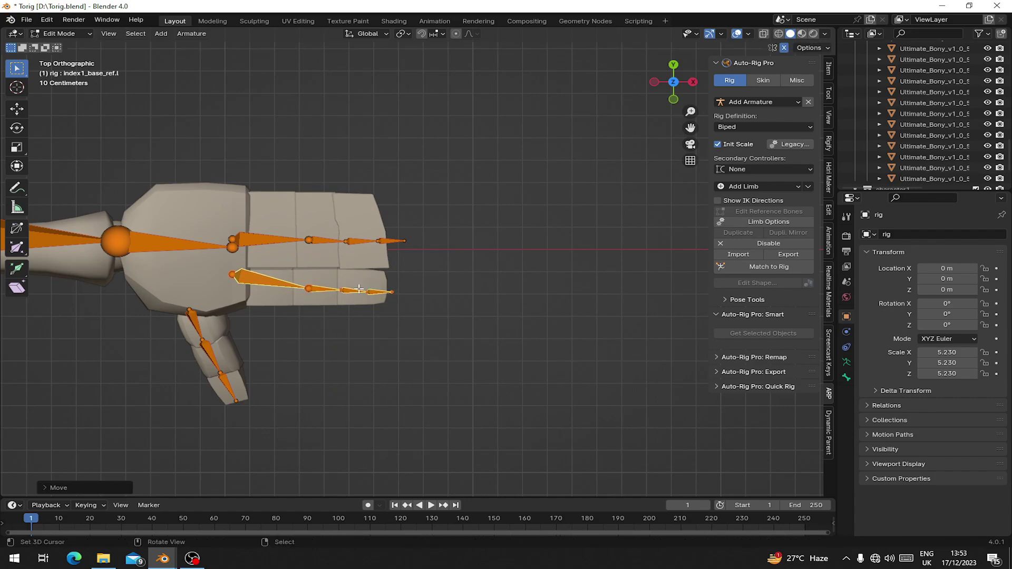
Place the index chain's base inside the palm, its knuckle at the finger's root, and its next joint on the first finger seam.
{"action": "right_click", "coordinate": [226, 273]}
{"action": "key", "text": "g"}
{"action": "left_click", "coordinate": [177, 267]}
{"action": "right_click", "coordinate": [309, 289]}
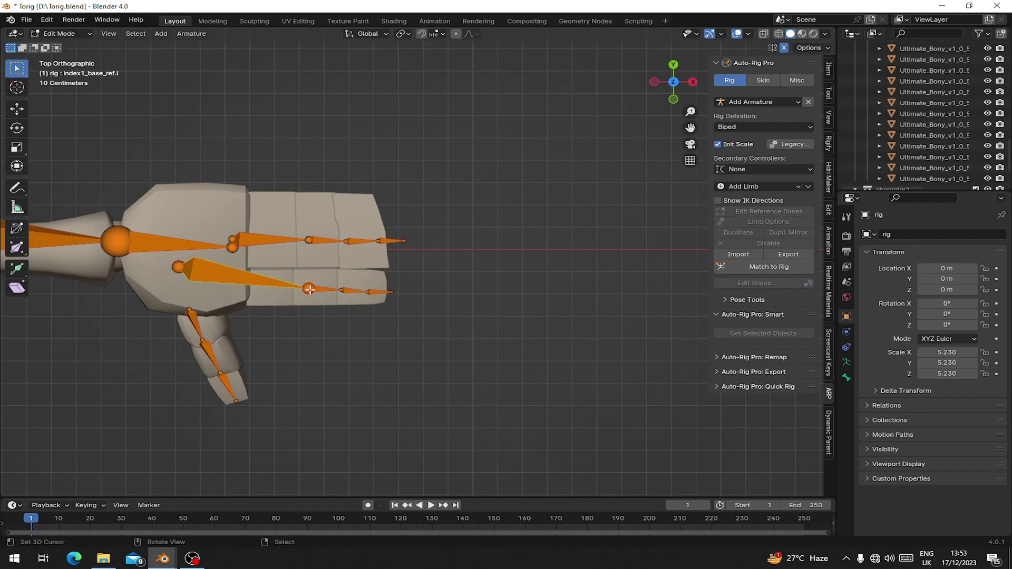
{"action": "key", "text": "g"}
{"action": "left_click", "coordinate": [248, 286]}
{"action": "right_click", "coordinate": [342, 291]}
{"action": "key", "text": "g"}
{"action": "left_click", "coordinate": [297, 289]}
Move the index finger's last joint onto the second finger seam and its end joint to the fingertip.
{"action": "right_click", "coordinate": [371, 293]}
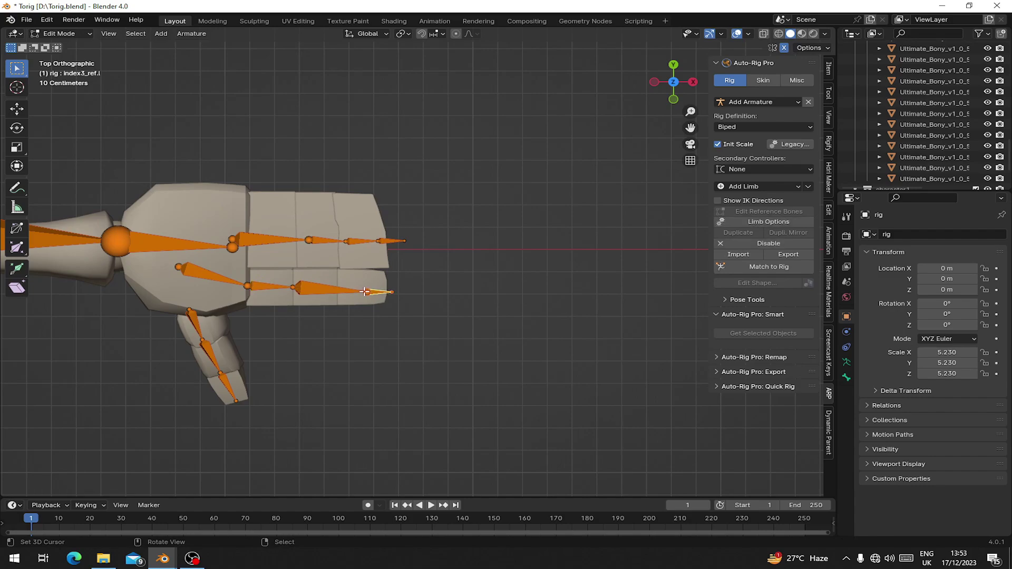
{"action": "right_click", "coordinate": [368, 292]}
{"action": "key", "text": "g"}
{"action": "left_click", "coordinate": [367, 292]}
{"action": "right_click", "coordinate": [377, 293]}
{"action": "key", "text": "g"}
{"action": "left_click", "coordinate": [347, 289]}
{"action": "right_click", "coordinate": [363, 289]}
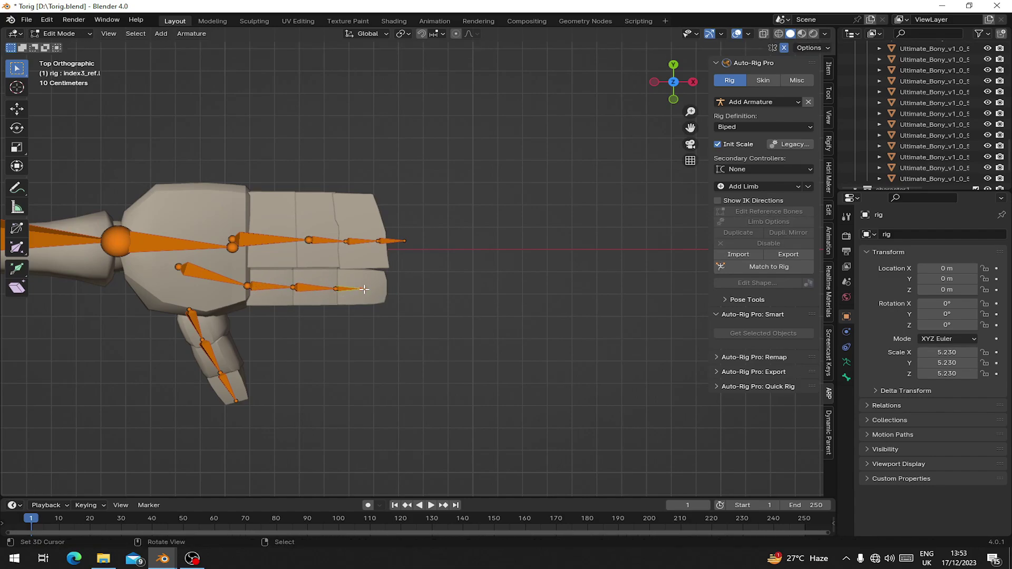
{"action": "key", "text": "g"}
{"action": "left_click", "coordinate": [387, 290]}
Fit the middle finger's reference joints to the wider finger mesh, from the base inside the palm to the fingertip.
{"action": "right_click_drag", "start_coordinate": [230, 239], "coordinate": [192, 224]}
{"action": "right_click_drag", "start_coordinate": [307, 239], "coordinate": [245, 231]}
{"action": "right_click", "coordinate": [354, 241]}
{"action": "right_click", "coordinate": [342, 242]}
{"action": "right_click_drag", "start_coordinate": [343, 242], "coordinate": [298, 233]}
{"action": "mouse_move", "coordinate": [378, 241]}
{"action": "right_mouse_down"}
{"action": "mouse_move", "coordinate": [338, 235]}
{"action": "mouse_move", "coordinate": [384, 238]}
{"action": "right_mouse_up"}
{"action": "left_click_drag", "start_coordinate": [384, 237], "coordinate": [384, 237]}
{"action": "scroll", "coordinate": [301, 237], "scroll_direction": "down", "scroll_amount": 3}
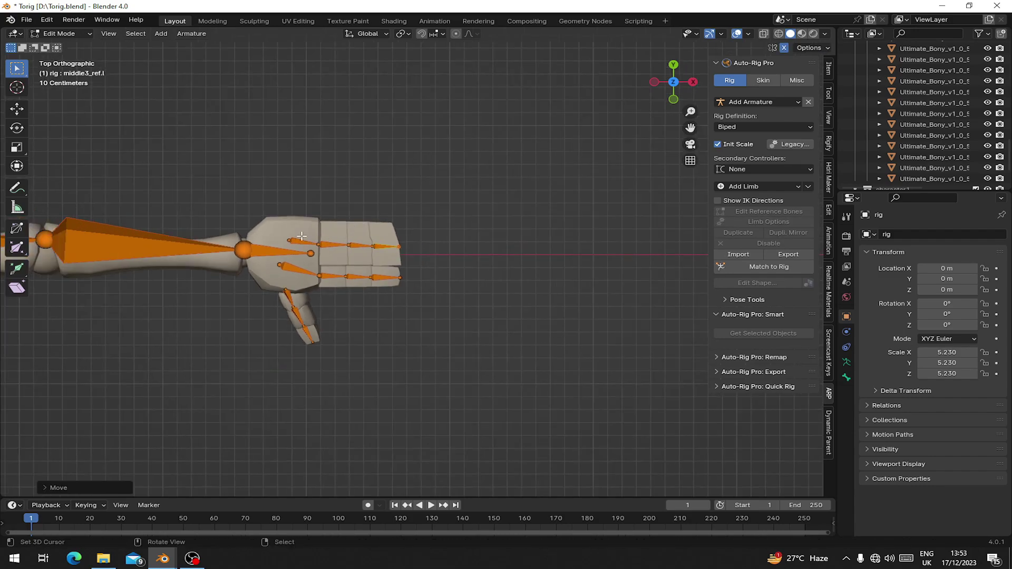
{"action": "left_click", "coordinate": [288, 235]}
In front view, raise the index finger's end joint along Z to the middle of the fingertip's thickness.
{"action": "middle_click_drag", "start_coordinate": [288, 236], "coordinate": [280, 235]}
{"action": "scroll", "coordinate": [280, 235], "scroll_direction": "up", "scroll_amount": 2}
{"action": "middle_click_drag", "start_coordinate": [285, 191], "coordinate": [303, 366], "text": "shift"}
{"action": "scroll", "coordinate": [324, 253], "scroll_direction": "up", "scroll_amount": 3}
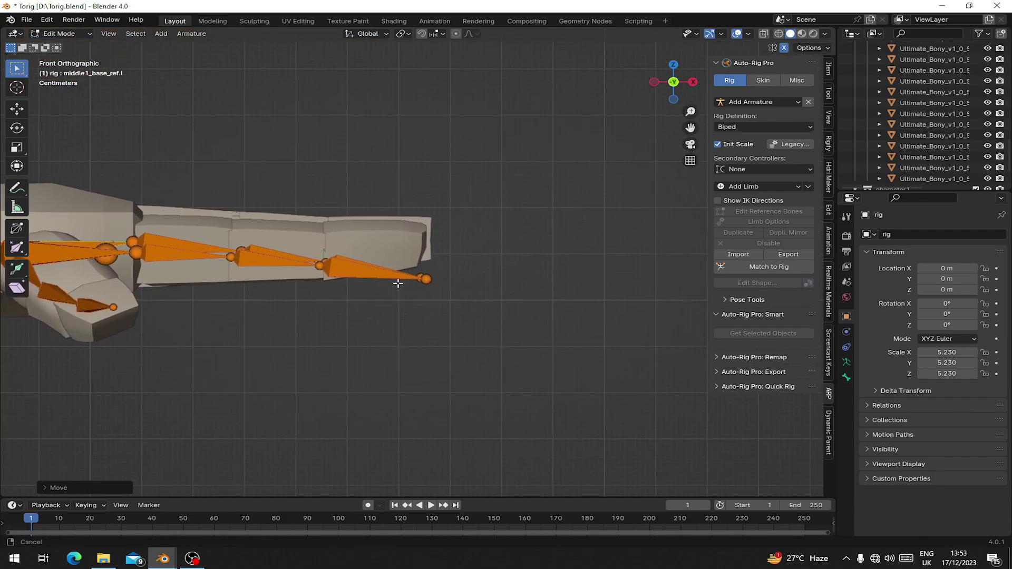
{"action": "left_click", "coordinate": [453, 266]}
{"action": "key", "text": "g"}
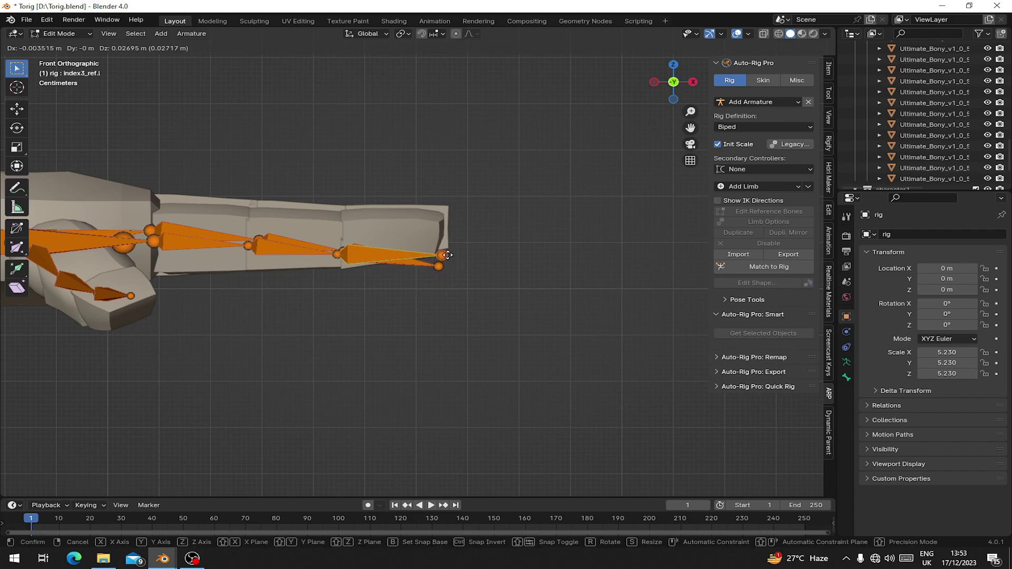
{"action": "key", "text": "z"}
{"action": "left_click", "coordinate": [444, 237]}
Raise the index finger's two intermediate joints along Z to the centre of the finger mesh.
{"action": "right_click", "coordinate": [337, 255]}
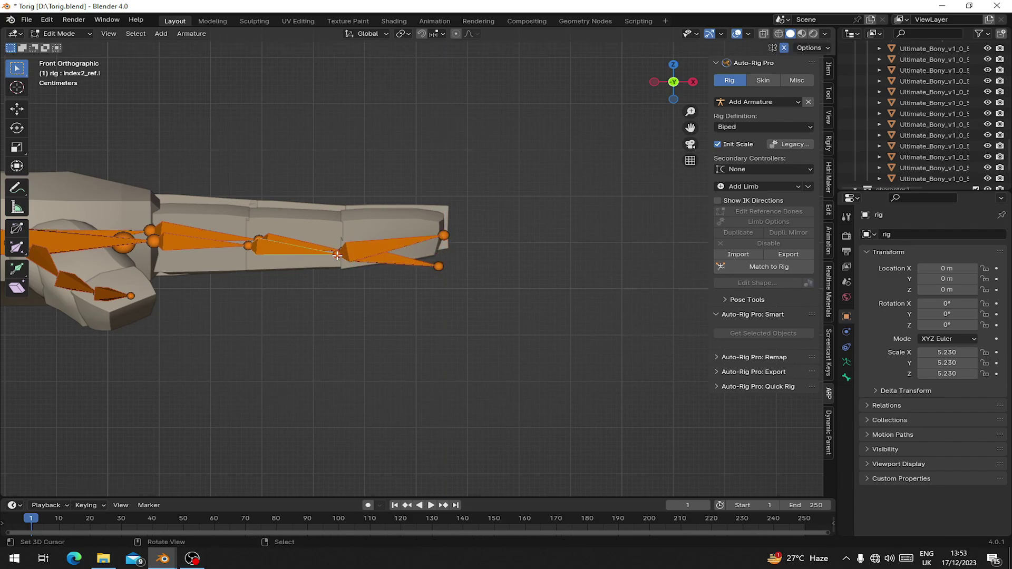
{"action": "key", "text": "g"}
{"action": "key", "text": "z"}
{"action": "left_click", "coordinate": [337, 237]}
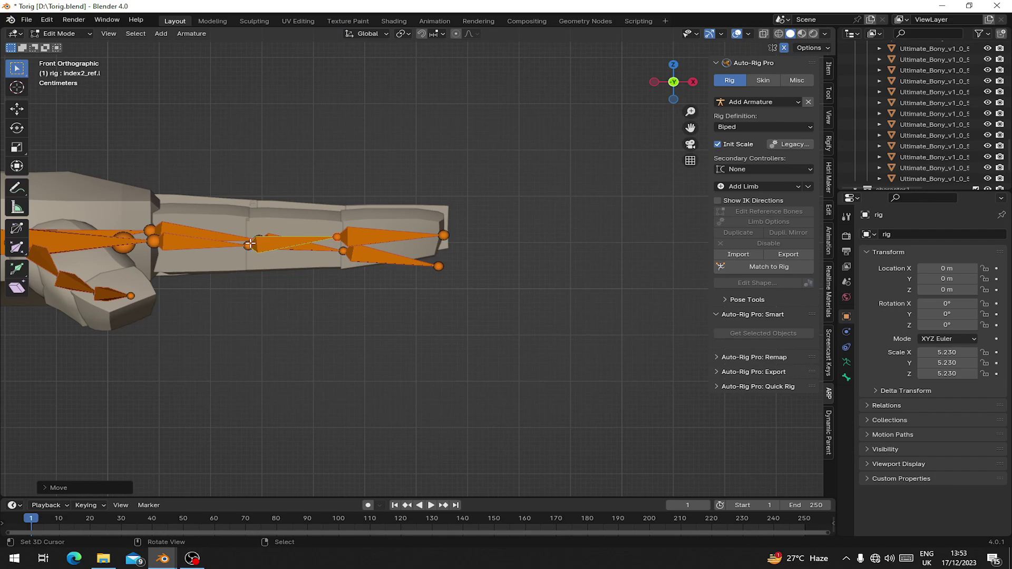
{"action": "right_click", "coordinate": [250, 244]}
{"action": "key", "text": "g"}
{"action": "key", "text": "z"}
{"action": "left_click", "coordinate": [251, 235]}
Raise the middle finger's end joint and last knuckle along Z so they line up with the index finger's bones.
{"action": "right_click", "coordinate": [437, 265]}
{"action": "key", "text": "g"}
{"action": "key", "text": "z"}
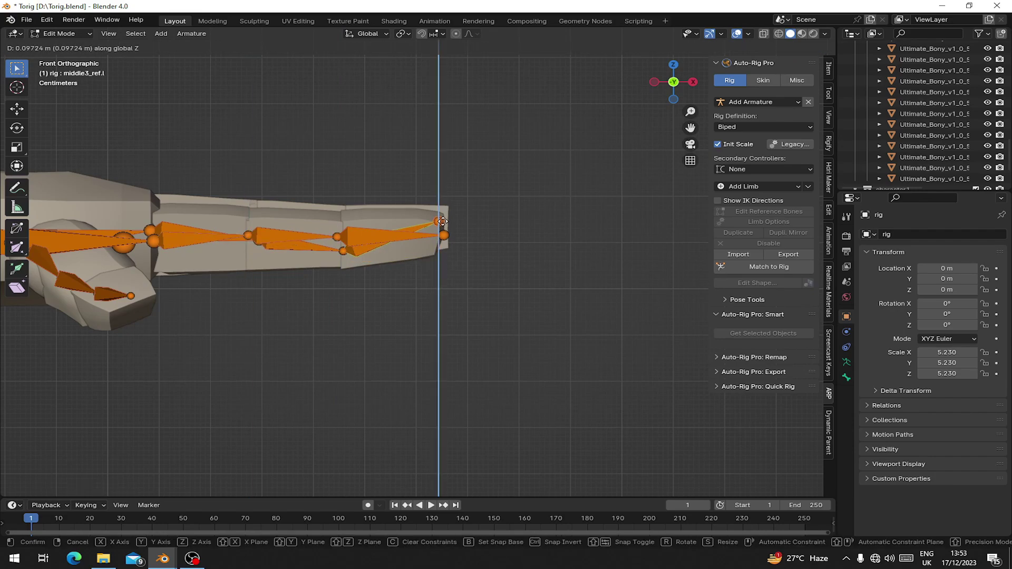
{"action": "left_click", "coordinate": [442, 221]}
{"action": "right_click", "coordinate": [343, 251]}
{"action": "key", "text": "g"}
{"action": "key", "text": "z"}
{"action": "left_click", "coordinate": [343, 236]}
Fine-tune the remaining hand reference joints, including the thumb's end joint, and save Torig.blend.
{"action": "middle_click_drag", "start_coordinate": [343, 236], "coordinate": [458, 240]}
{"action": "right_click", "coordinate": [267, 225]}
{"action": "key", "text": "g"}
{"action": "key", "text": "z"}
{"action": "left_click", "coordinate": [267, 216]}
{"action": "scroll", "coordinate": [267, 216], "scroll_direction": "down", "scroll_amount": 5}
{"action": "left_click", "coordinate": [230, 221]}
{"action": "key", "text": "g"}
{"action": "left_click", "coordinate": [234, 227]}
{"action": "key", "text": "ctrl+s"}
{"action": "scroll", "coordinate": [450, 247], "scroll_direction": "up", "scroll_amount": 2}
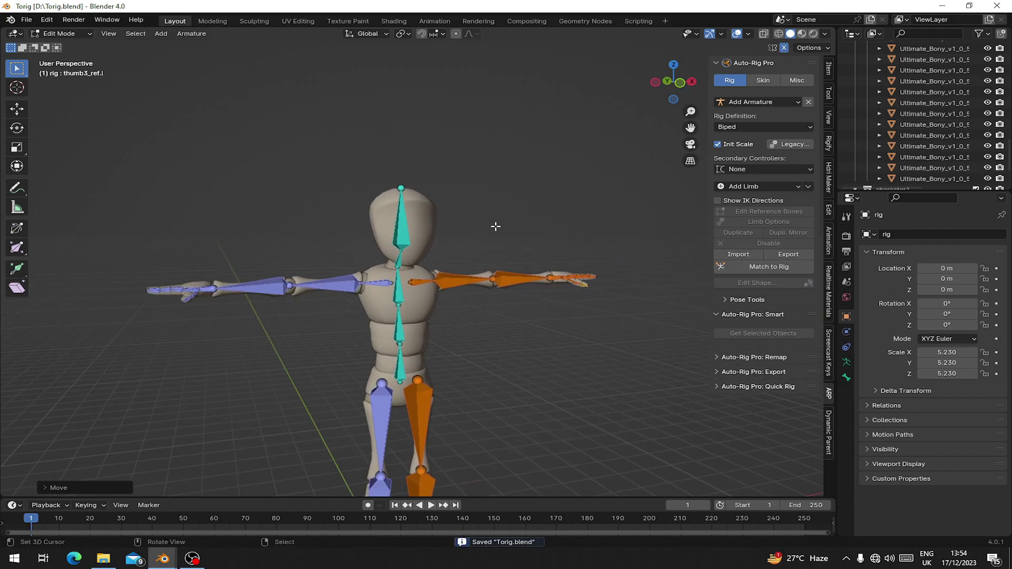
{"action": "scroll", "coordinate": [424, 279], "scroll_direction": "up", "scroll_amount": 3}
{"action": "key", "text": "ctrl+s"}
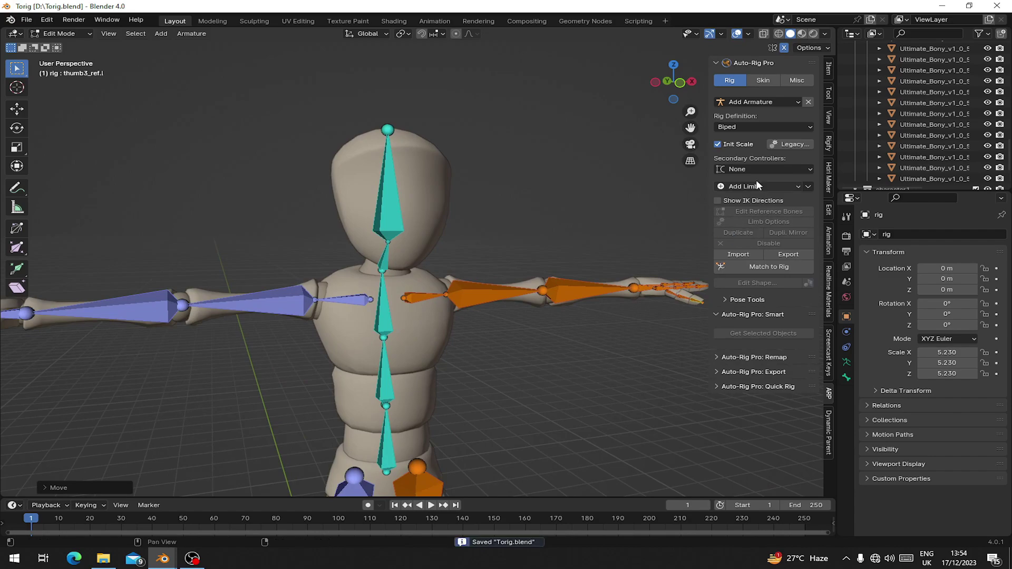
Keep the secondary controllers at None, generate the control rig with Match to Rig, and save Torig.blend.
{"action": "left_click", "coordinate": [755, 167]}
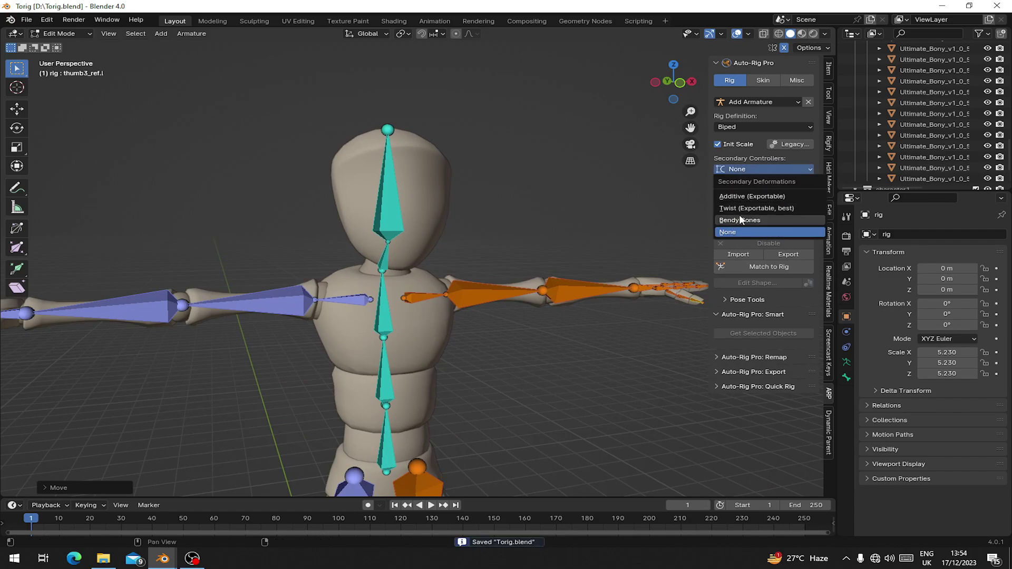
{"action": "middle_click_drag", "start_coordinate": [368, 239], "coordinate": [409, 300]}
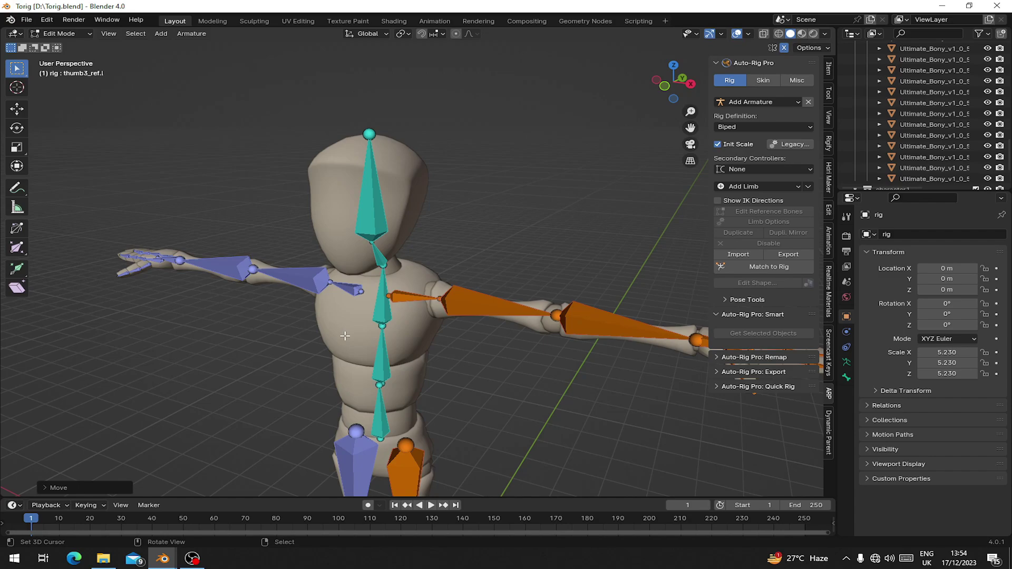
{"action": "middle_click_drag", "start_coordinate": [345, 336], "coordinate": [387, 278]}
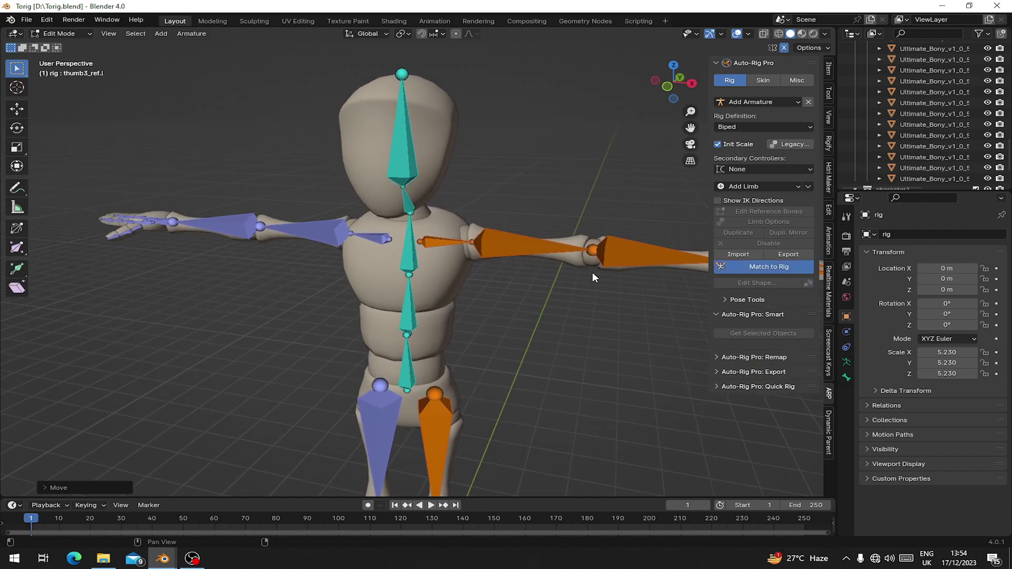
{"action": "middle_click_drag", "start_coordinate": [592, 272], "coordinate": [477, 298], "text": "ctrl"}
{"action": "key", "text": "ctrl+s"}
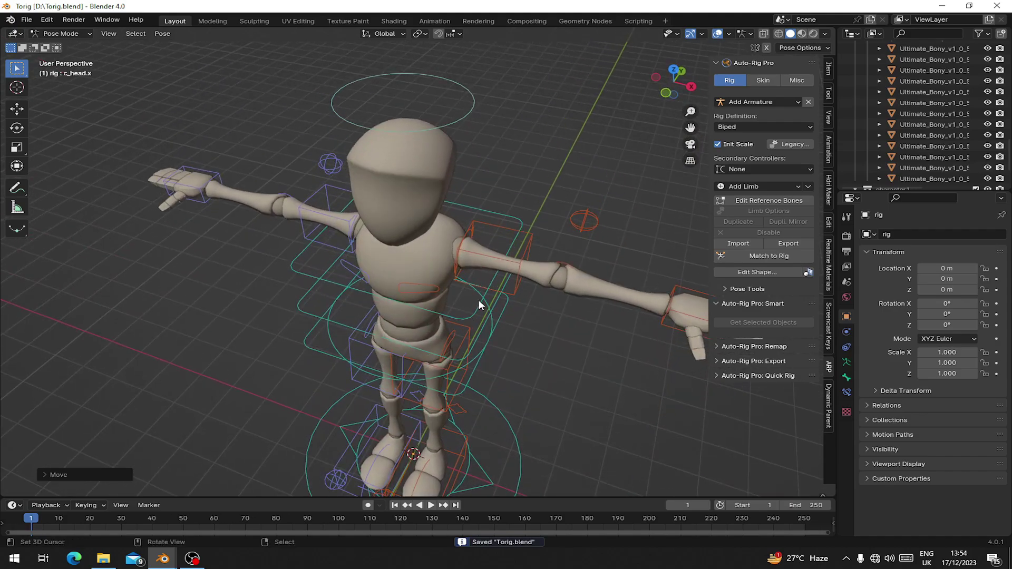
{"action": "scroll", "coordinate": [385, 270], "scroll_direction": "down", "scroll_amount": 4}
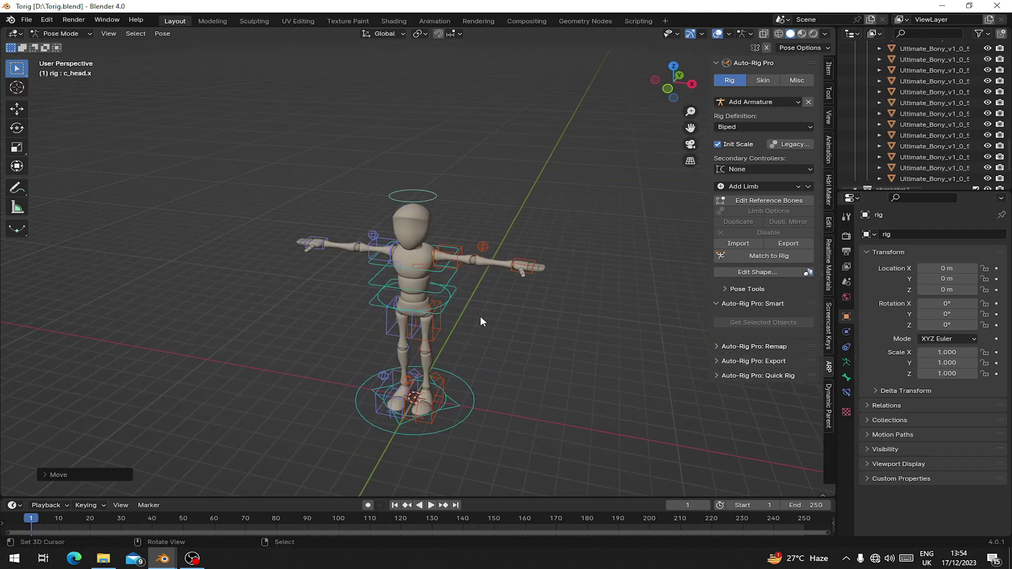
{"action": "scroll", "coordinate": [480, 315], "scroll_direction": "up", "scroll_amount": 2}
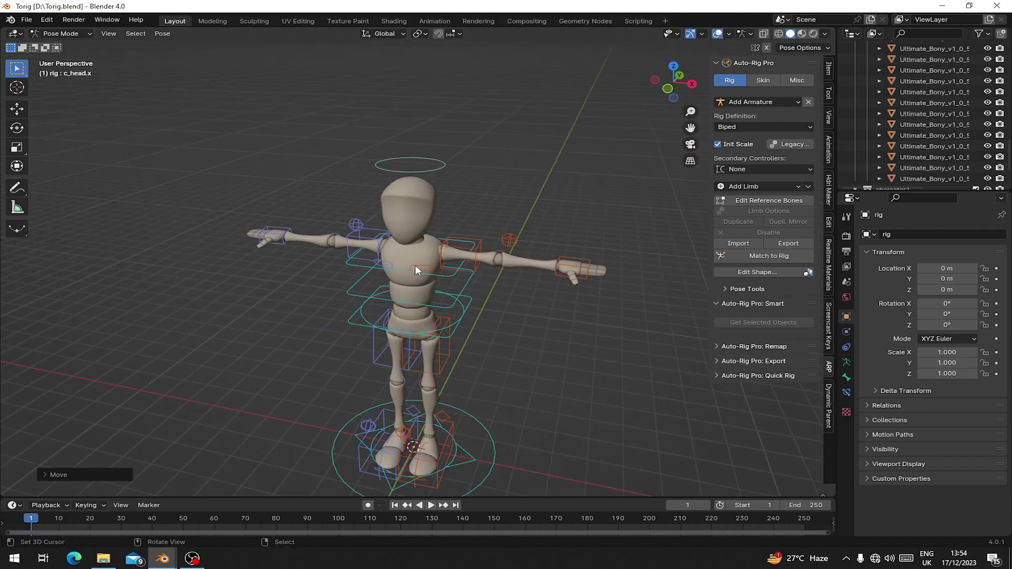
{"action": "key", "text": "ctrl+s"}
In Object Mode, select all mannequin meshes with the rig active and bind them using Auto-Rig Pro's Heat Maps engine with Split Parts enabled.
{"action": "left_click", "coordinate": [61, 33]}
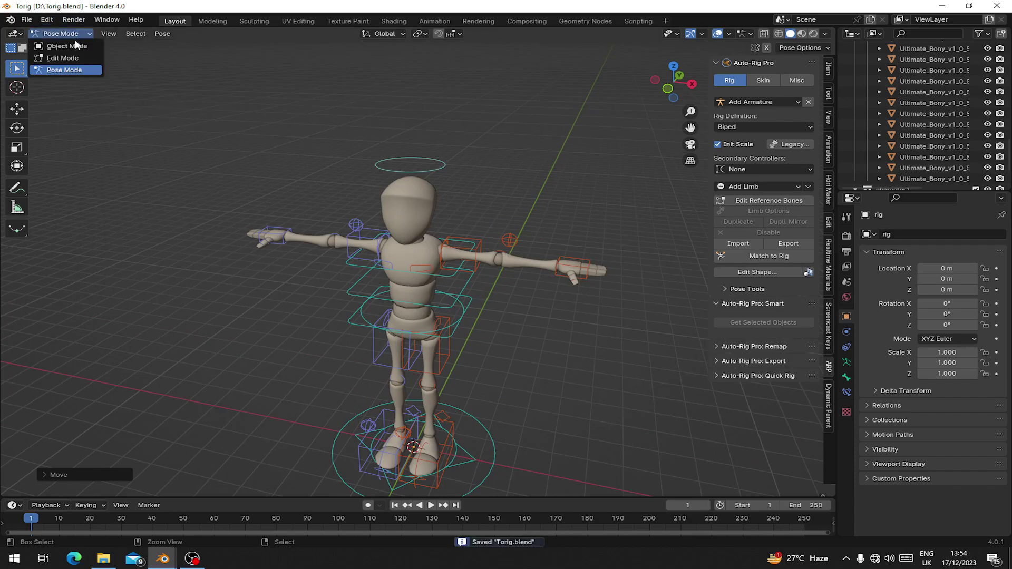
{"action": "left_click", "coordinate": [58, 46]}
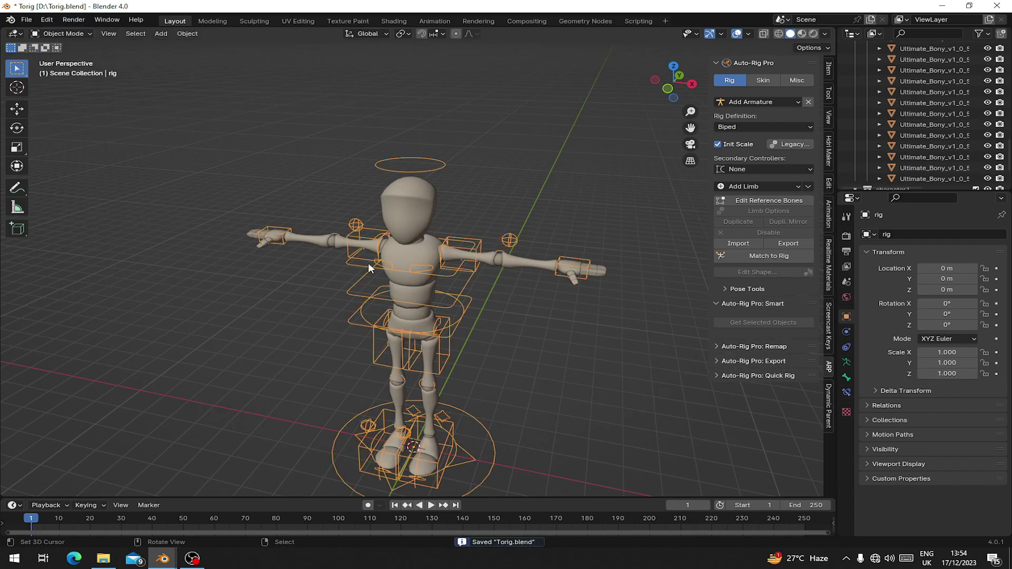
{"action": "left_click", "coordinate": [768, 83]}
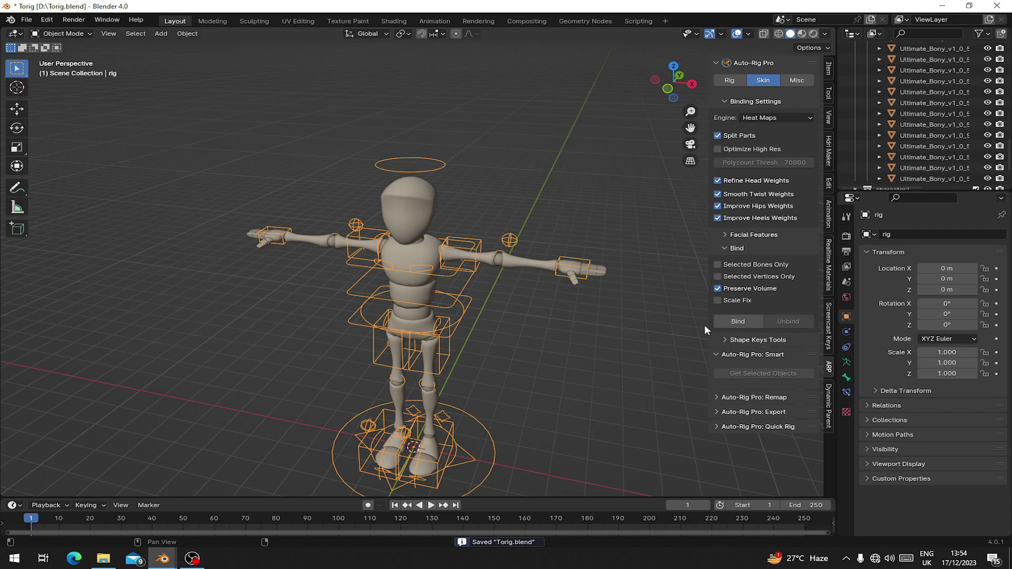
{"action": "key", "text": "a"}
{"action": "key", "text": "a"}
{"action": "key", "text": "a"}
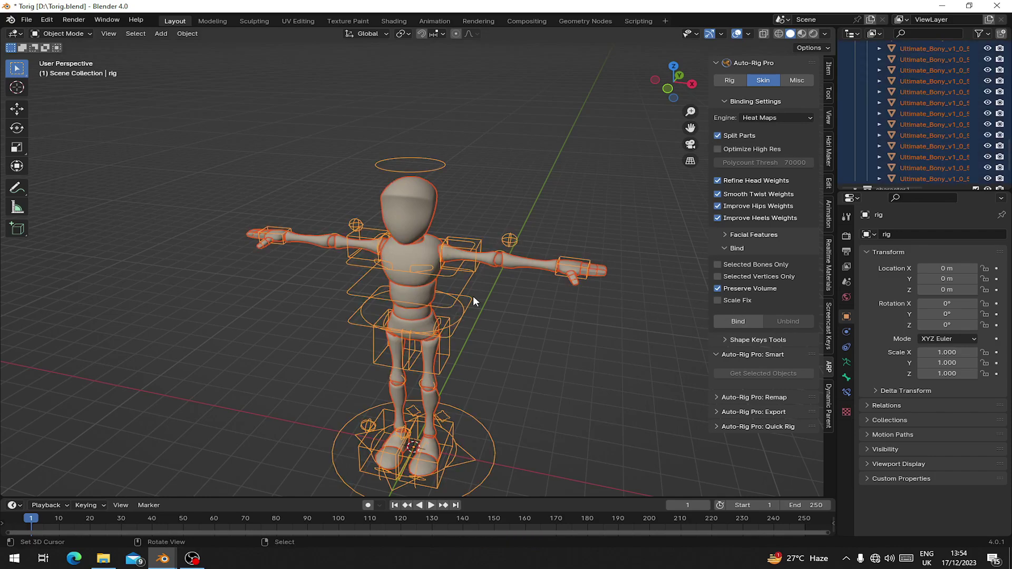
{"action": "right_click", "coordinate": [460, 295], "text": "shift"}
{"action": "right_click", "coordinate": [461, 295], "text": "shift"}
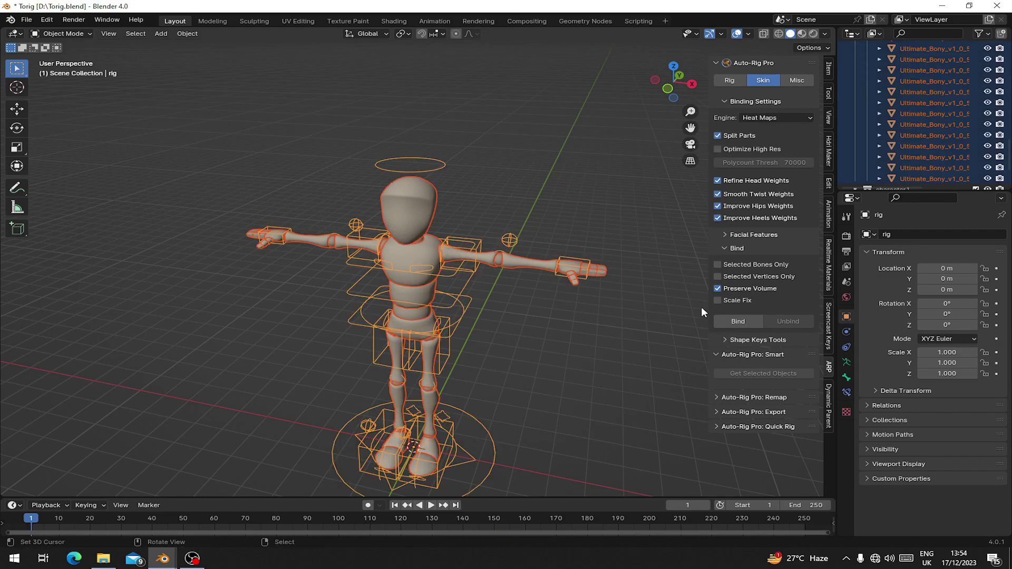
{"action": "left_click", "coordinate": [730, 319]}
Switch the rig to Pose Mode and try moving the left foot's IK controller to test the leg's deformation.
{"action": "middle_click_drag", "start_coordinate": [422, 376], "coordinate": [452, 295], "text": "ctrl"}
{"action": "left_click", "coordinate": [465, 378]}
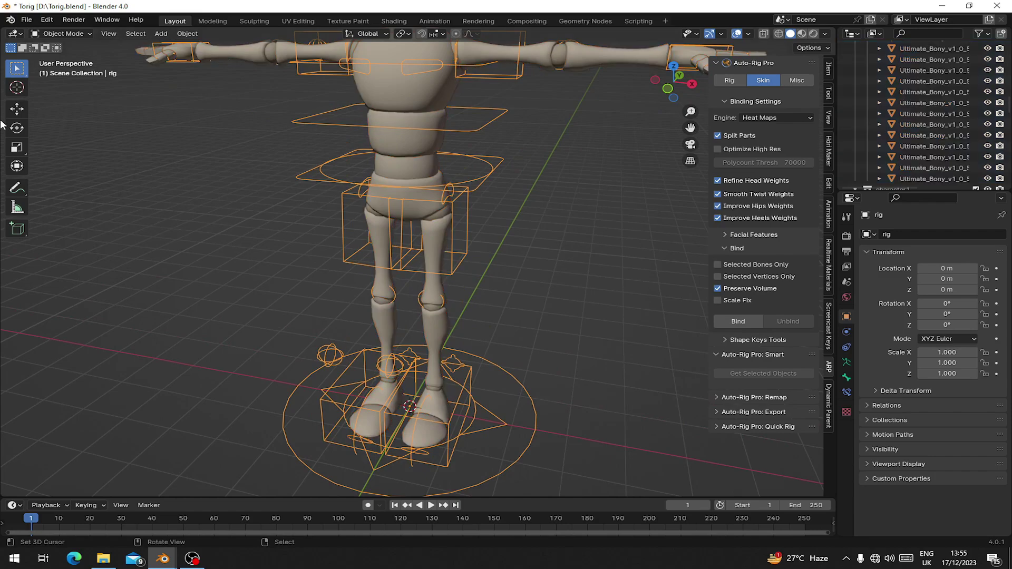
{"action": "left_click", "coordinate": [67, 69]}
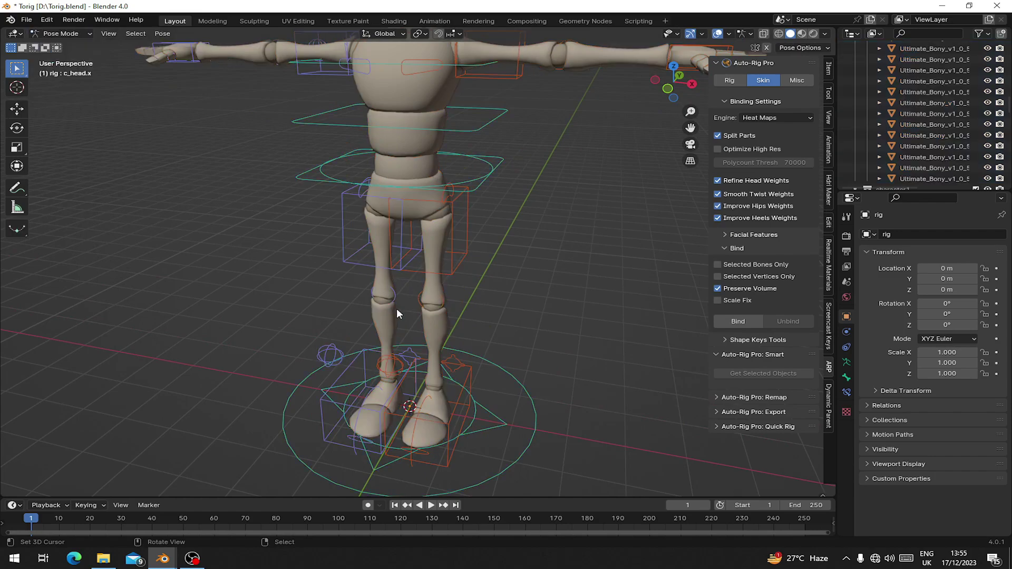
{"action": "left_click", "coordinate": [425, 387]}
{"action": "key", "text": "g"}
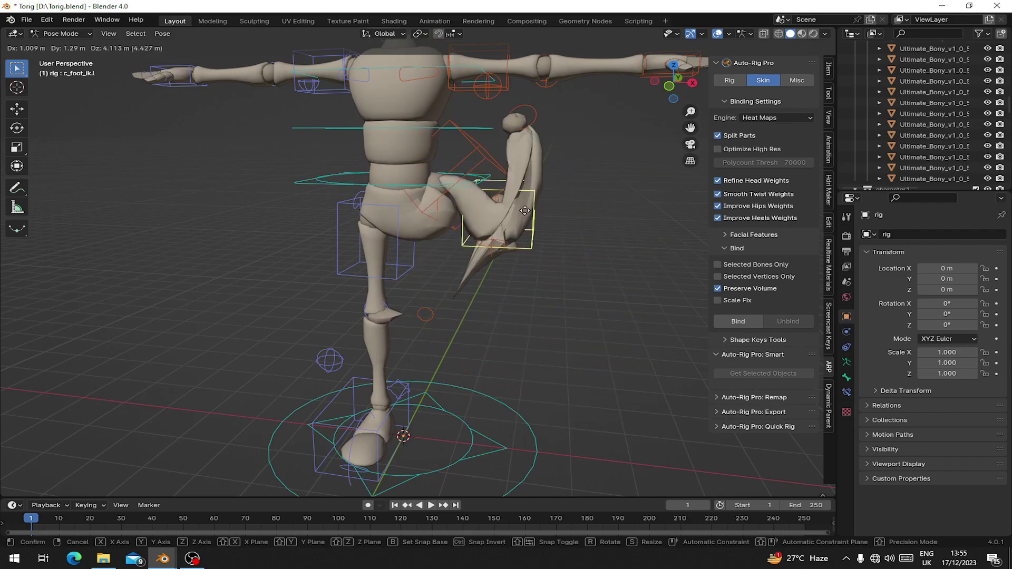
{"action": "key", "text": "Escape"}
Move the right foot's IK controller up and out to the side to test how the leg meshes deform.
{"action": "left_click", "coordinate": [338, 438]}
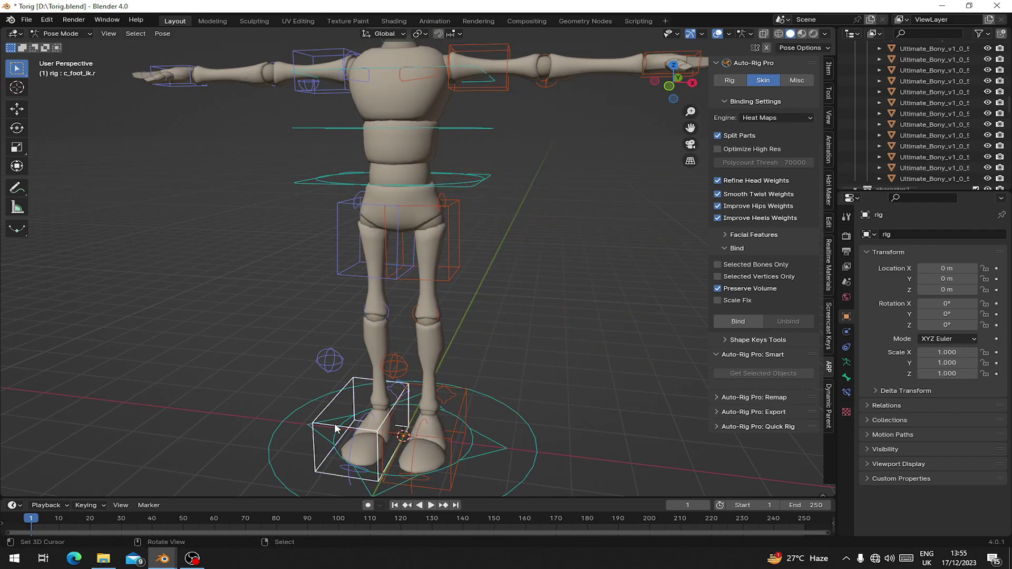
{"action": "key", "text": "g"}
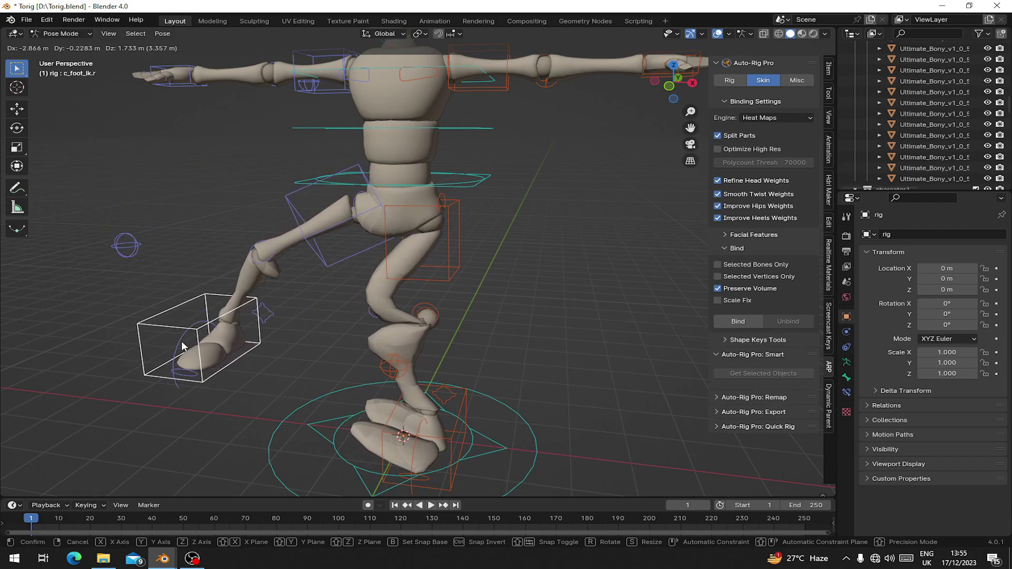
{"action": "left_click", "coordinate": [174, 360]}
Try rotating the root controller and the first spine controller to test the hips and torso.
{"action": "left_click", "coordinate": [463, 184]}
{"action": "key", "text": "r"}
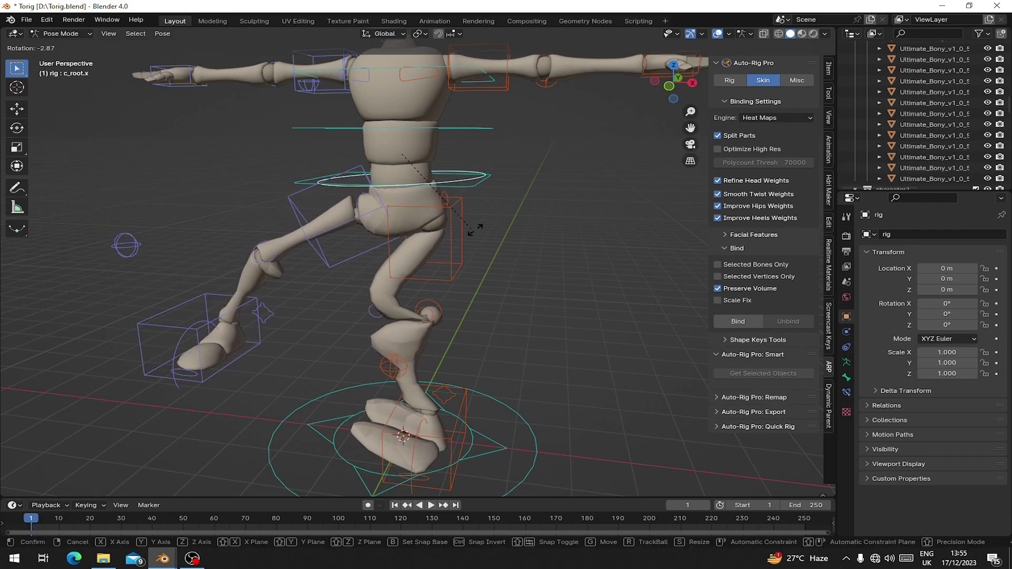
{"action": "right_click", "coordinate": [466, 181]}
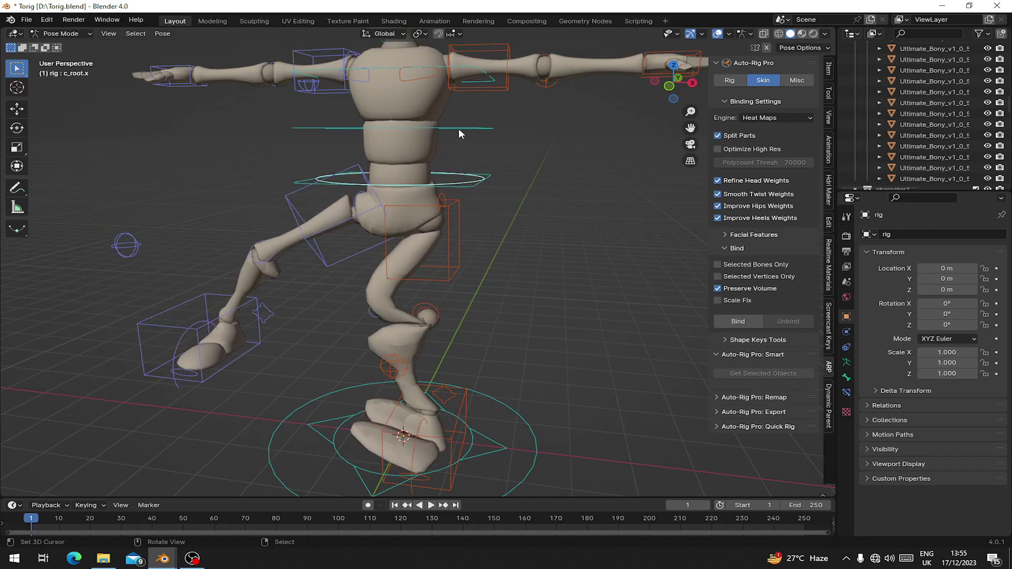
{"action": "left_click", "coordinate": [459, 129]}
{"action": "key", "text": "r"}
{"action": "right_click", "coordinate": [327, 220]}
Try moving the left hand's IK controller, and rotate the left shoulder controller by about -43 degrees.
{"action": "middle_click_drag", "start_coordinate": [326, 220], "coordinate": [540, 185]}
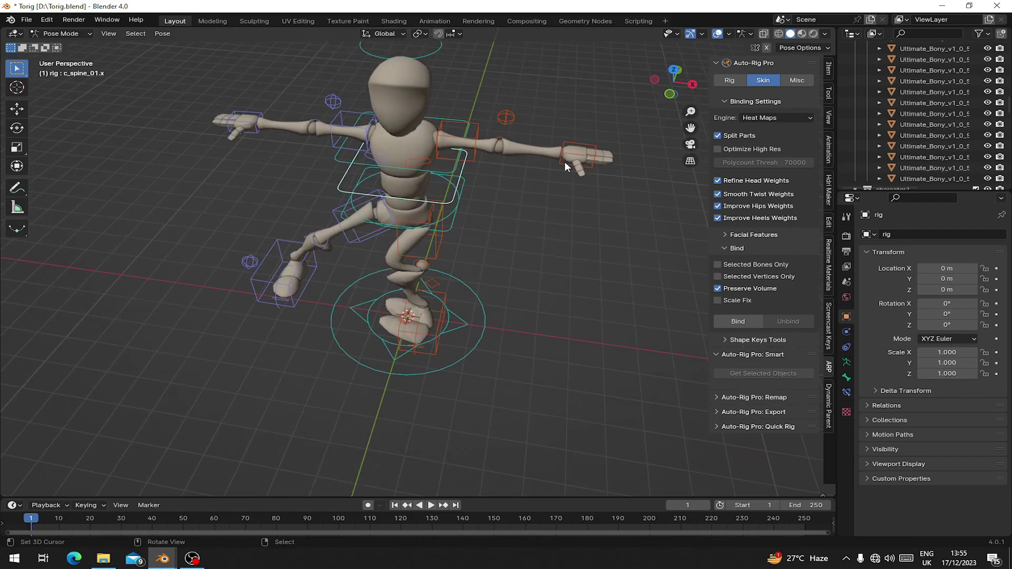
{"action": "right_click", "coordinate": [565, 161]}
{"action": "key", "text": "g"}
{"action": "right_click", "coordinate": [501, 240]}
{"action": "middle_click_drag", "start_coordinate": [432, 97], "coordinate": [408, 105]}
{"action": "left_click", "coordinate": [434, 153]}
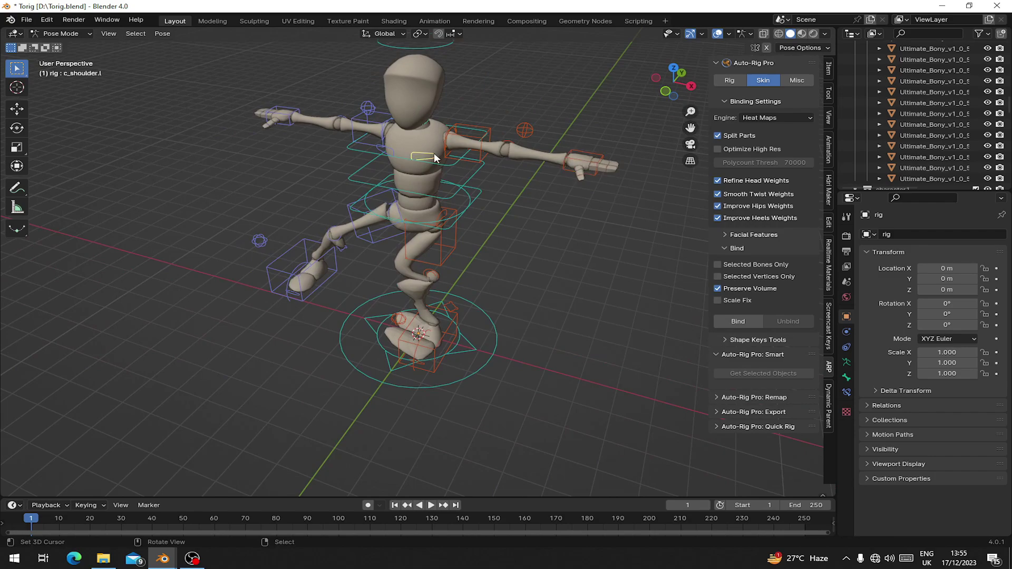
{"action": "key", "text": "r"}
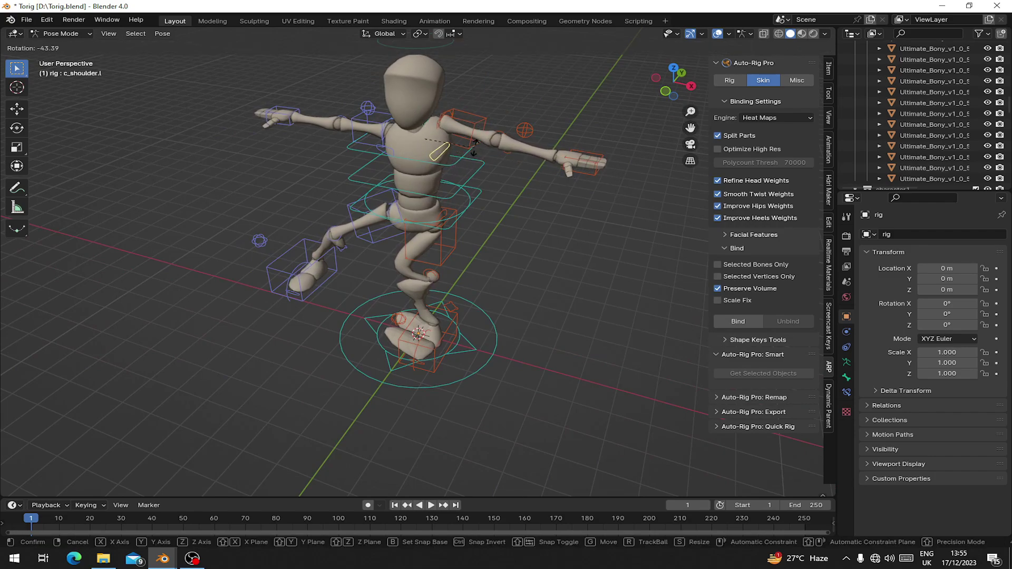
{"action": "left_click", "coordinate": [474, 149]}
Switch to the unsaved Blender window and rotate its mannequin's left shoulder controller upward for comparison.
{"action": "mouse_move", "coordinate": [163, 558]}
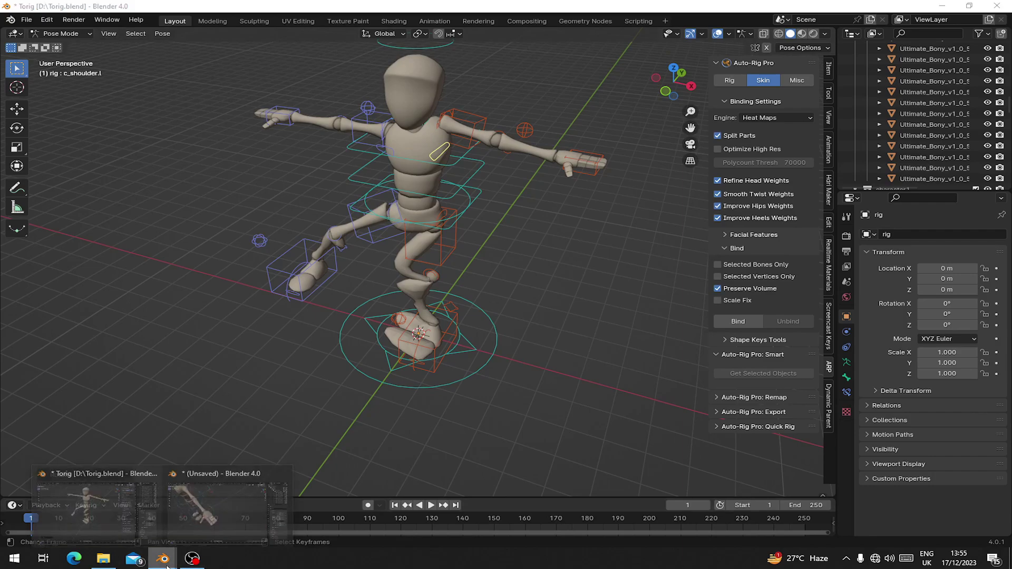
{"action": "left_click", "coordinate": [130, 522]}
{"action": "left_click", "coordinate": [227, 493]}
{"action": "middle_click_drag", "start_coordinate": [226, 493], "coordinate": [479, 311]}
{"action": "scroll", "coordinate": [479, 311], "scroll_direction": "up", "scroll_amount": 1}
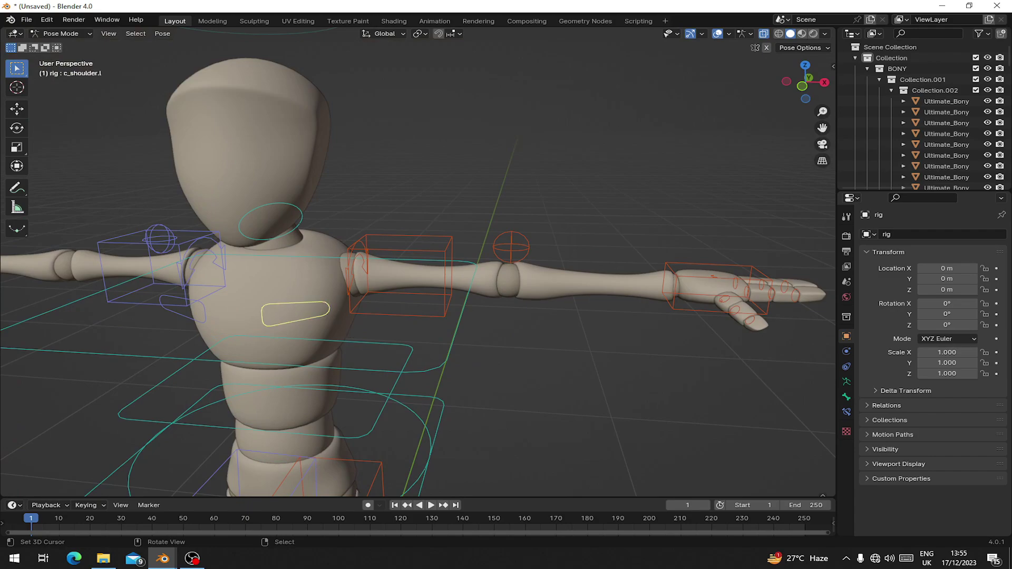
{"action": "key", "text": "r"}
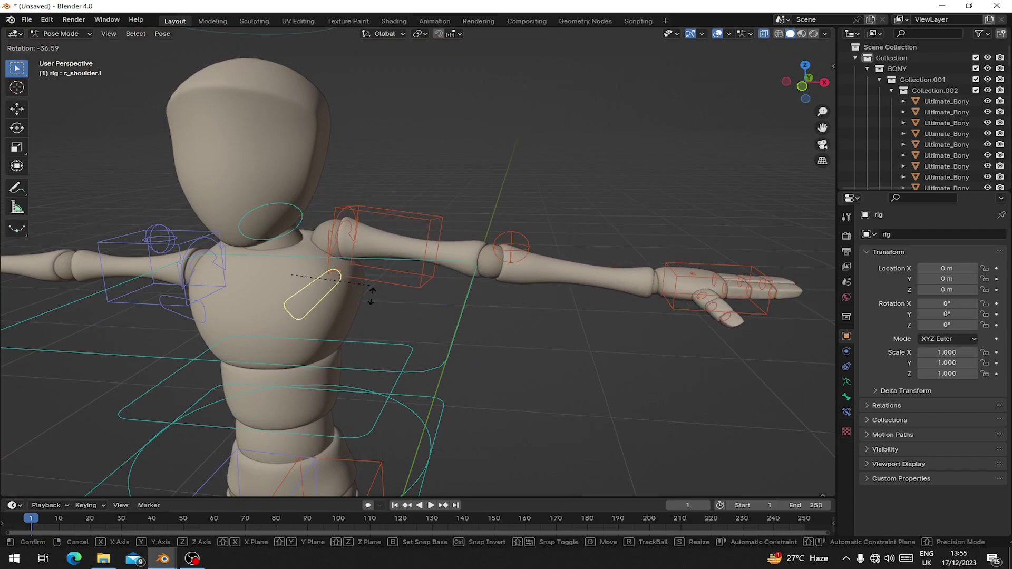
{"action": "left_click", "coordinate": [385, 275]}
Raise the left hand's IK controller above the shoulder and reposition the left arm's pole controller.
{"action": "left_click", "coordinate": [696, 280]}
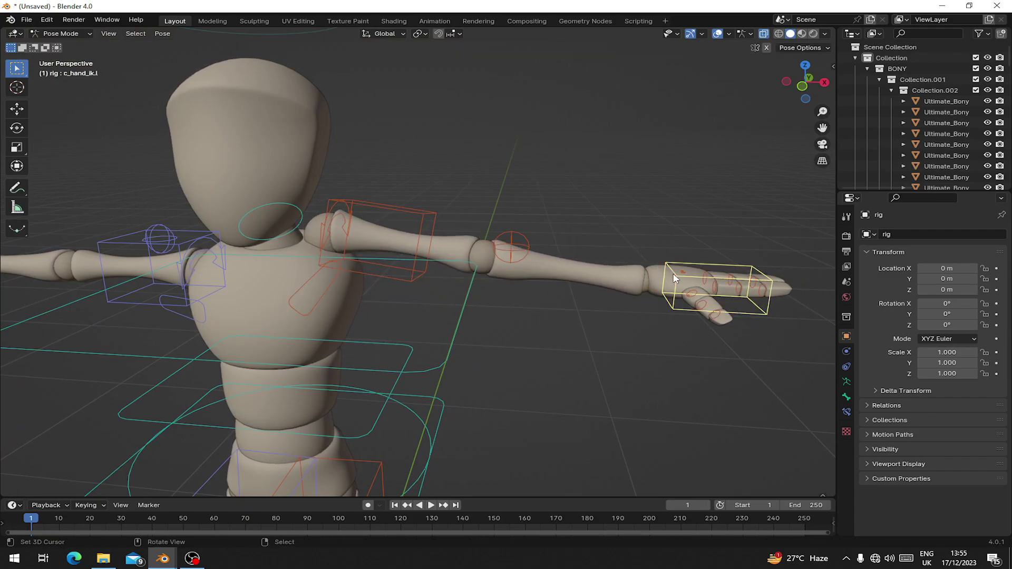
{"action": "key", "text": "g"}
{"action": "left_click", "coordinate": [516, 98]}
{"action": "right_click", "coordinate": [522, 230]}
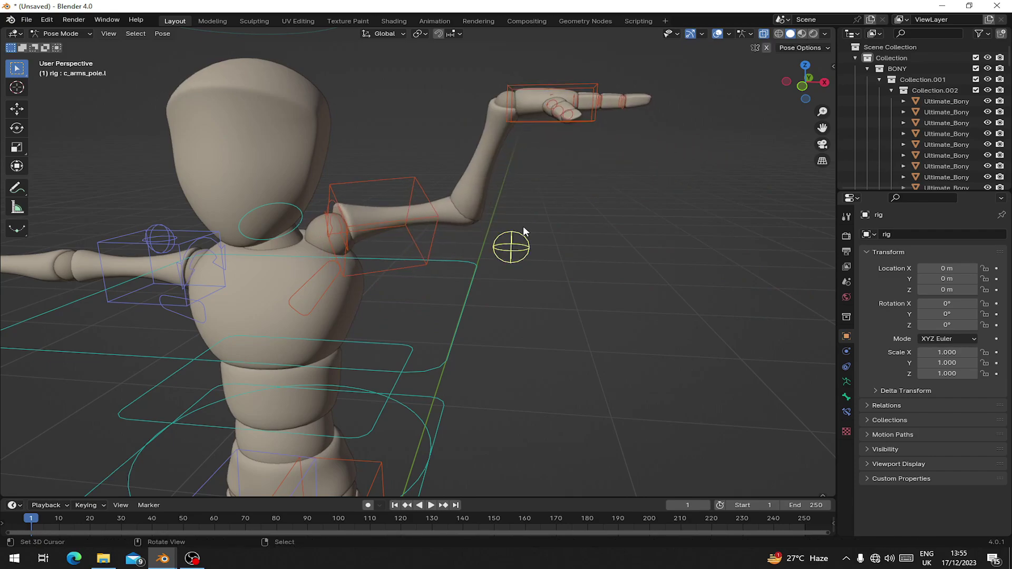
{"action": "key", "text": "g"}
{"action": "left_click", "coordinate": [475, 108]}
Try lifting the left foot's IK controller on the unsaved file's mannequin to check the leg's movement.
{"action": "scroll", "coordinate": [413, 335], "scroll_direction": "down", "scroll_amount": 4}
{"action": "middle_click_drag", "start_coordinate": [448, 435], "coordinate": [459, 291], "text": "shift"}
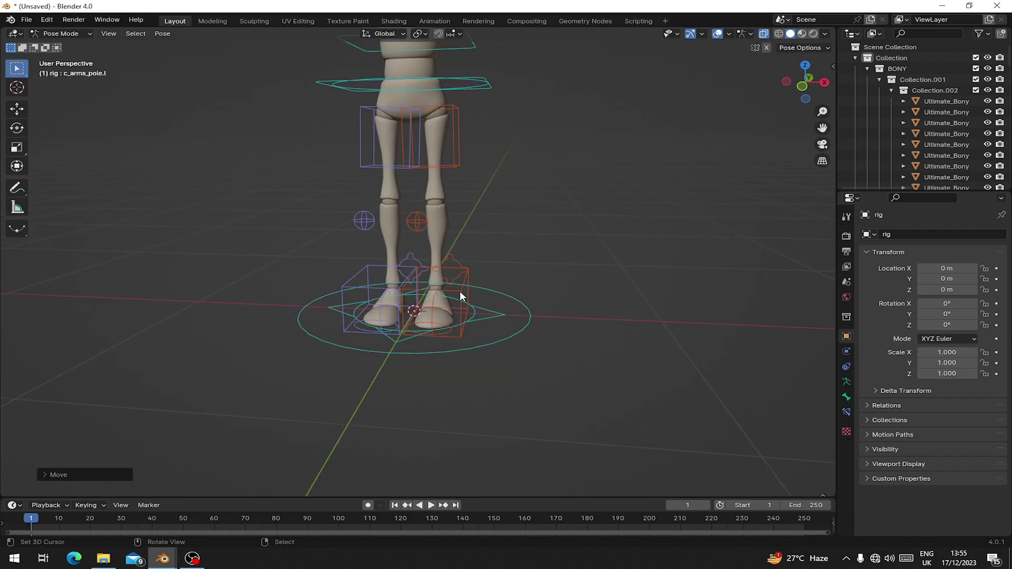
{"action": "left_click", "coordinate": [460, 291]}
{"action": "key", "text": "g"}
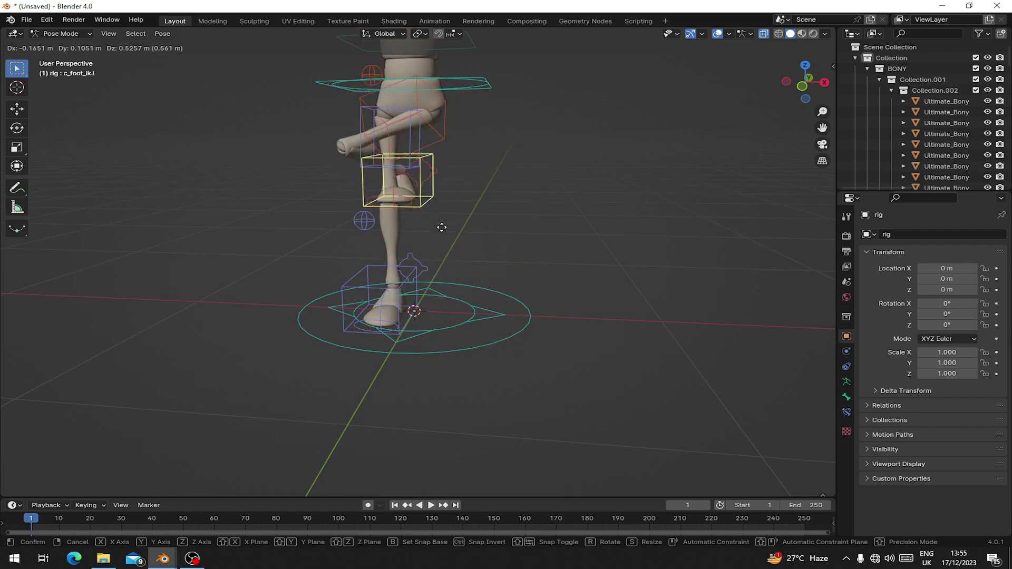
{"action": "left_click", "coordinate": [463, 335]}
Switch back to the Torig.blend window and try moving the left and right foot IK controllers.
{"action": "mouse_move", "coordinate": [165, 559]}
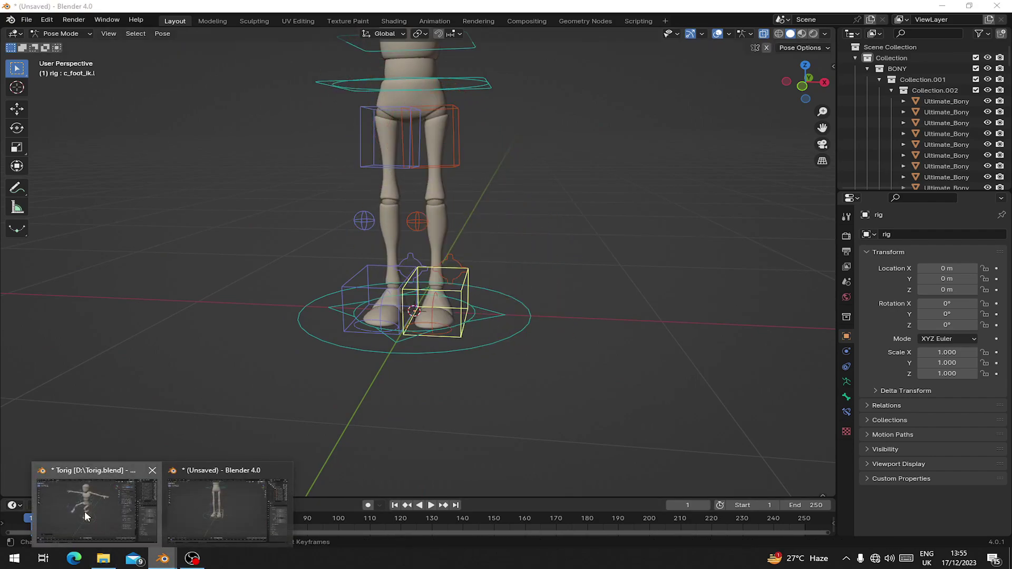
{"action": "left_click", "coordinate": [95, 509]}
{"action": "key", "text": "g"}
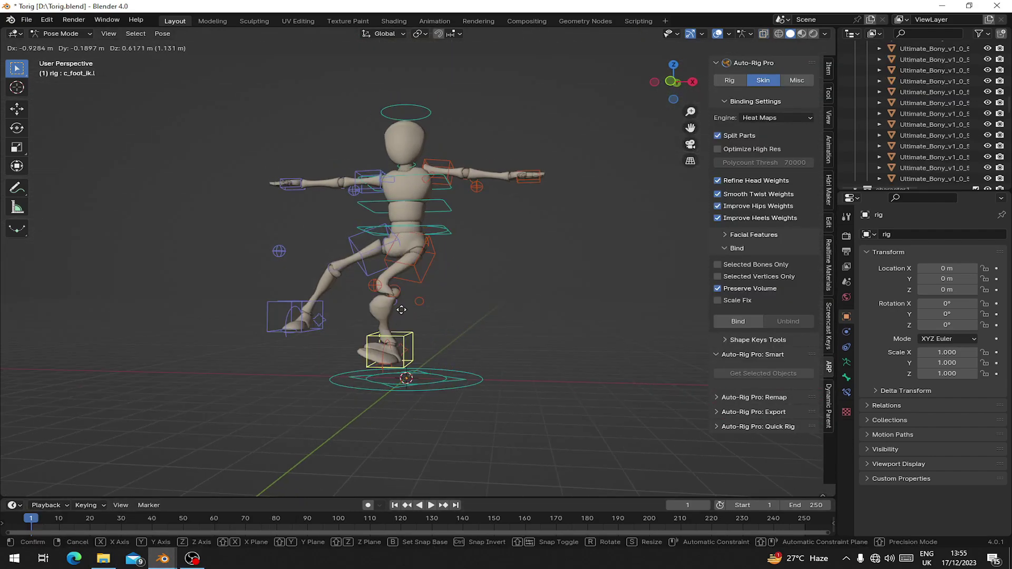
{"action": "right_click", "coordinate": [457, 353]}
{"action": "right_click", "coordinate": [301, 337]}
{"action": "key", "text": "g"}
{"action": "left_click", "coordinate": [299, 338]}
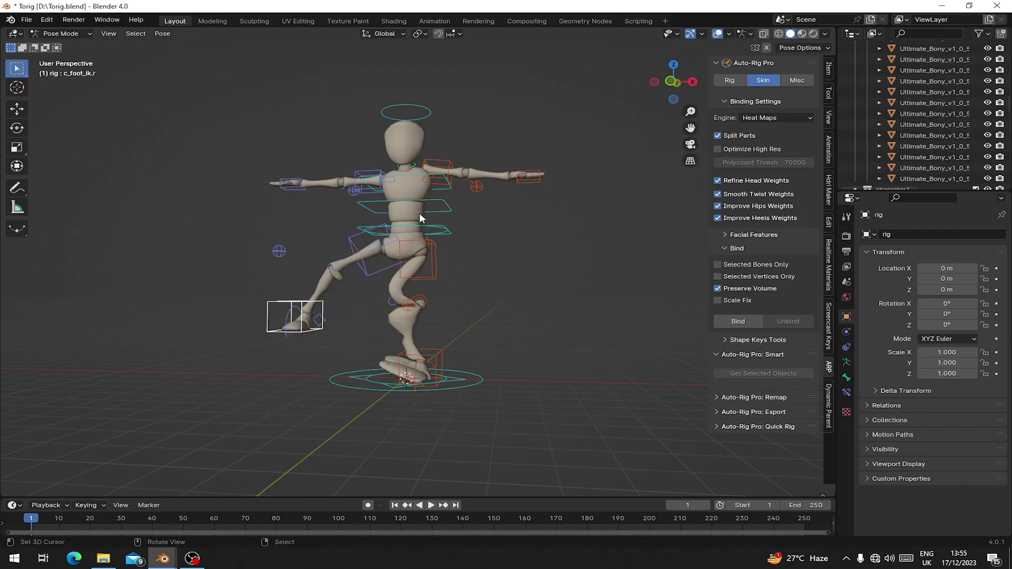
Reopen Torig.blend from the recent files, discarding the unsaved binding and pose changes.
{"action": "left_click", "coordinate": [27, 19]}
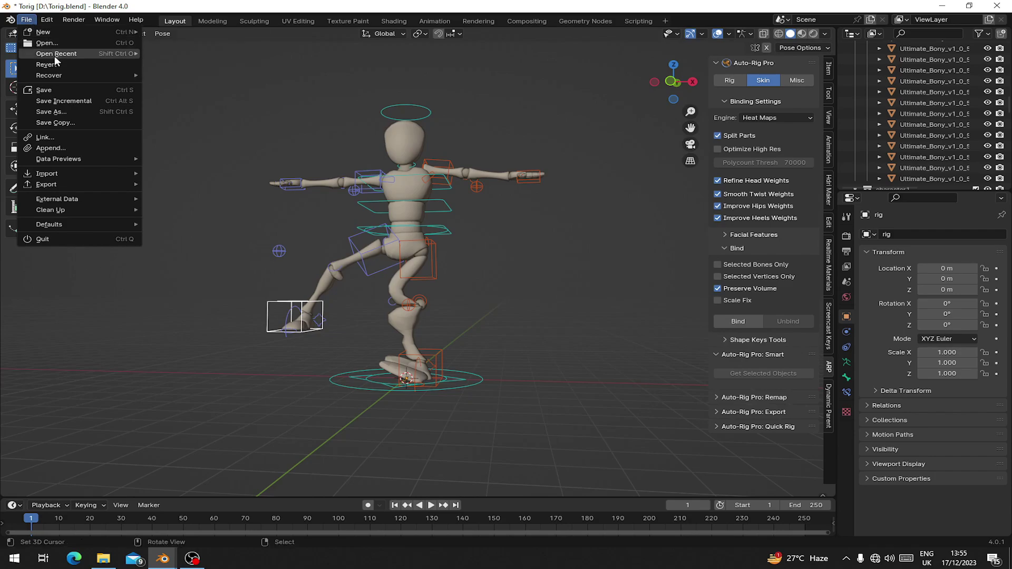
{"action": "mouse_move", "coordinate": [55, 56]}
{"action": "left_click", "coordinate": [205, 53]}
{"action": "left_click", "coordinate": [528, 298]}
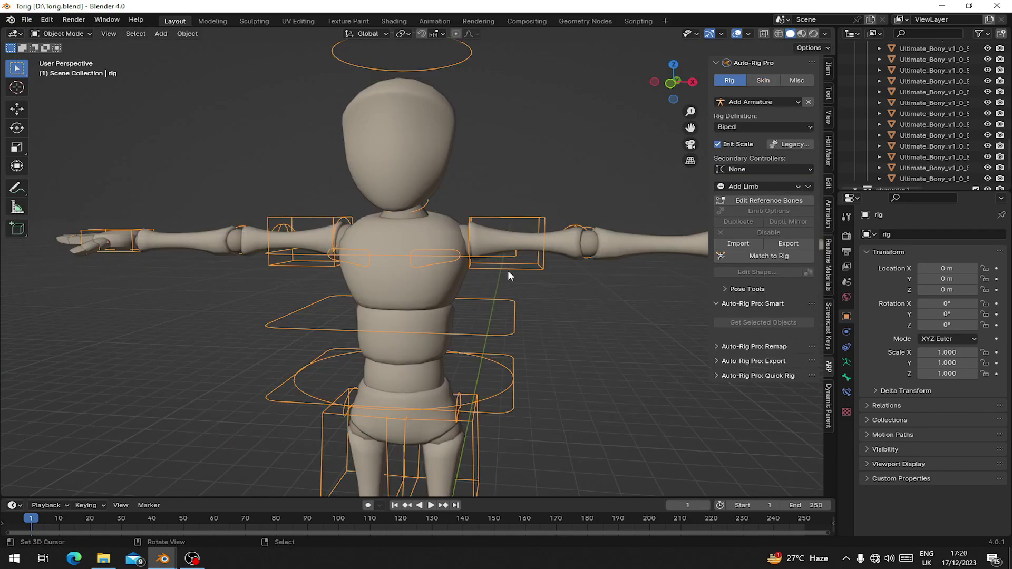
Bring up the rig's armature data with its bone collections and leave only the rig selected.
{"action": "scroll", "coordinate": [508, 270], "scroll_direction": "down", "scroll_amount": 3}
{"action": "key", "text": "a"}
{"action": "scroll", "coordinate": [445, 251], "scroll_direction": "up", "scroll_amount": 3}
{"action": "middle_click_drag", "start_coordinate": [440, 317], "coordinate": [384, 378]}
{"action": "scroll", "coordinate": [443, 286], "scroll_direction": "up", "scroll_amount": 3}
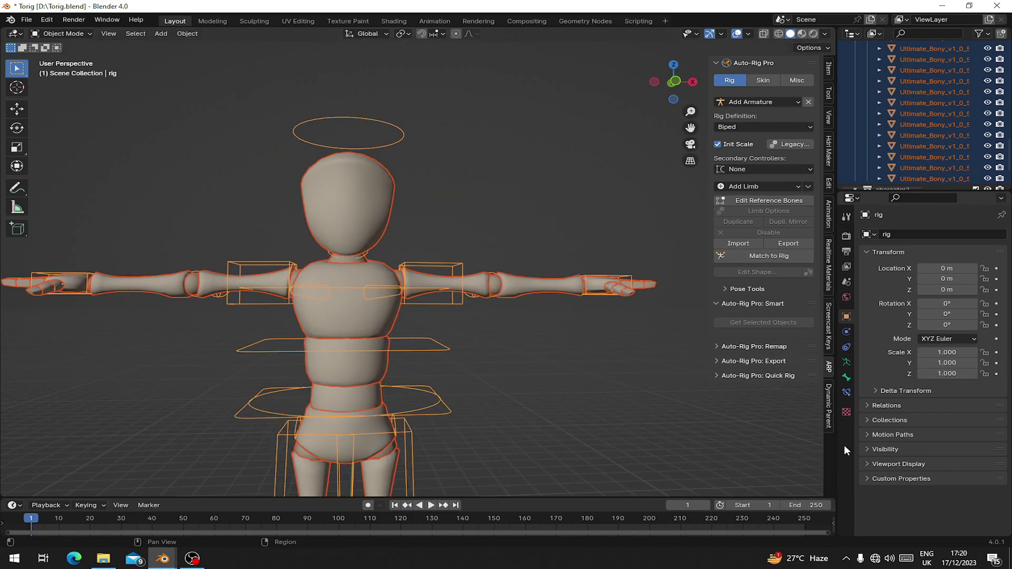
{"action": "left_click", "coordinate": [846, 364]}
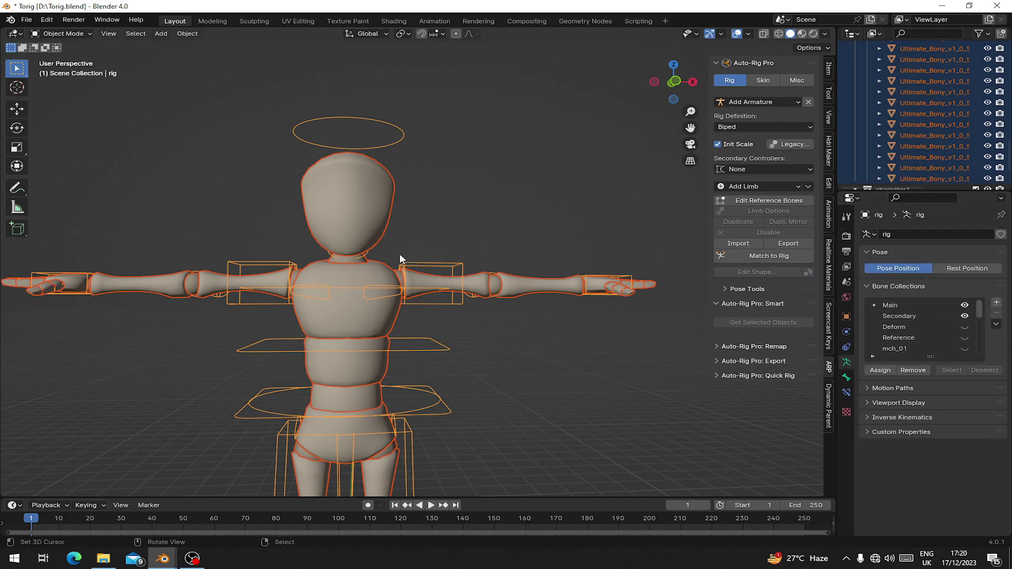
{"action": "left_click", "coordinate": [438, 254]}
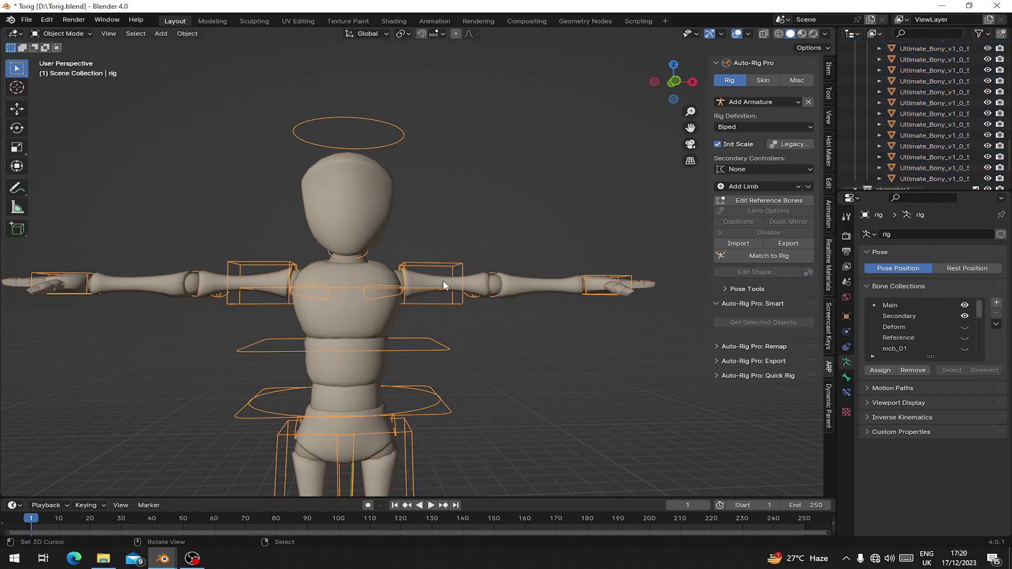
Hide the rig's Main and Secondary bone collections and show the mch_base collection.
{"action": "left_click", "coordinate": [965, 305]}
{"action": "left_click", "coordinate": [965, 316]}
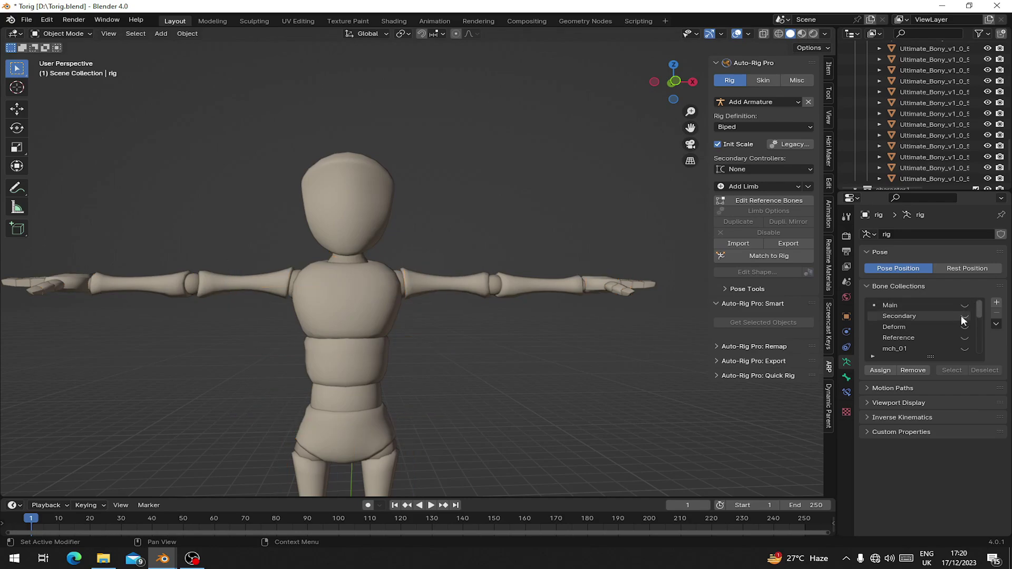
{"action": "scroll", "coordinate": [959, 316], "scroll_direction": "down", "scroll_amount": 4}
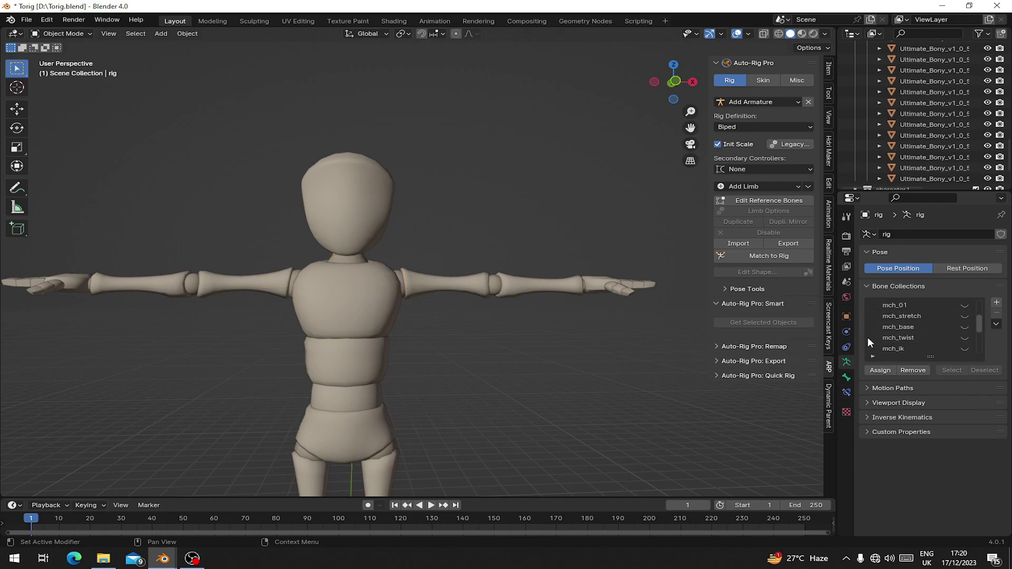
{"action": "left_click", "coordinate": [964, 328]}
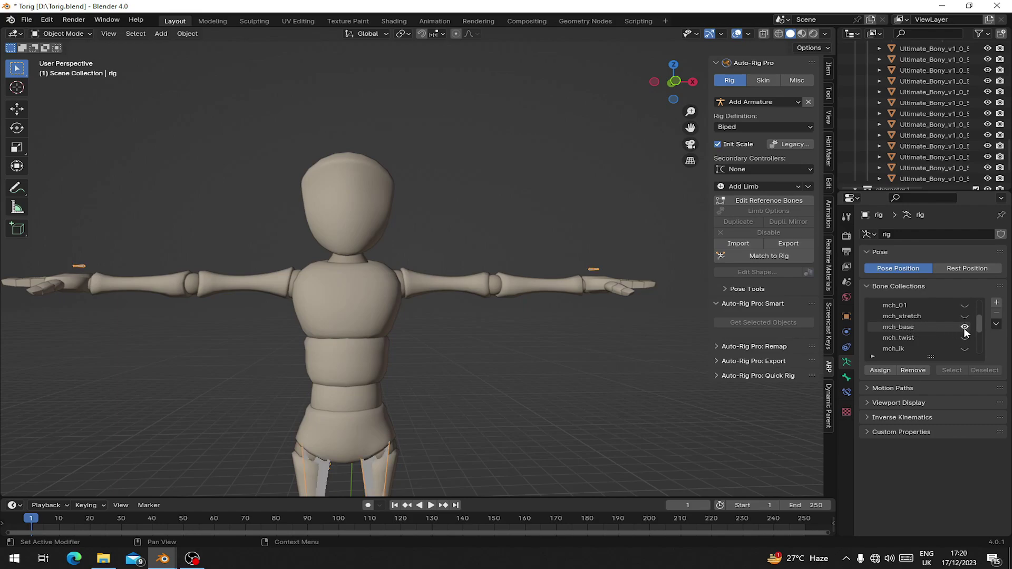
Turn on X-ray and examine how the mch_base bones sit inside the left upper arm, elbow and forearm meshes.
{"action": "left_click", "coordinate": [762, 35]}
{"action": "scroll", "coordinate": [328, 311], "scroll_direction": "up", "scroll_amount": 6}
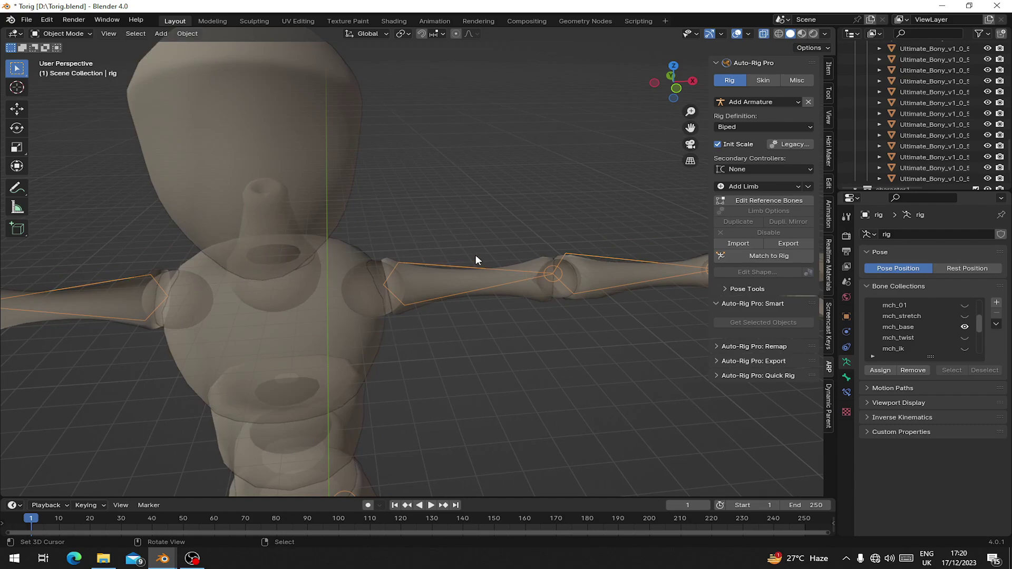
{"action": "scroll", "coordinate": [577, 270], "scroll_direction": "down", "scroll_amount": 8}
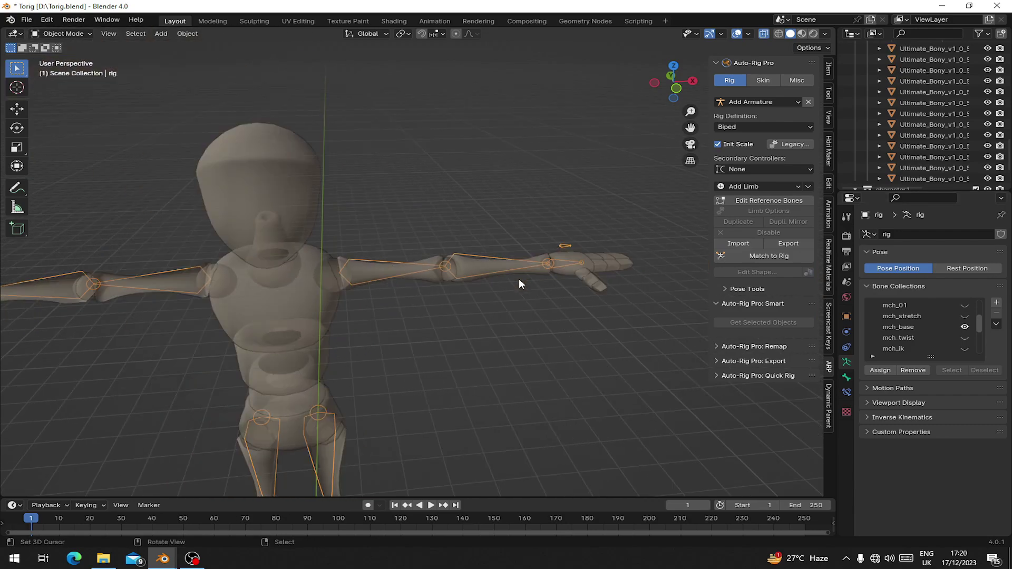
{"action": "scroll", "coordinate": [560, 326], "scroll_direction": "up", "scroll_amount": 10}
{"action": "scroll", "coordinate": [557, 336], "scroll_direction": "down", "scroll_amount": 3}
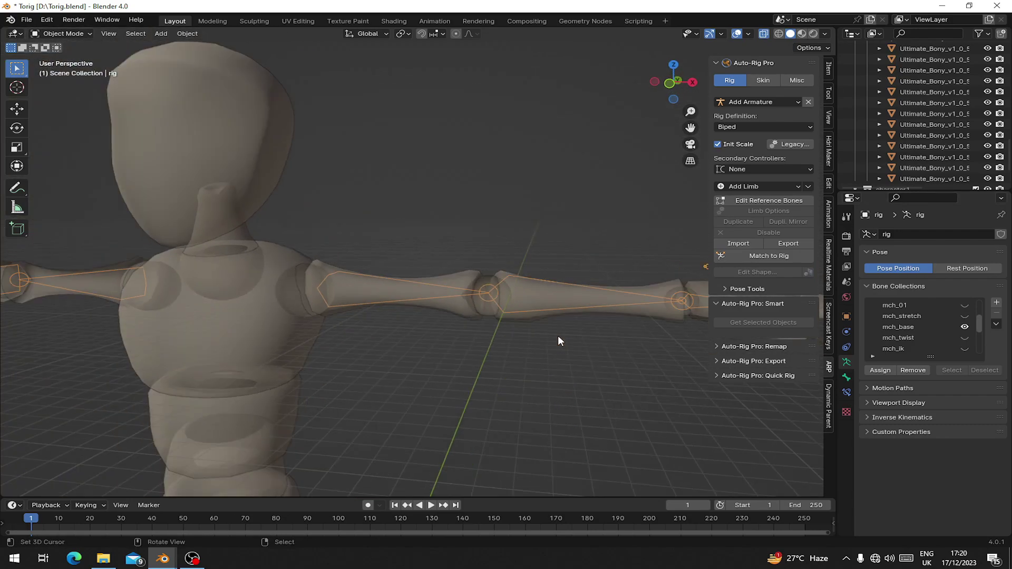
{"action": "middle_click_drag", "start_coordinate": [512, 315], "coordinate": [417, 316], "text": "shift"}
{"action": "middle_click_drag", "start_coordinate": [418, 315], "coordinate": [338, 308]}
{"action": "scroll", "coordinate": [337, 308], "scroll_direction": "up", "scroll_amount": 3}
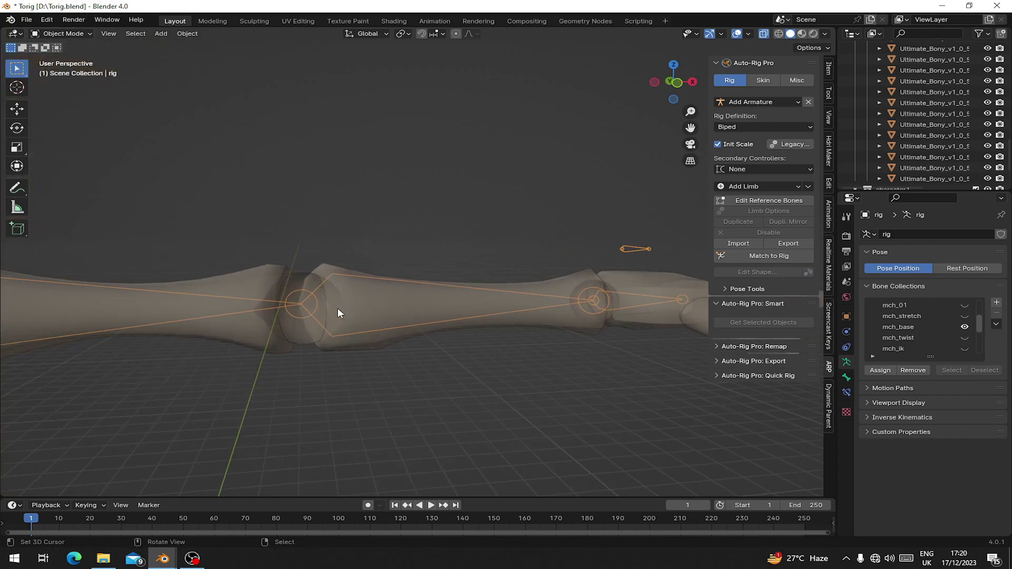
Select the left forearm mesh and the elbow ball mesh, adding the rig last as the active object.
{"action": "left_click", "coordinate": [354, 358]}
{"action": "left_click", "coordinate": [361, 344]}
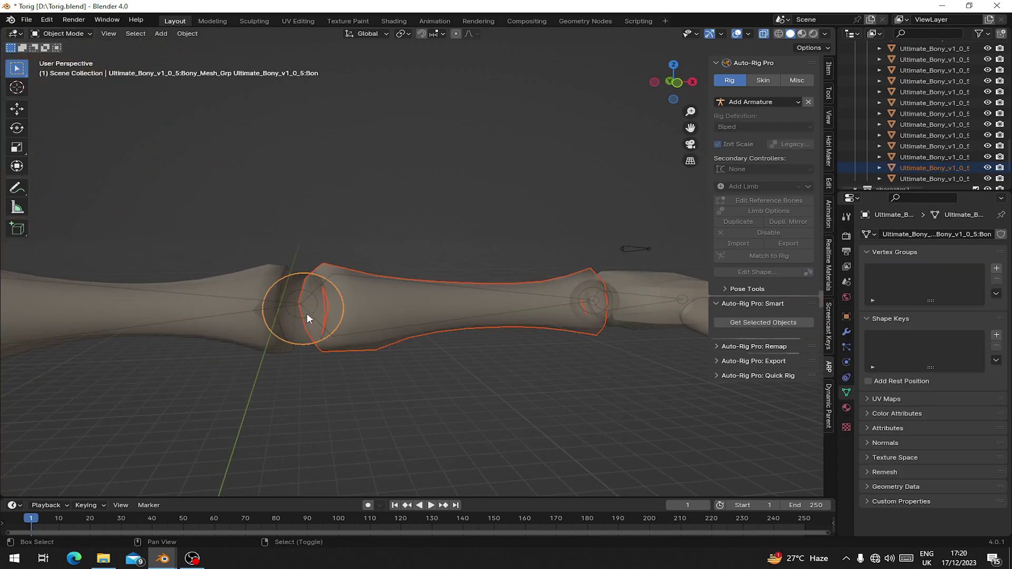
{"action": "left_click", "coordinate": [628, 245], "text": "shift"}
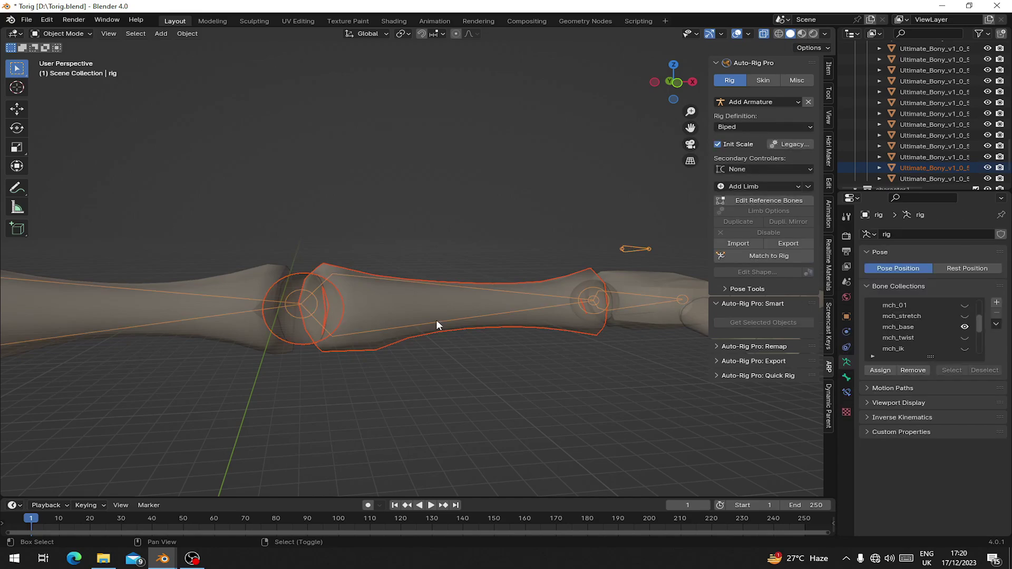
Turn off Lock Object Modes, switch the rig to Pose Mode and select the left forearm bone (forearm.l).
{"action": "left_click", "coordinate": [46, 20]}
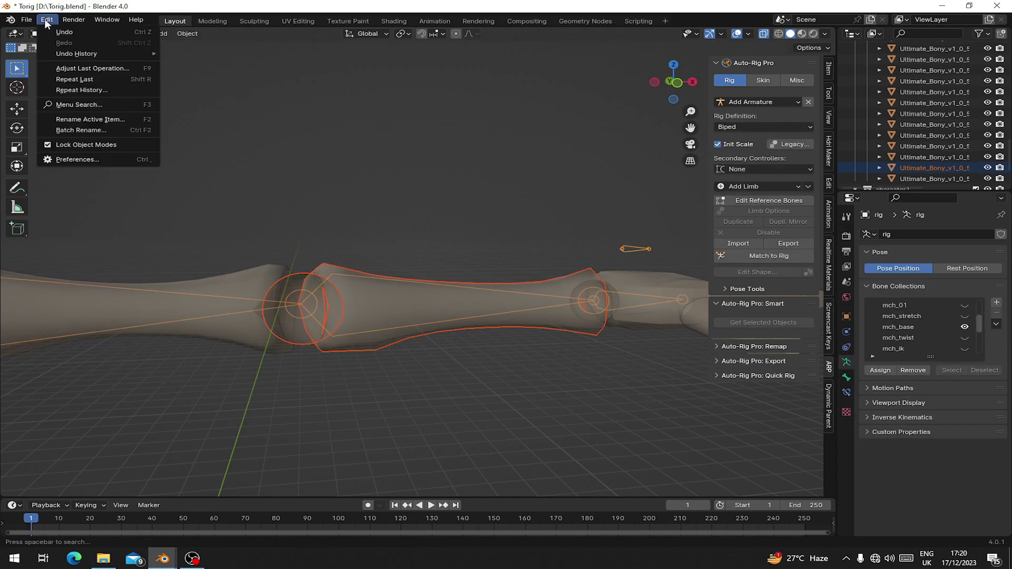
{"action": "left_click", "coordinate": [71, 144]}
{"action": "left_click", "coordinate": [71, 35]}
{"action": "left_click", "coordinate": [81, 67]}
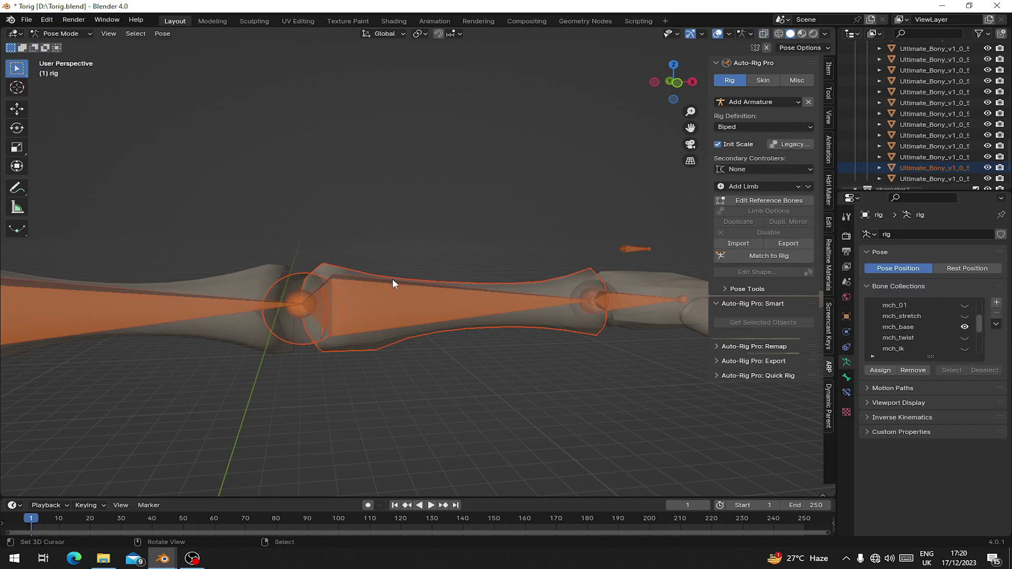
{"action": "scroll", "coordinate": [418, 293], "scroll_direction": "down", "scroll_amount": 2}
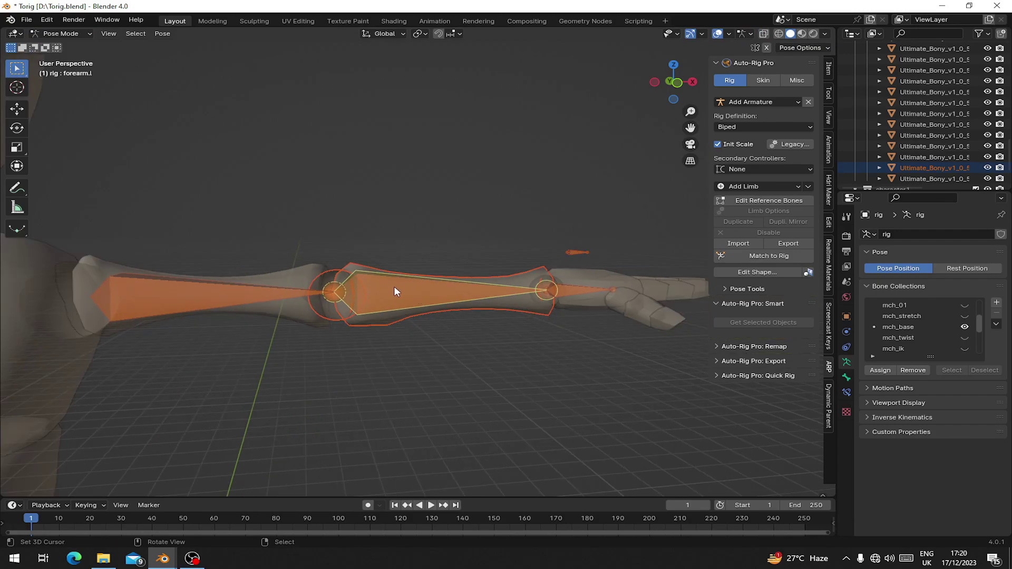
{"action": "scroll", "coordinate": [427, 310], "scroll_direction": "down", "scroll_amount": 1}
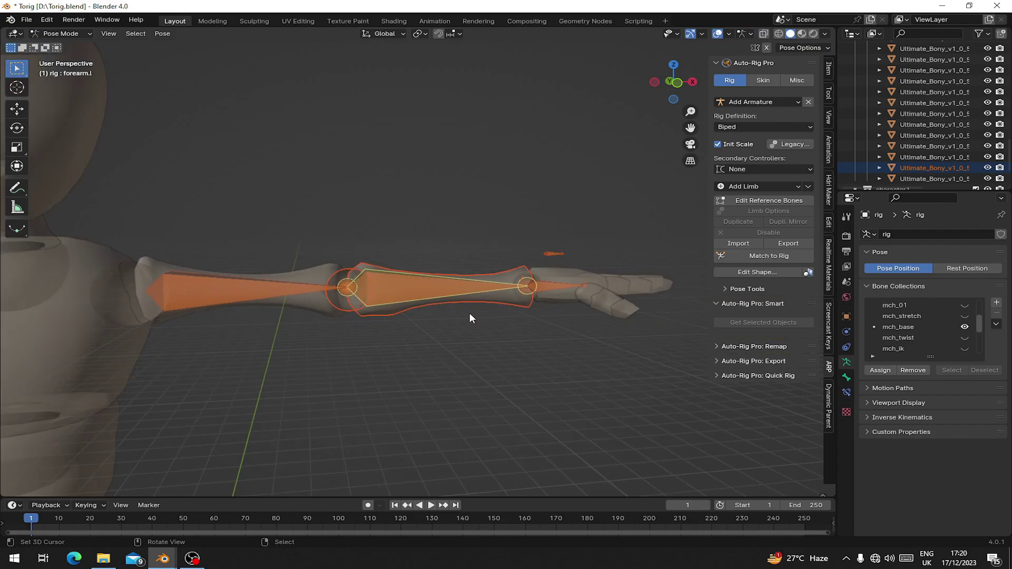
Parent the selected left forearm and elbow ball meshes to the forearm.l bone with the Bone option.
{"action": "key", "text": "ctrl+p"}
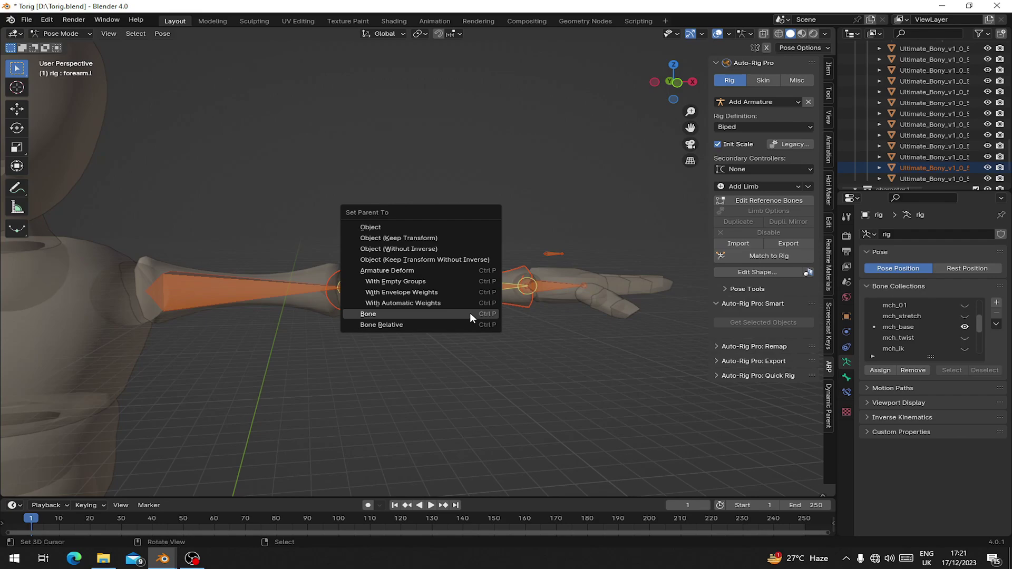
{"action": "left_click", "coordinate": [469, 314]}
Parent the left upper arm and shoulder ball meshes to the arm.l bone with the Bone option.
{"action": "middle_click_drag", "start_coordinate": [272, 235], "coordinate": [358, 271], "text": "shift"}
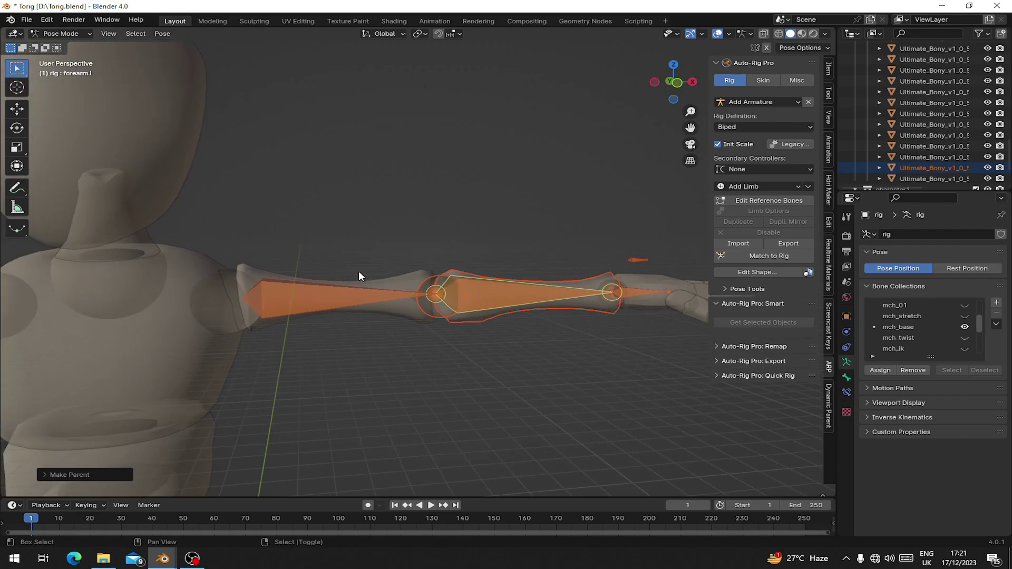
{"action": "key", "text": "ctrl+Tab"}
{"action": "left_click", "coordinate": [226, 269]}
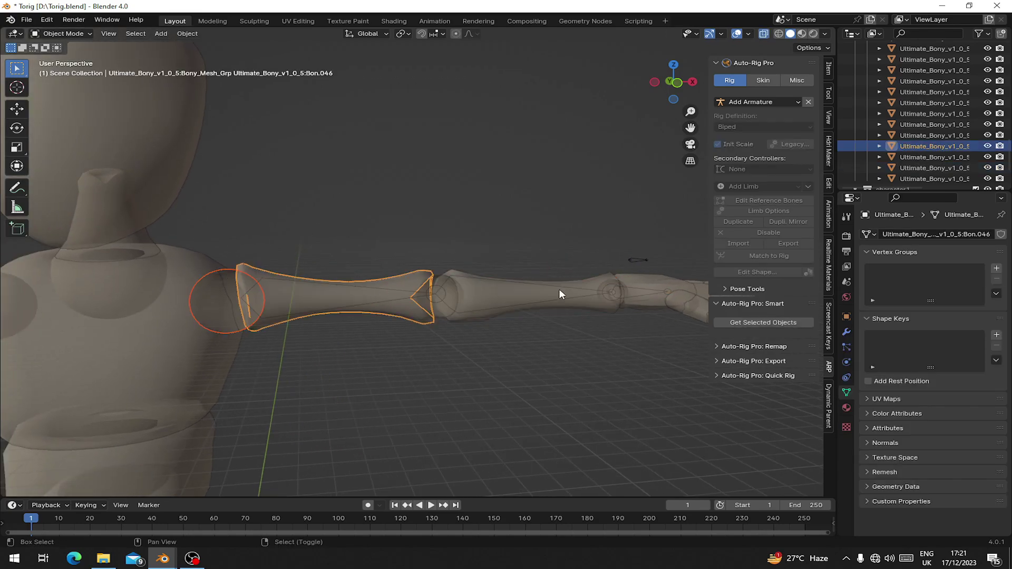
{"action": "left_click", "coordinate": [639, 259]}
{"action": "key", "text": "ctrl+Tab"}
{"action": "left_click", "coordinate": [372, 300]}
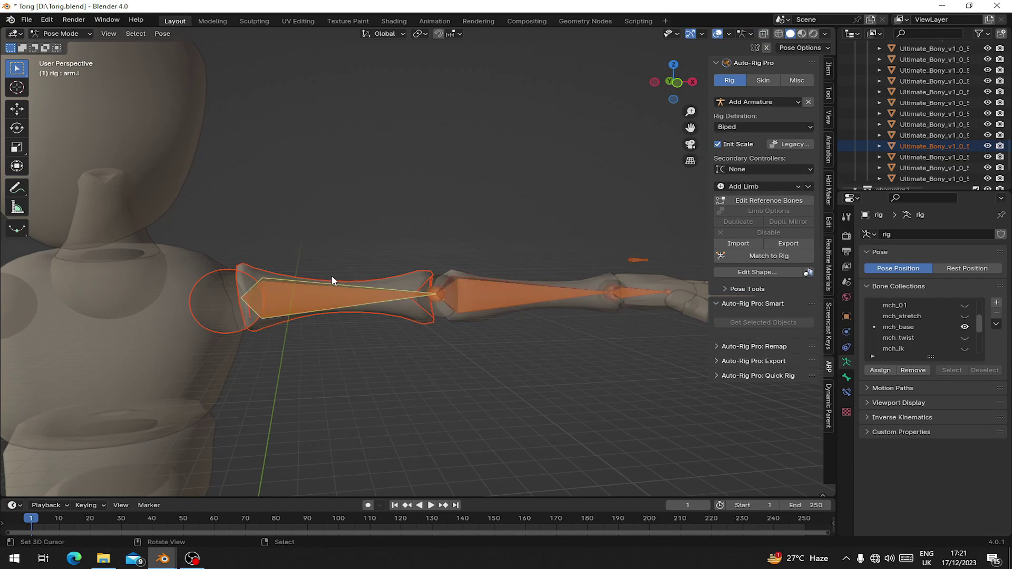
{"action": "key", "text": "ctrl+p"}
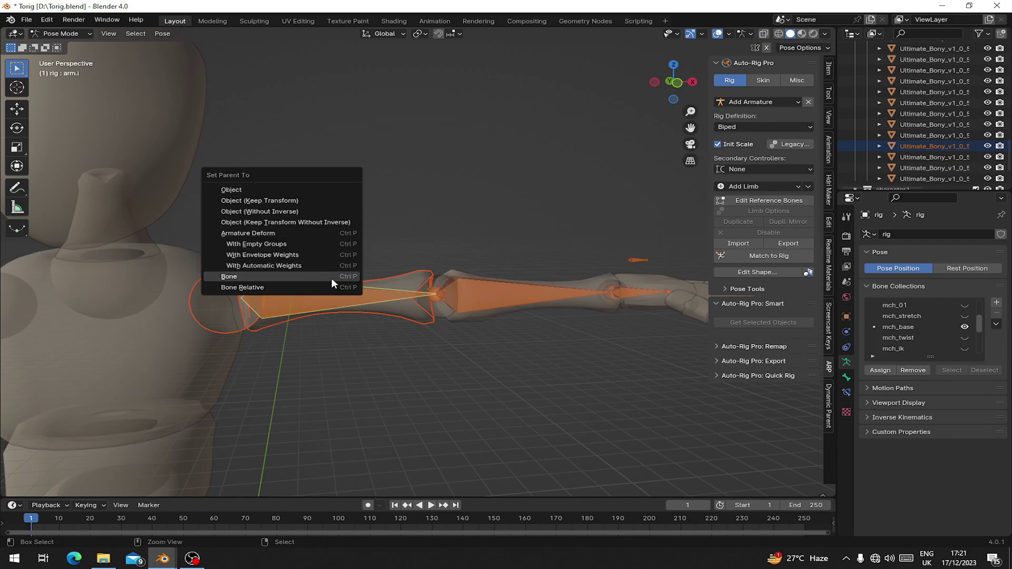
{"action": "left_click", "coordinate": [331, 277]}
Parent the left palm and wrist ball meshes to the hand.l bone with the Bone option.
{"action": "scroll", "coordinate": [341, 289], "scroll_direction": "down", "scroll_amount": 5}
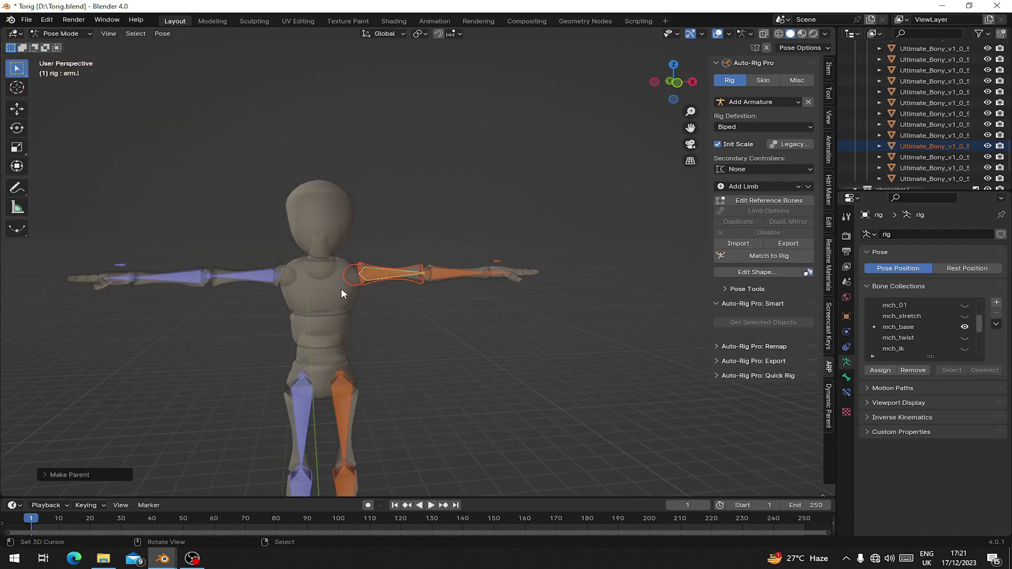
{"action": "middle_click_drag", "start_coordinate": [341, 289], "coordinate": [308, 306], "text": "shift"}
{"action": "scroll", "coordinate": [295, 293], "scroll_direction": "up", "scroll_amount": 6}
{"action": "right_click", "coordinate": [210, 276]}
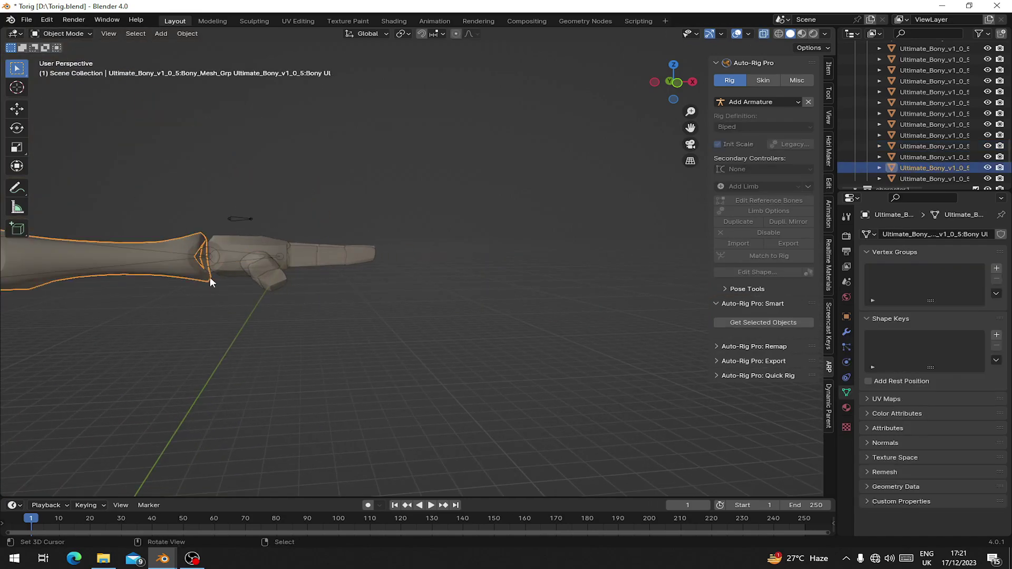
{"action": "scroll", "coordinate": [246, 287], "scroll_direction": "up", "scroll_amount": 4}
{"action": "middle_click_drag", "start_coordinate": [210, 277], "coordinate": [541, 315]}
{"action": "left_click", "coordinate": [311, 268]}
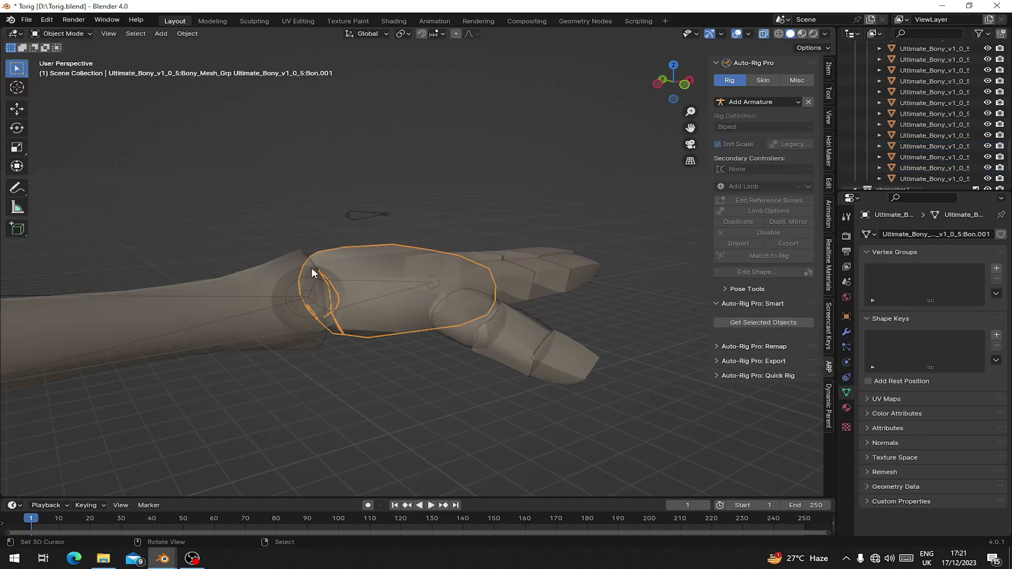
{"action": "left_click", "coordinate": [312, 263]}
{"action": "left_click", "coordinate": [313, 265]}
{"action": "left_click", "coordinate": [341, 268]}
{"action": "key", "text": "ctrl+Tab"}
{"action": "key", "text": "ctrl+p"}
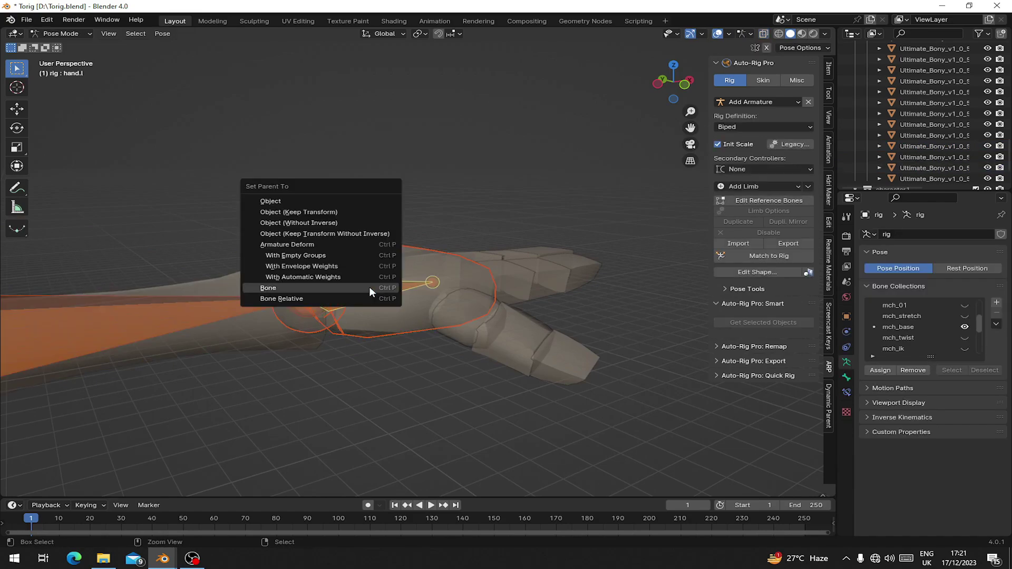
{"action": "left_click", "coordinate": [369, 287]}
Parent the left thigh and hip ball meshes to the thigh.l bone with the Bone option.
{"action": "scroll", "coordinate": [362, 300], "scroll_direction": "down", "scroll_amount": 3}
{"action": "middle_click_drag", "start_coordinate": [361, 299], "coordinate": [486, 202], "text": "shift"}
{"action": "middle_click_drag", "start_coordinate": [454, 296], "coordinate": [364, 293]}
{"action": "middle_click_drag", "start_coordinate": [364, 292], "coordinate": [462, 238], "text": "shift"}
{"action": "scroll", "coordinate": [462, 238], "scroll_direction": "up", "scroll_amount": 2}
{"action": "middle_click_drag", "start_coordinate": [404, 208], "coordinate": [390, 169]}
{"action": "right_click", "coordinate": [386, 159]}
{"action": "key", "text": "ctrl+Tab"}
{"action": "left_click", "coordinate": [394, 159]}
{"action": "left_click", "coordinate": [394, 199], "text": "shift"}
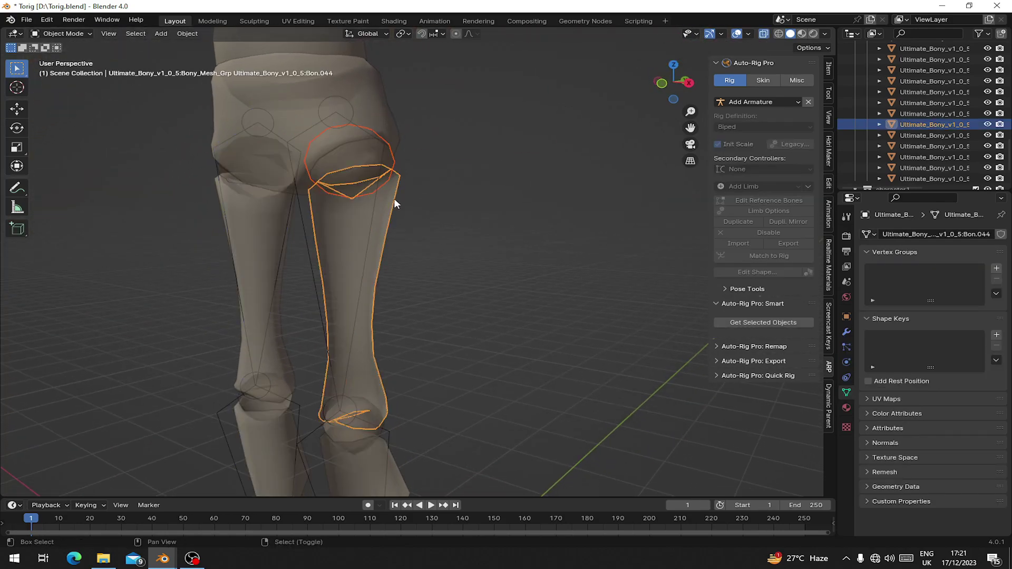
{"action": "right_click", "coordinate": [307, 245], "text": "shift"}
{"action": "right_click", "coordinate": [305, 242]}
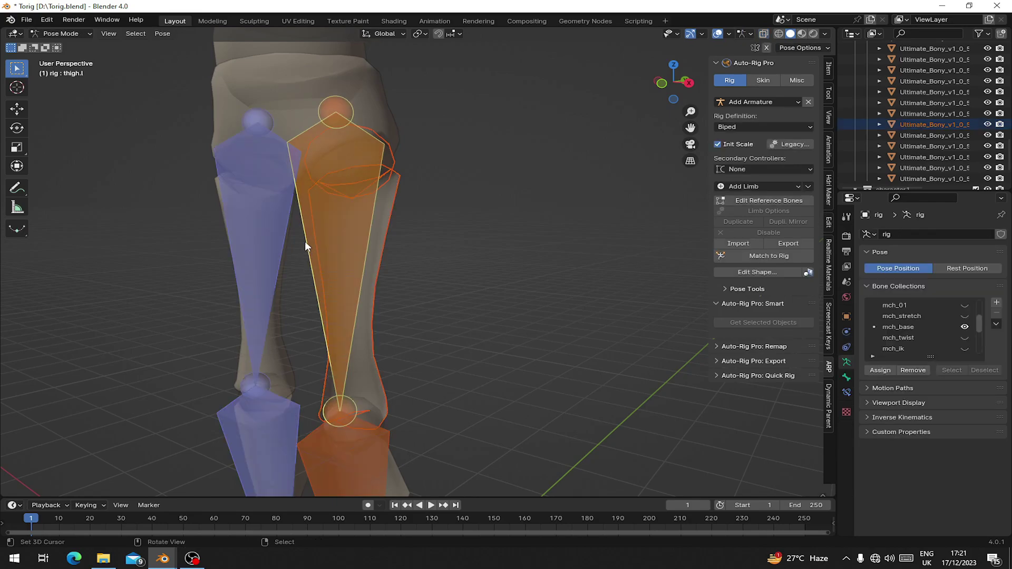
{"action": "key", "text": "ctrl+p"}
{"action": "left_click", "coordinate": [305, 241]}
Parent the left knee ball and shin meshes to the leg.l bone with the Bone option.
{"action": "scroll", "coordinate": [289, 223], "scroll_direction": "down", "scroll_amount": 5, "text": "shift"}
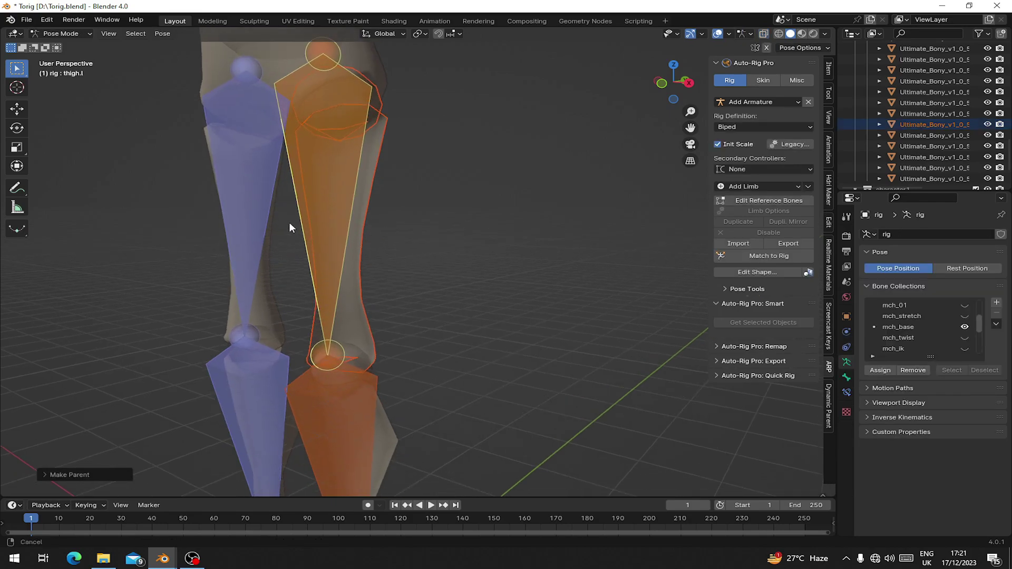
{"action": "middle_click_drag", "start_coordinate": [354, 217], "coordinate": [398, 232]}
{"action": "scroll", "coordinate": [399, 232], "scroll_direction": "up", "scroll_amount": 1}
{"action": "right_click", "coordinate": [356, 210]}
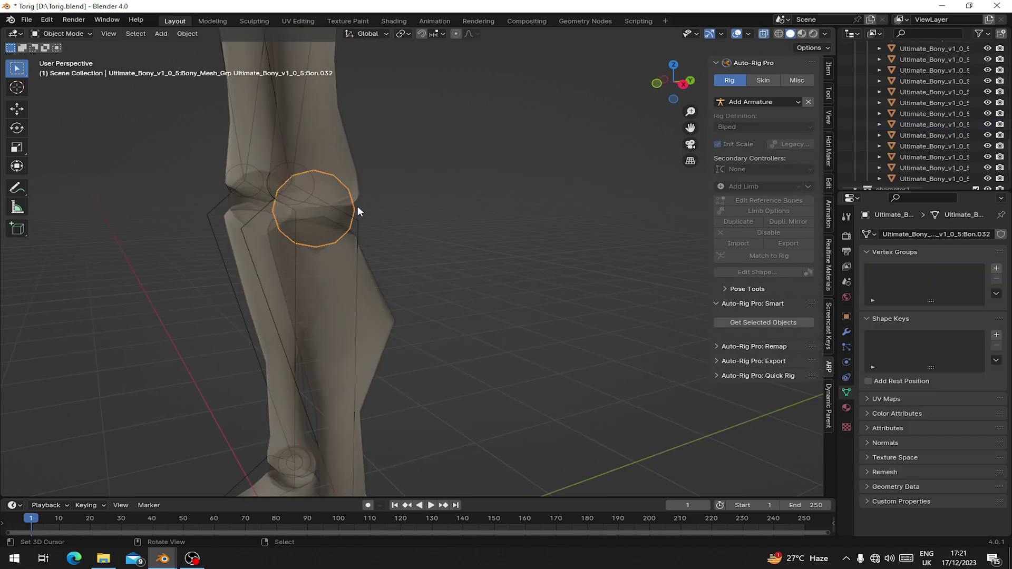
{"action": "scroll", "coordinate": [357, 207], "scroll_direction": "down", "scroll_amount": 3}
{"action": "right_click", "coordinate": [417, 308], "text": "shift"}
{"action": "right_click", "coordinate": [396, 260], "text": "shift"}
{"action": "right_click", "coordinate": [398, 261]}
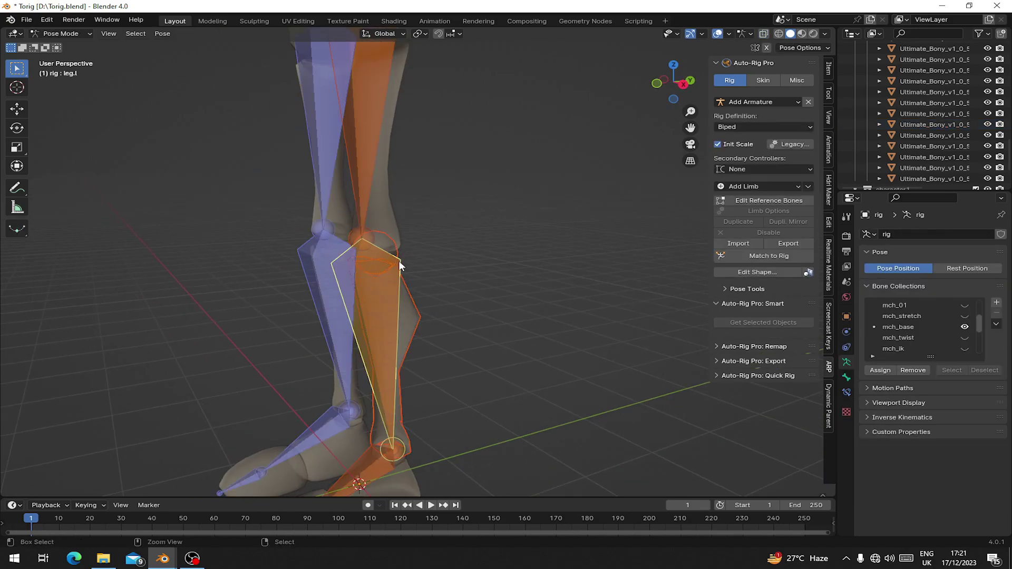
{"action": "key", "text": "ctrl+p"}
{"action": "left_click", "coordinate": [399, 260]}
Parent the left ankle ball and rear foot meshes to the foot.l bone.
{"action": "scroll", "coordinate": [413, 453], "scroll_direction": "up", "scroll_amount": 4}
{"action": "middle_click_drag", "start_coordinate": [412, 453], "coordinate": [415, 302], "text": "shift"}
{"action": "right_click", "coordinate": [416, 302]}
{"action": "right_click", "coordinate": [280, 290], "text": "shift"}
{"action": "right_click", "coordinate": [280, 290]}
{"action": "middle_click_drag", "start_coordinate": [280, 290], "coordinate": [304, 307]}
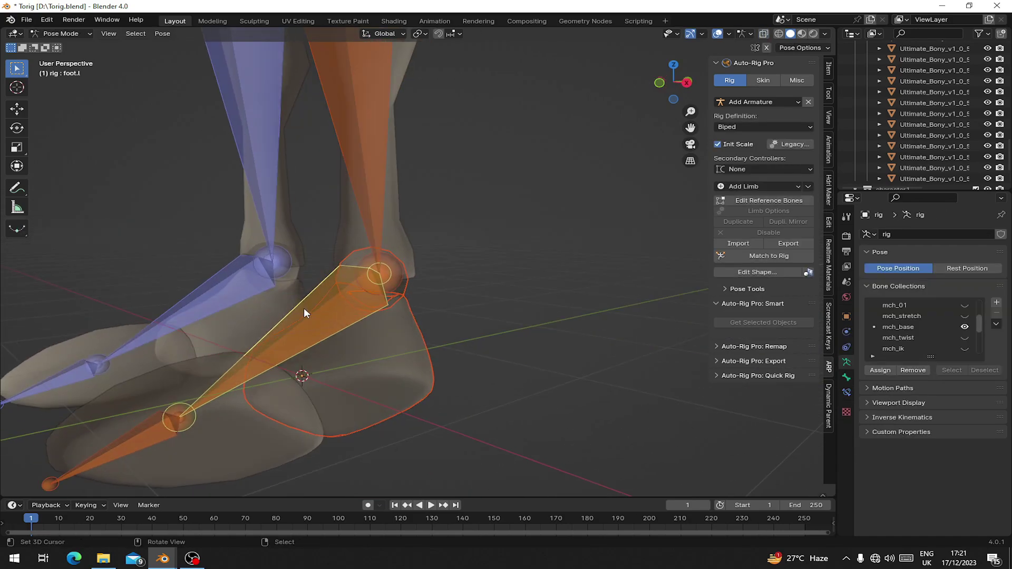
Parent the left front foot mesh to the toes_01.l bone with the Bone option.
{"action": "left_click", "coordinate": [53, 480]}
{"action": "key", "text": "ctrl+Tab"}
{"action": "left_click", "coordinate": [51, 483]}
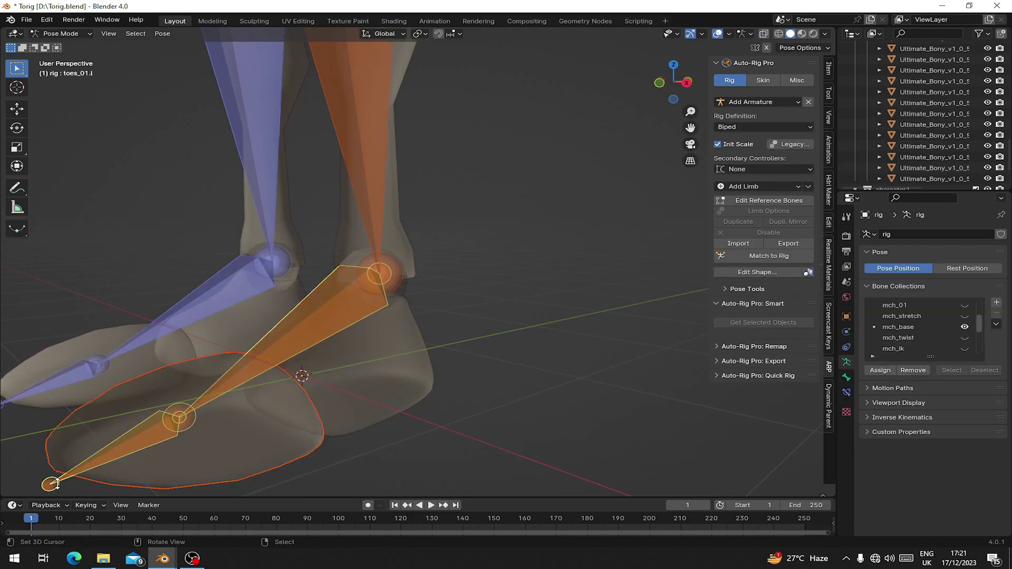
{"action": "key", "text": "ctrl+p"}
{"action": "left_click", "coordinate": [57, 484]}
Hide the mch_base bone collection and show the Main and Secondary collections.
{"action": "scroll", "coordinate": [195, 322], "scroll_direction": "down", "scroll_amount": 5}
{"action": "middle_click_drag", "start_coordinate": [227, 264], "coordinate": [305, 267]}
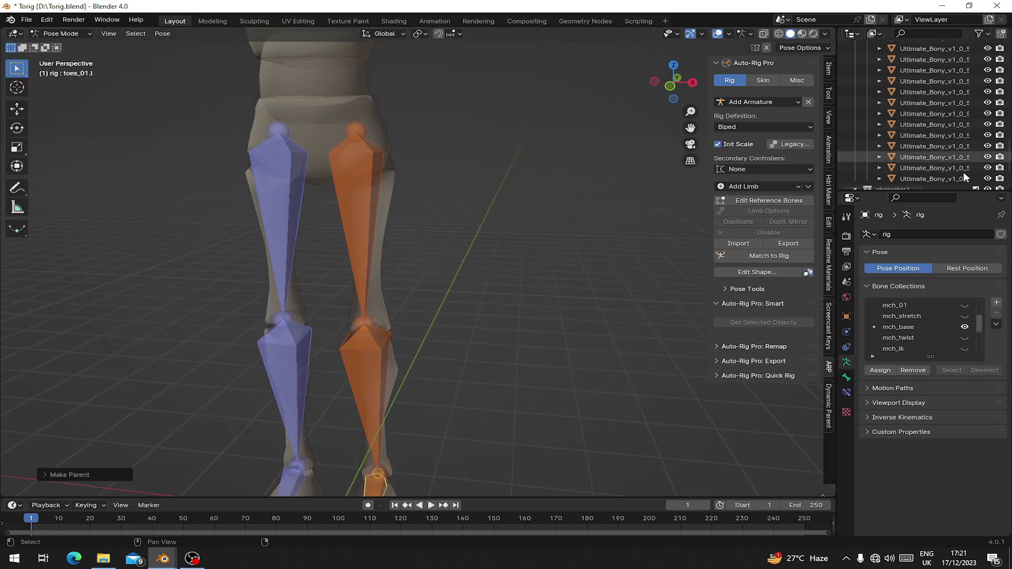
{"action": "left_click", "coordinate": [965, 327]}
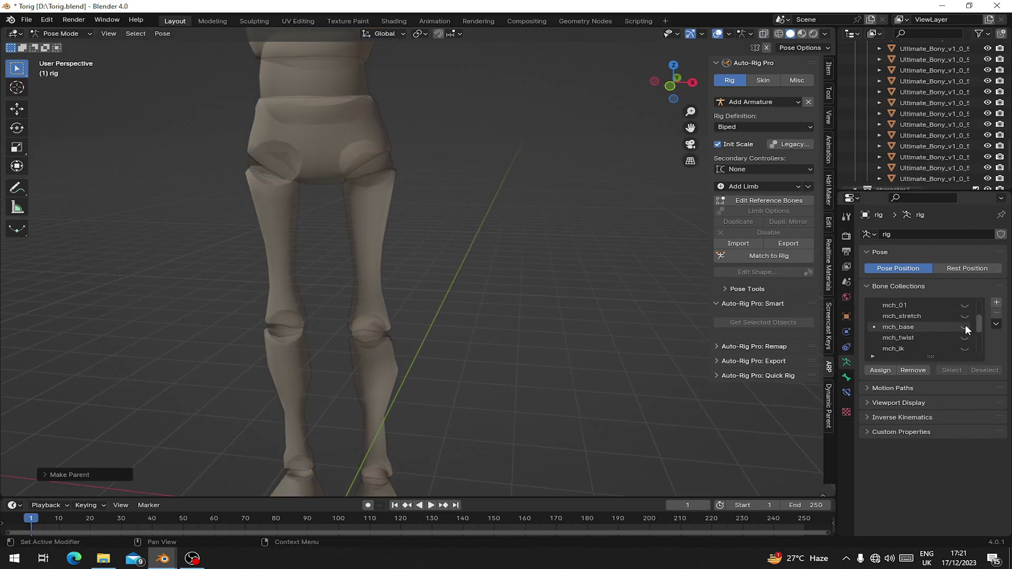
{"action": "scroll", "coordinate": [965, 325], "scroll_direction": "up", "scroll_amount": 4}
{"action": "left_click", "coordinate": [965, 306]}
{"action": "left_click", "coordinate": [965, 316]}
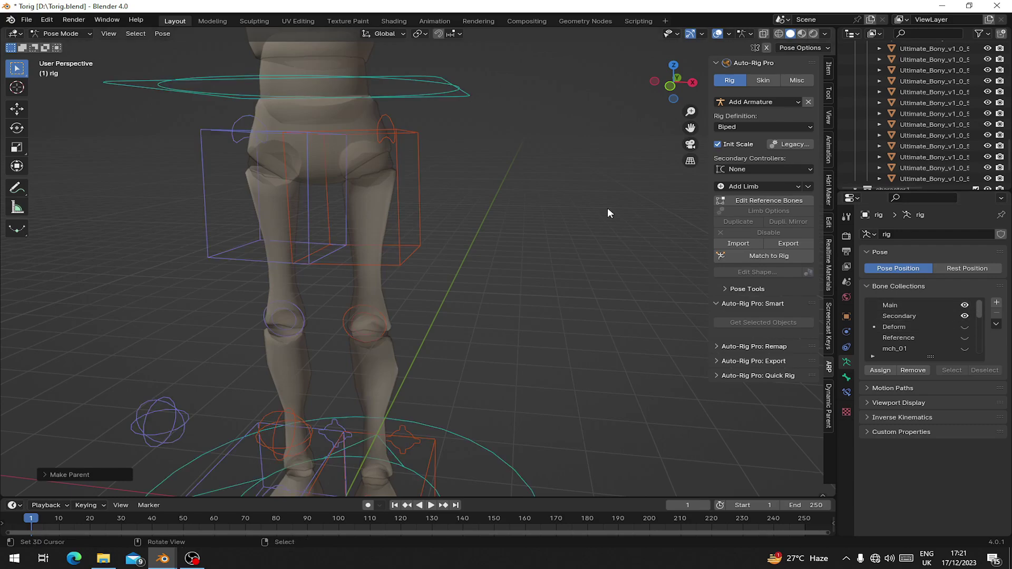
Test-move the left hand IK controller (c_hand_ik.l) from the front and from above, cancelling each move.
{"action": "scroll", "coordinate": [472, 254], "scroll_direction": "down", "scroll_amount": 5}
{"action": "mouse_move", "coordinate": [473, 254]}
{"action": "middle_mouse_down"}
{"action": "mouse_move", "coordinate": [494, 293]}
{"action": "mouse_move", "coordinate": [461, 254]}
{"action": "middle_mouse_up"}
{"action": "left_click", "coordinate": [477, 273]}
{"action": "scroll", "coordinate": [475, 277], "scroll_direction": "up", "scroll_amount": 4}
{"action": "key", "text": "g"}
{"action": "right_click", "coordinate": [401, 266]}
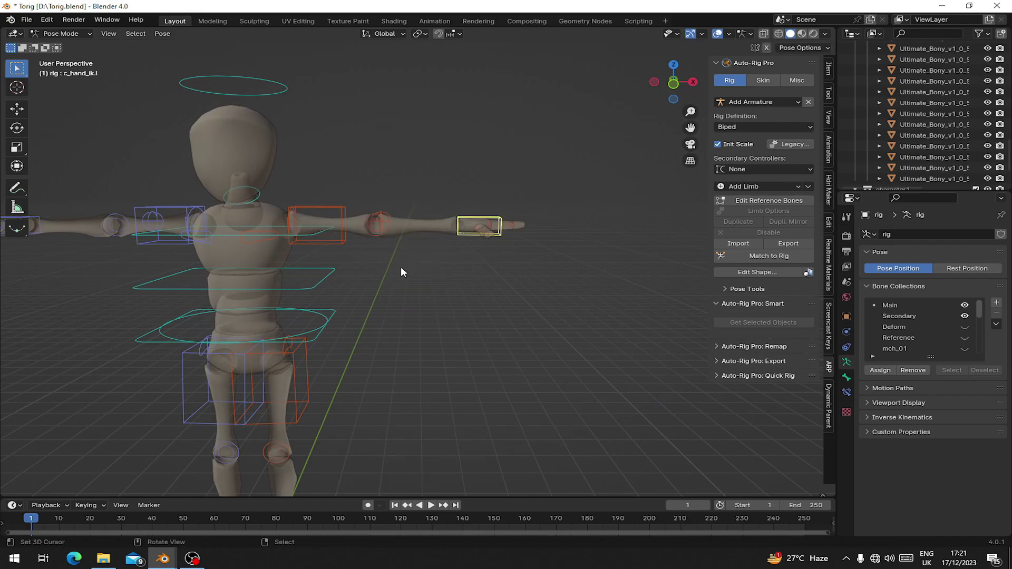
{"action": "middle_click_drag", "start_coordinate": [485, 295], "coordinate": [495, 369]}
{"action": "key", "text": "g"}
{"action": "right_click", "coordinate": [387, 369]}
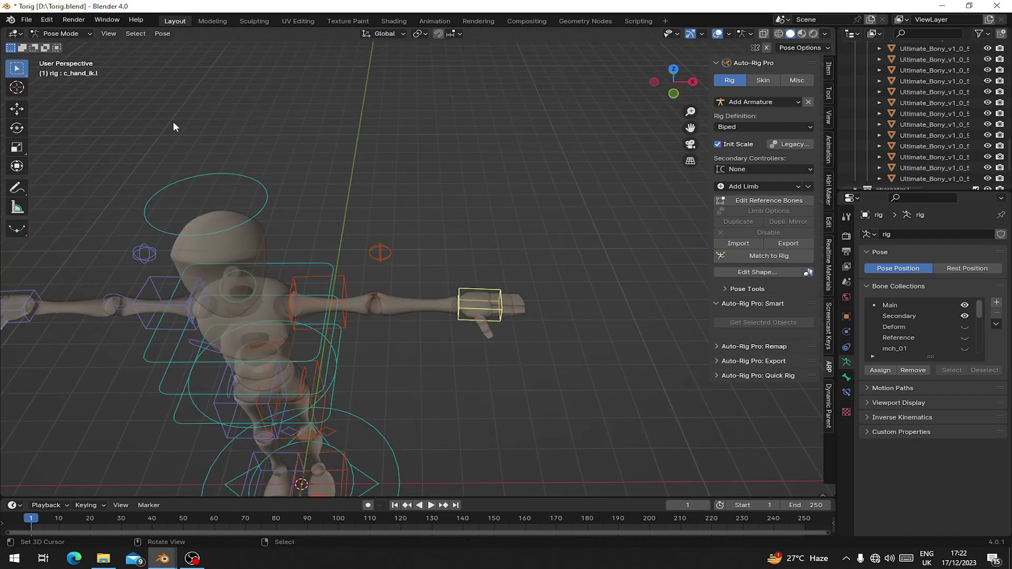
Turn off X-ray in Object Mode and return the rig to Pose Mode.
{"action": "left_click", "coordinate": [62, 34]}
{"action": "left_click", "coordinate": [64, 45]}
{"action": "left_click", "coordinate": [764, 32]}
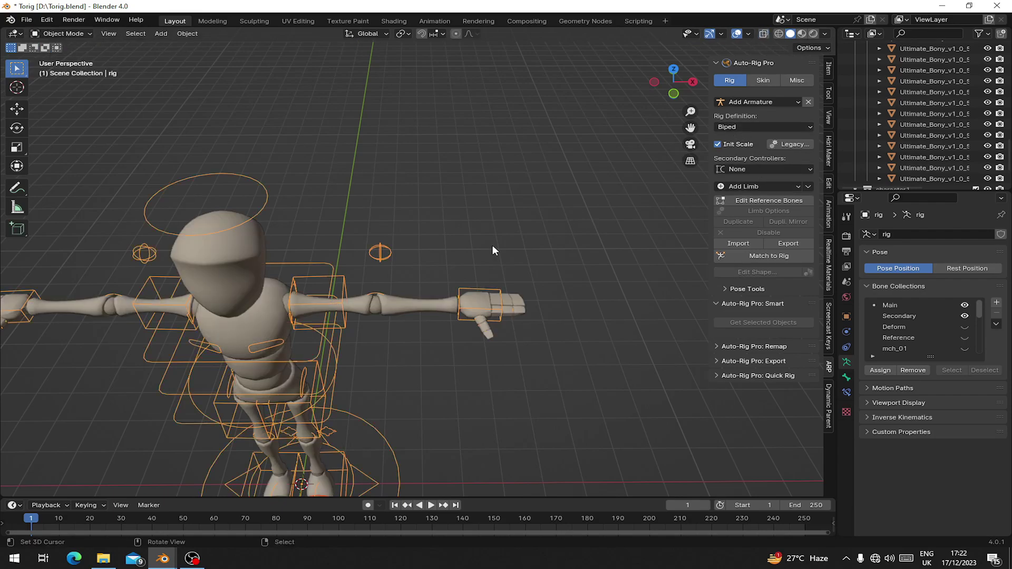
{"action": "left_click", "coordinate": [62, 34]}
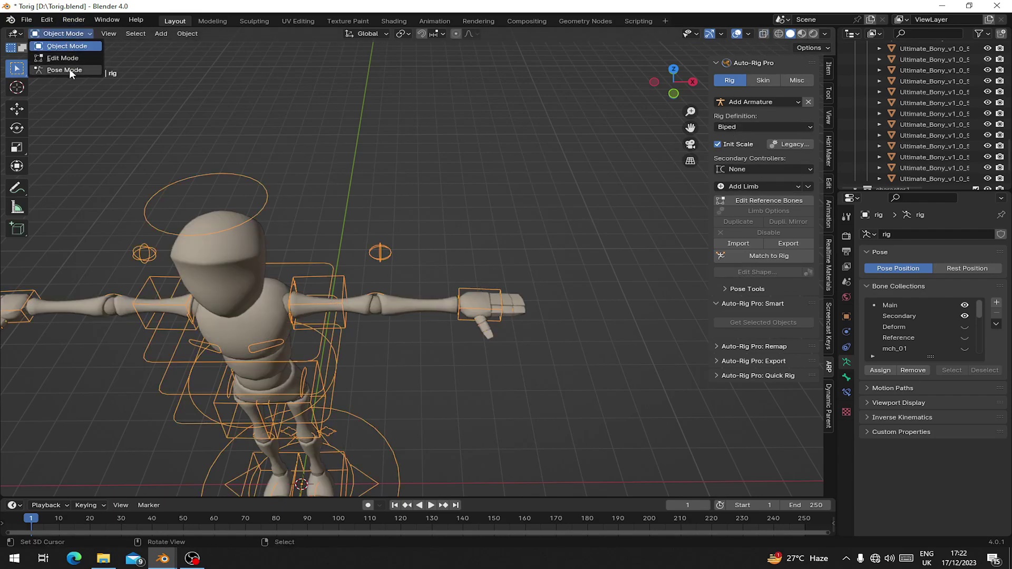
{"action": "left_click", "coordinate": [68, 68]}
Test how the solid left arm bends by moving c_hand_ik.l toward the body, and cancel the move.
{"action": "middle_click_drag", "start_coordinate": [390, 321], "coordinate": [395, 305]}
{"action": "key", "text": "g"}
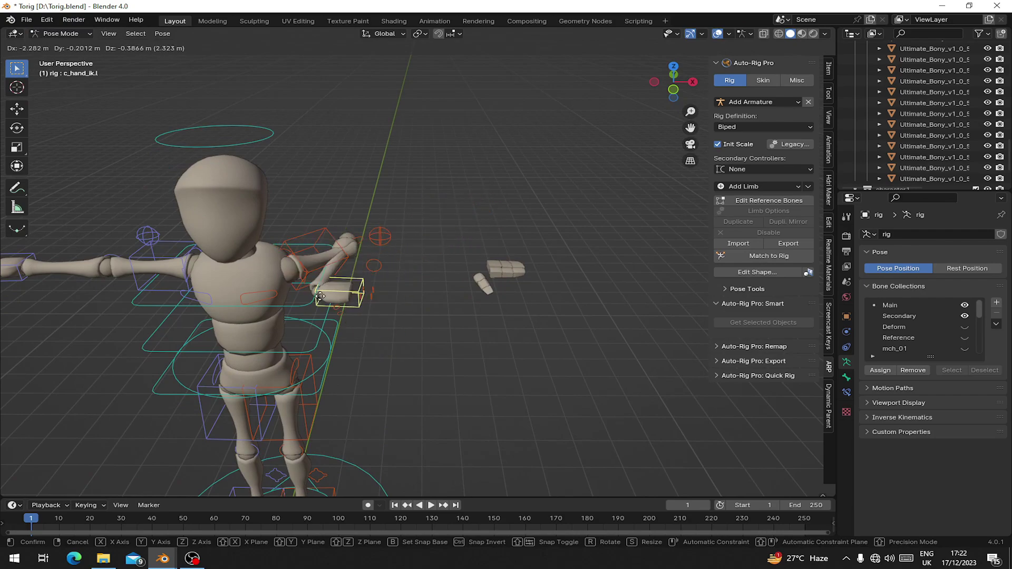
{"action": "right_click", "coordinate": [285, 311]}
Test-rotate the left shoulder controller (c_shoulder.l) several times, cancelling each rotation.
{"action": "left_click", "coordinate": [262, 295]}
{"action": "middle_click_drag", "start_coordinate": [264, 296], "coordinate": [296, 316]}
{"action": "key", "text": "r"}
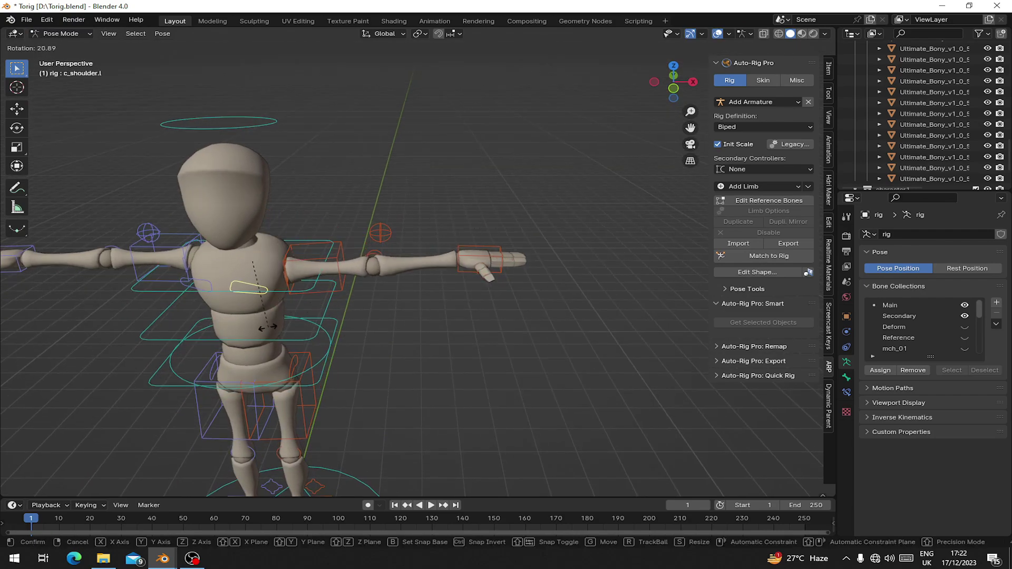
{"action": "right_click", "coordinate": [278, 312]}
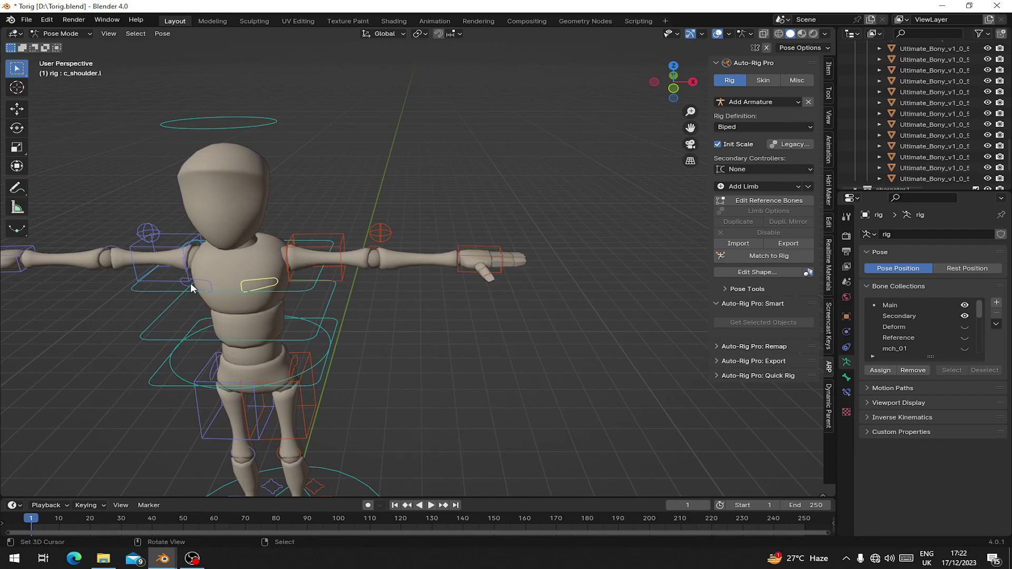
{"action": "key", "text": "r"}
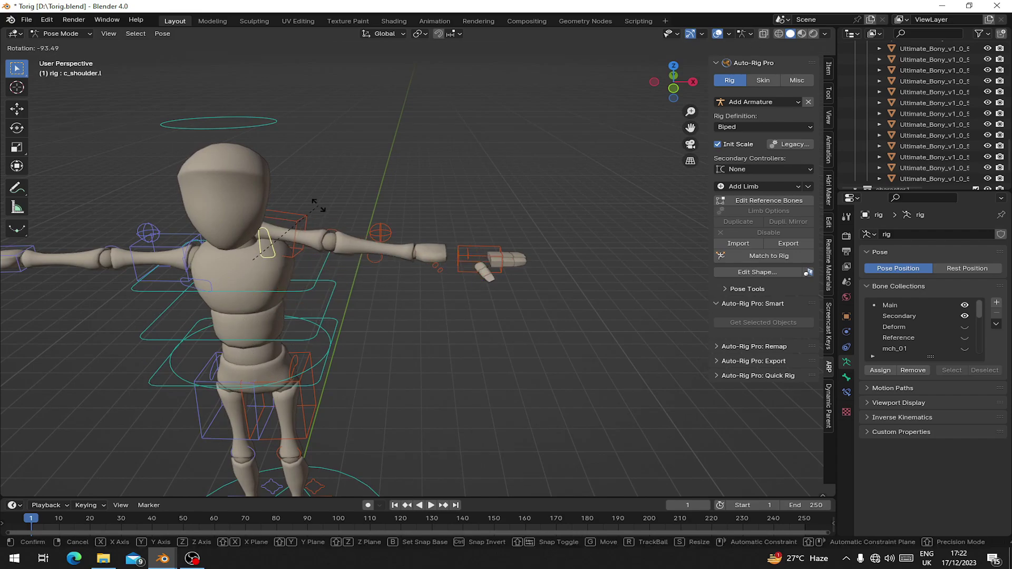
{"action": "right_click", "coordinate": [268, 350]}
{"action": "key", "text": "r"}
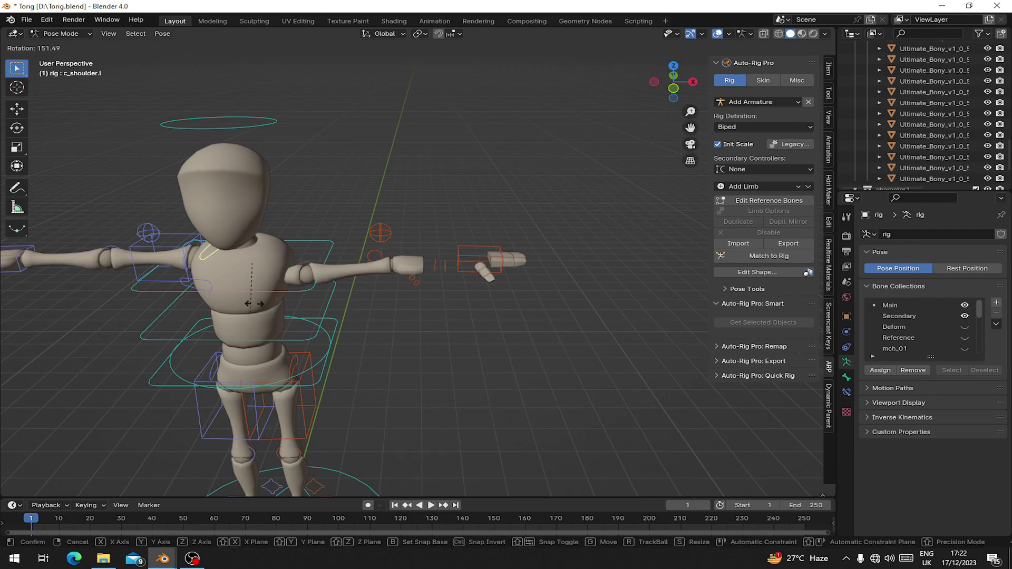
{"action": "right_click", "coordinate": [273, 488]}
Test-move the left foot IK controller (c_foot_ik.l) to check the leg parts, and cancel the move.
{"action": "middle_click_drag", "start_coordinate": [273, 491], "coordinate": [332, 312], "text": "shift"}
{"action": "scroll", "coordinate": [334, 340], "scroll_direction": "up", "scroll_amount": 2}
{"action": "left_click", "coordinate": [347, 319]}
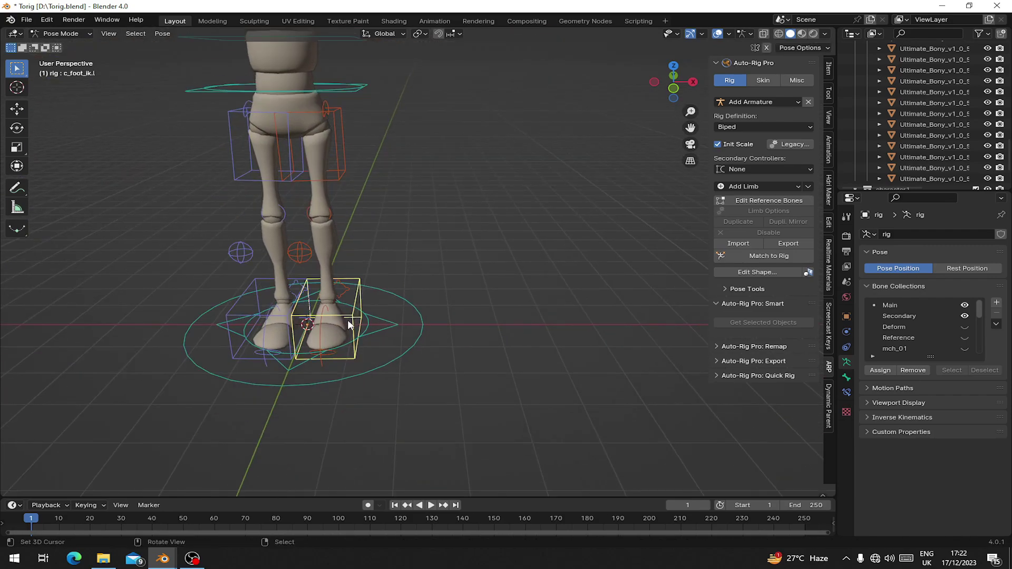
{"action": "key", "text": "g"}
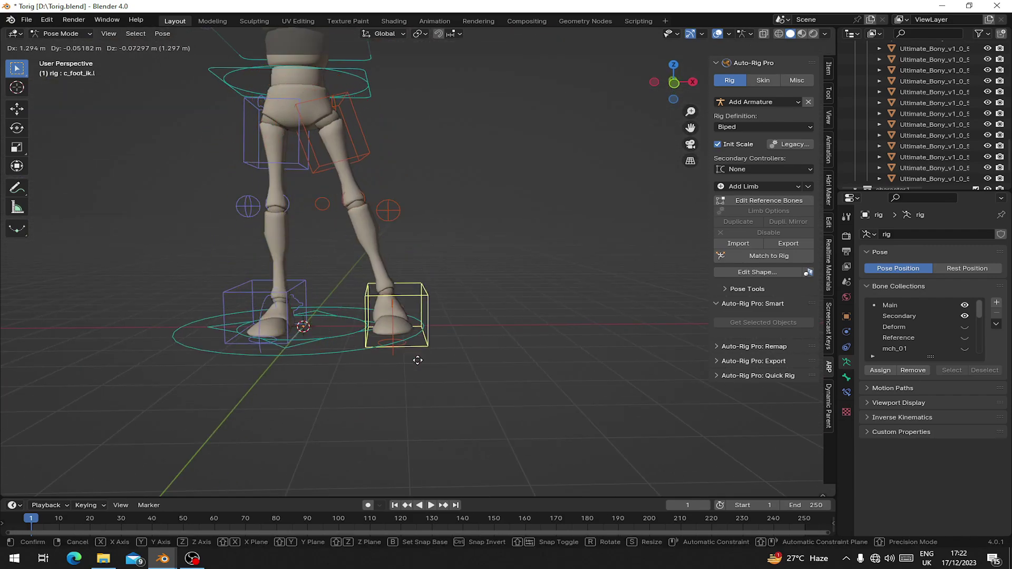
{"action": "right_click", "coordinate": [379, 306]}
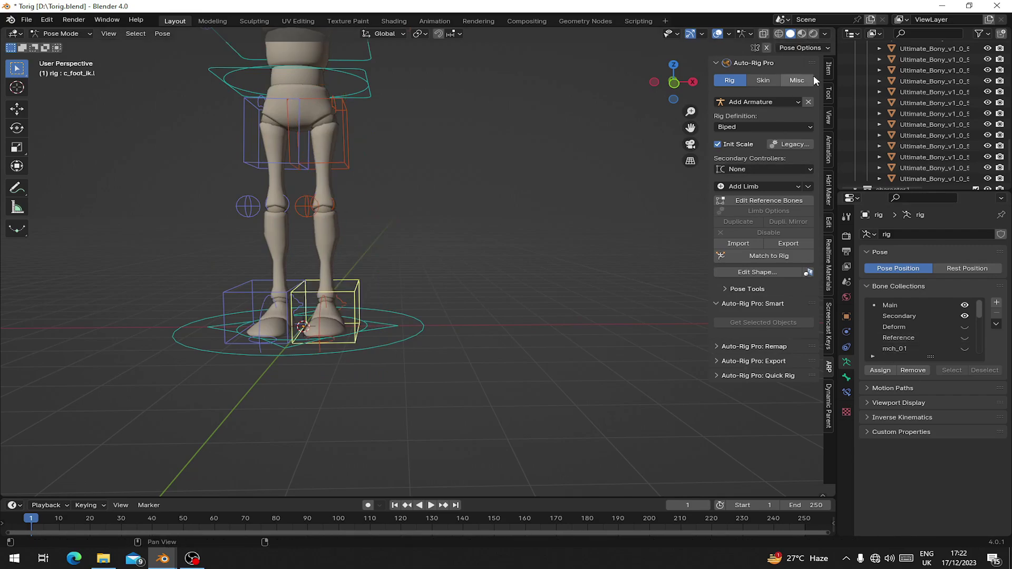
Switch the left arm from IK to FK with Snap IK-FK in the rig settings of c_hand_ik.l.
{"action": "left_click", "coordinate": [827, 71]}
{"action": "scroll", "coordinate": [420, 286], "scroll_direction": "down", "scroll_amount": 3}
{"action": "middle_click_drag", "start_coordinate": [420, 286], "coordinate": [453, 263]}
{"action": "left_click", "coordinate": [484, 255]}
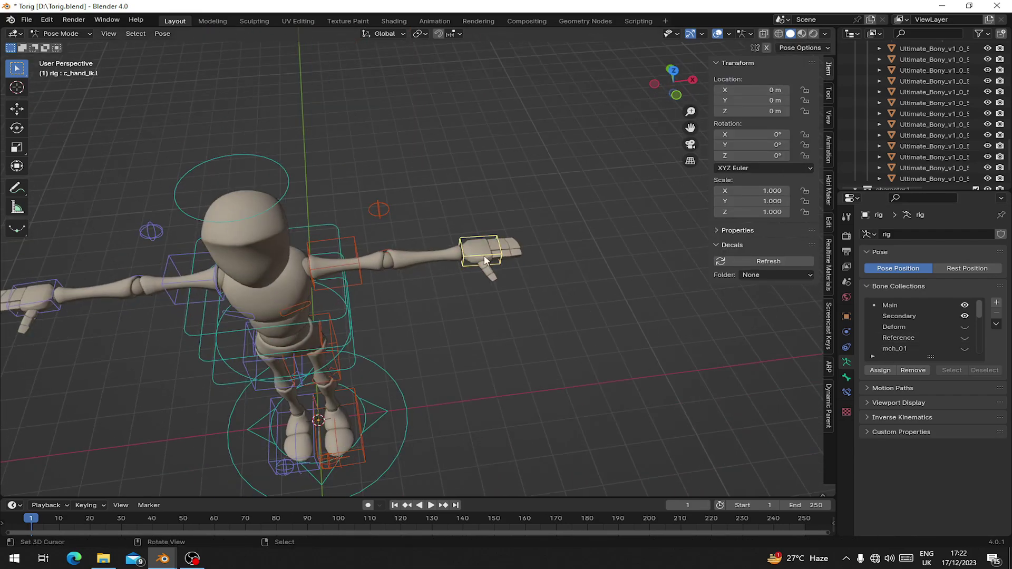
{"action": "left_click", "coordinate": [829, 95]}
{"action": "left_click", "coordinate": [753, 272]}
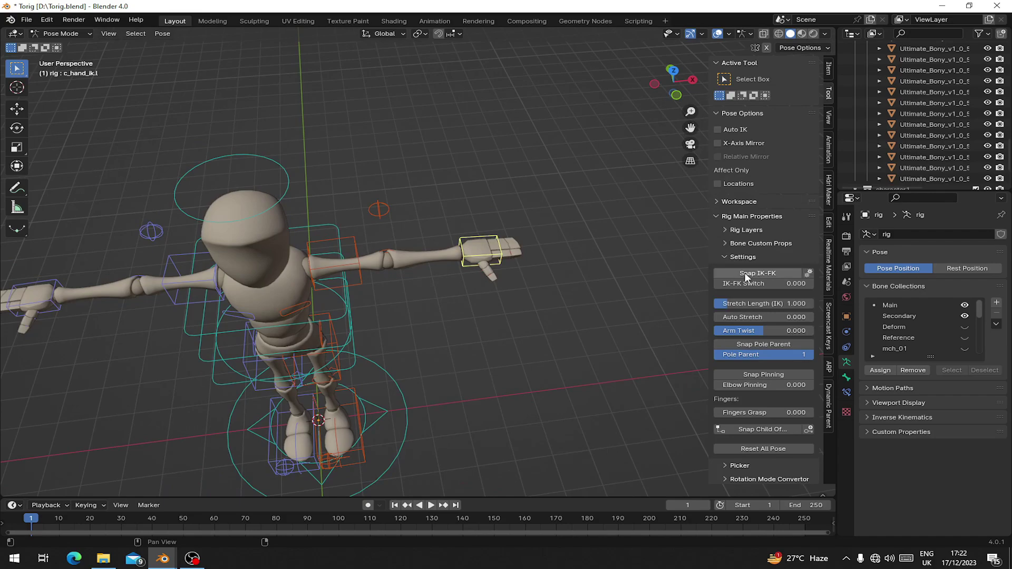
Test-rotate the left forearm FK controller (c_forearm_fk.l) in Pose Mode, and cancel the rotation.
{"action": "left_click", "coordinate": [410, 260]}
{"action": "right_click", "coordinate": [410, 241]}
{"action": "key", "text": "r"}
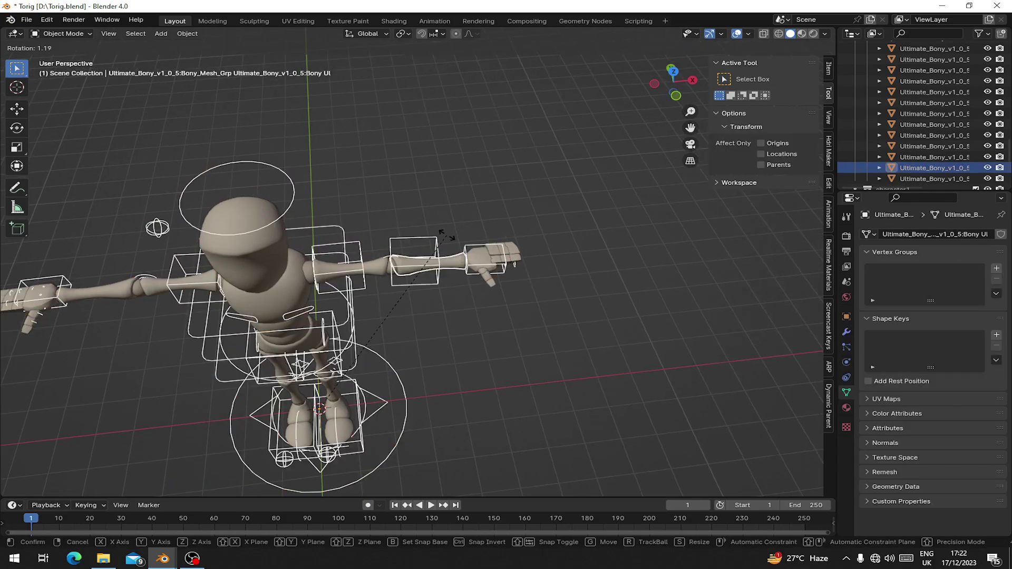
{"action": "right_click", "coordinate": [424, 236]}
{"action": "key", "text": "ctrl+Tab"}
{"action": "right_click", "coordinate": [422, 233]}
{"action": "key", "text": "r"}
{"action": "right_click", "coordinate": [368, 293]}
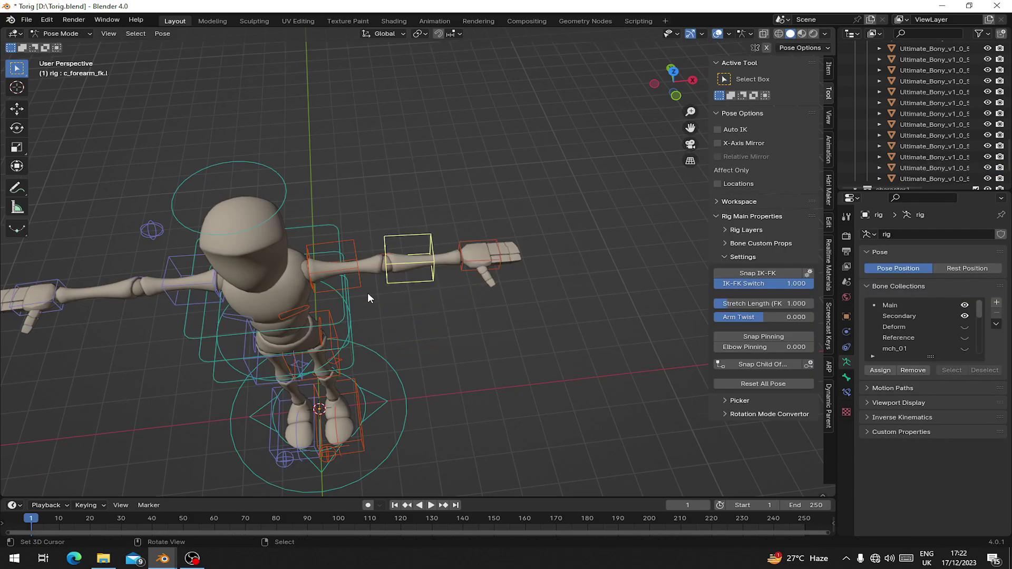
Test-rotate the left upper-arm FK controller (c_arm_fk.l), and cancel the rotation.
{"action": "left_click", "coordinate": [345, 273]}
{"action": "left_click", "coordinate": [358, 266]}
{"action": "key", "text": "r"}
{"action": "right_click", "coordinate": [296, 341]}
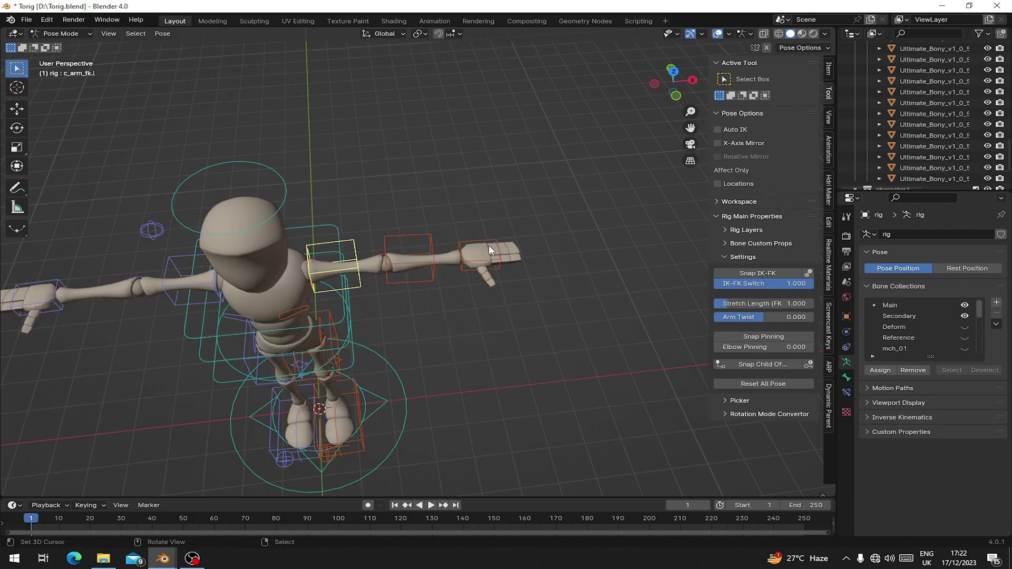
Switch from Pose Mode to Object Mode and turn on X-Ray display so the bones show through the meshes.
{"action": "middle_click_drag", "start_coordinate": [555, 235], "coordinate": [519, 241]}
{"action": "scroll", "coordinate": [519, 242], "scroll_direction": "up", "scroll_amount": 5}
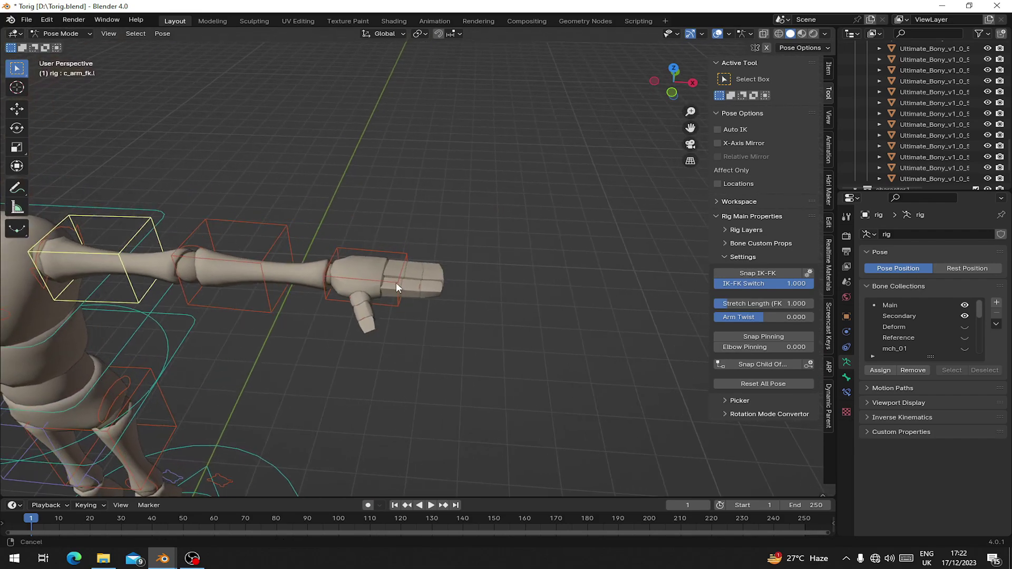
{"action": "middle_click_drag", "start_coordinate": [343, 264], "coordinate": [362, 268], "text": "shift"}
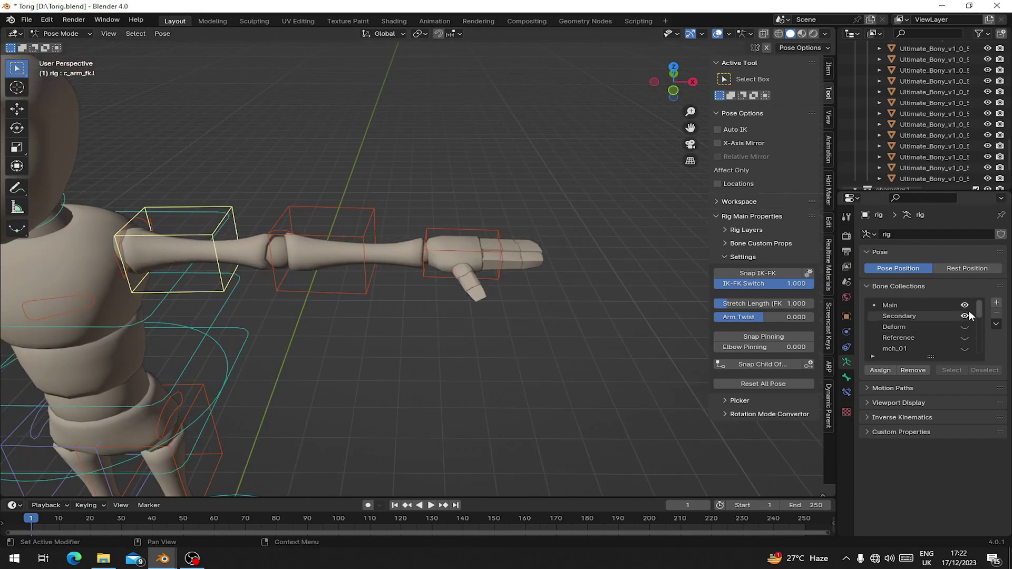
{"action": "left_click", "coordinate": [51, 34]}
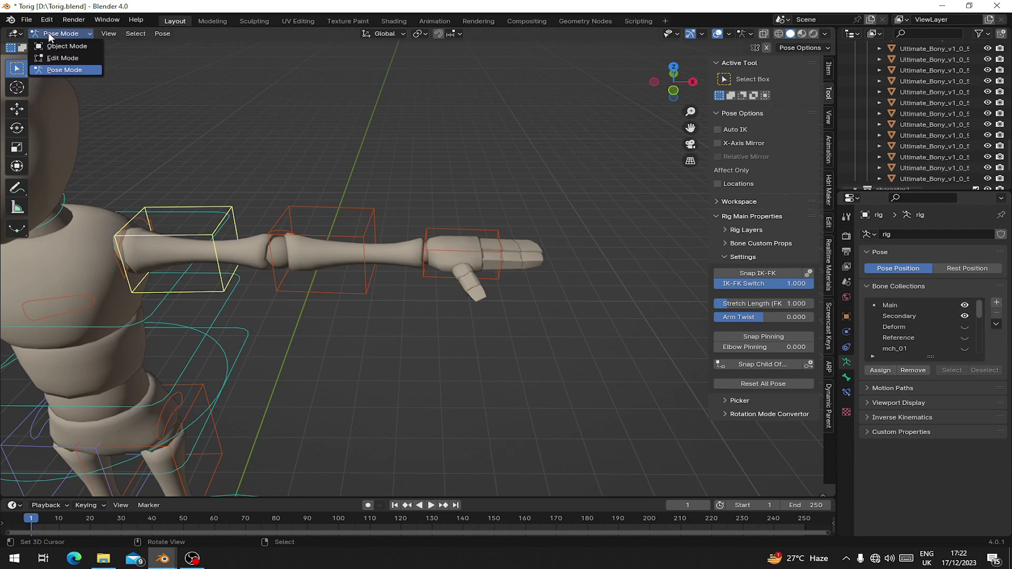
{"action": "left_click", "coordinate": [65, 45]}
{"action": "left_click", "coordinate": [354, 259]}
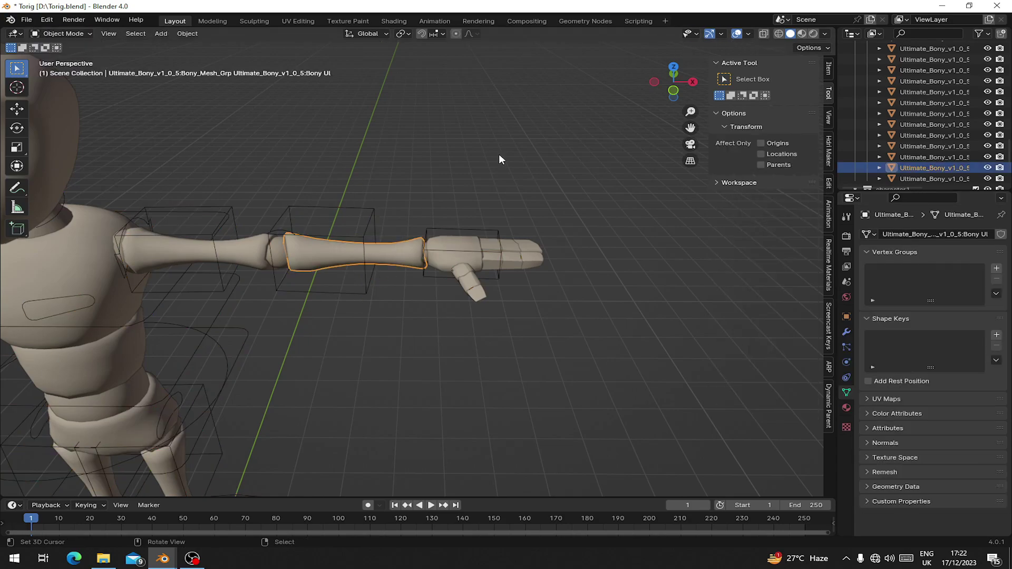
{"action": "left_click", "coordinate": [763, 33]}
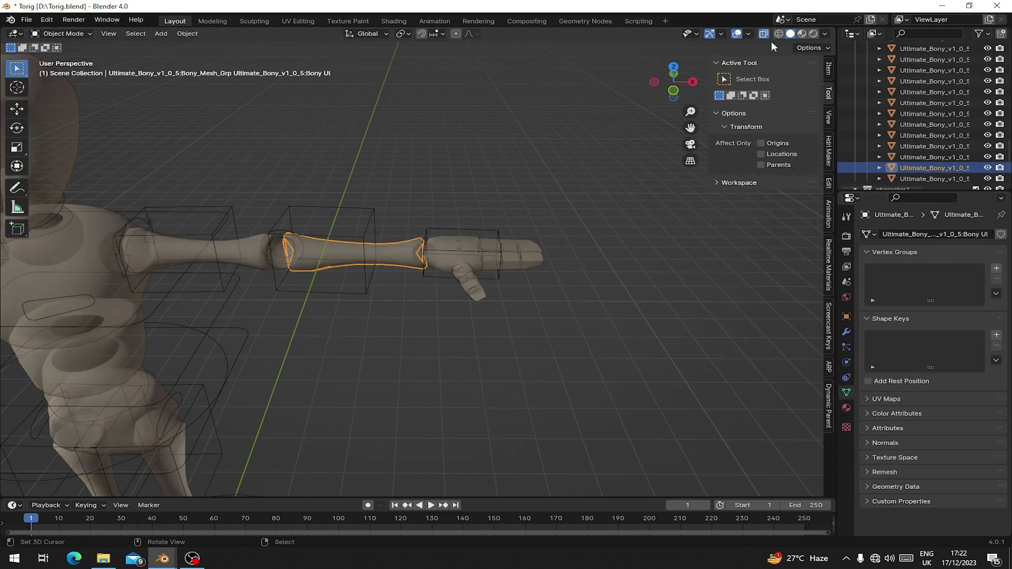
Select the rig, hide its Main and Secondary bone collections, and show the Deform collection.
{"action": "left_click", "coordinate": [448, 233]}
{"action": "left_click", "coordinate": [964, 305]}
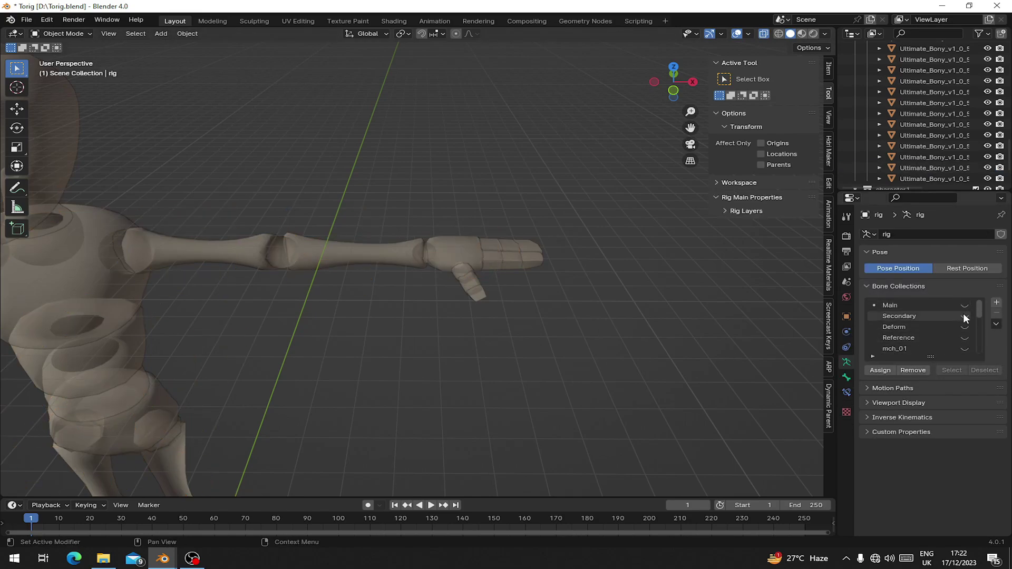
{"action": "scroll", "coordinate": [960, 327], "scroll_direction": "down", "scroll_amount": 3}
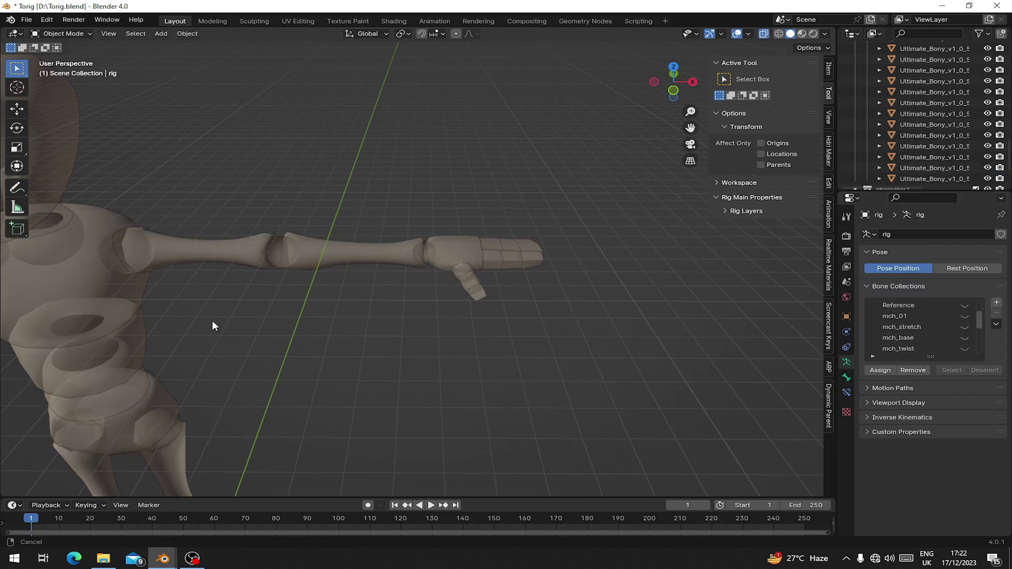
{"action": "middle_click_drag", "start_coordinate": [213, 322], "coordinate": [693, 272]}
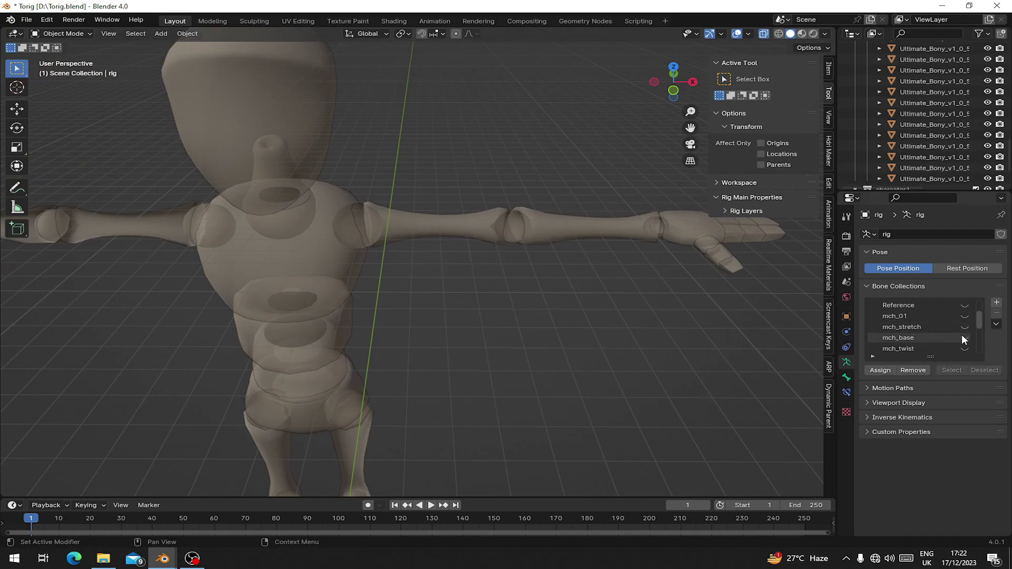
{"action": "scroll", "coordinate": [963, 339], "scroll_direction": "up", "scroll_amount": 2}
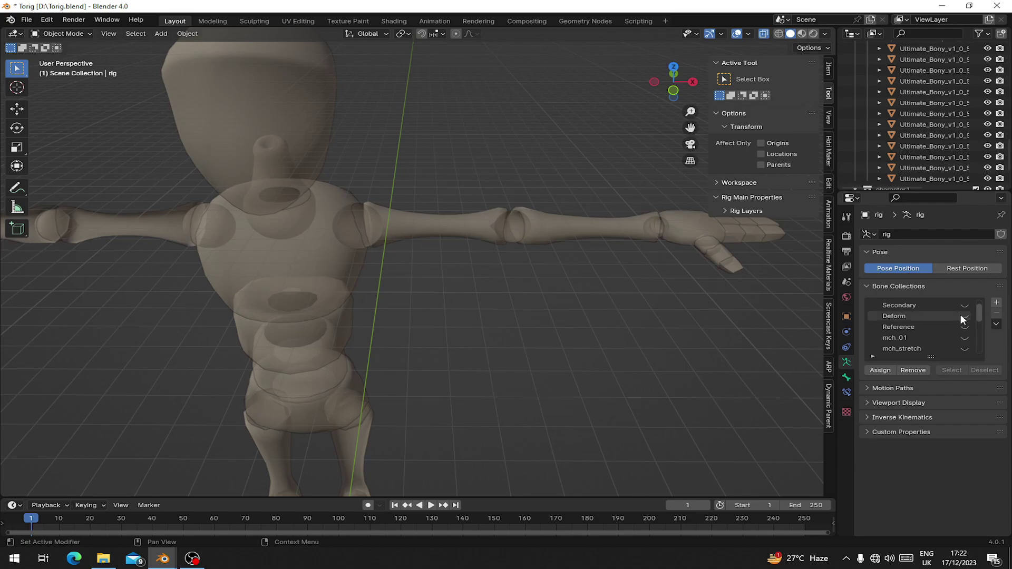
{"action": "left_click", "coordinate": [963, 317]}
Parent the pelvis mesh to the root.x bone of the rig with the Bone option.
{"action": "middle_click_drag", "start_coordinate": [394, 253], "coordinate": [416, 237], "text": "shift"}
{"action": "middle_click_drag", "start_coordinate": [417, 237], "coordinate": [418, 227]}
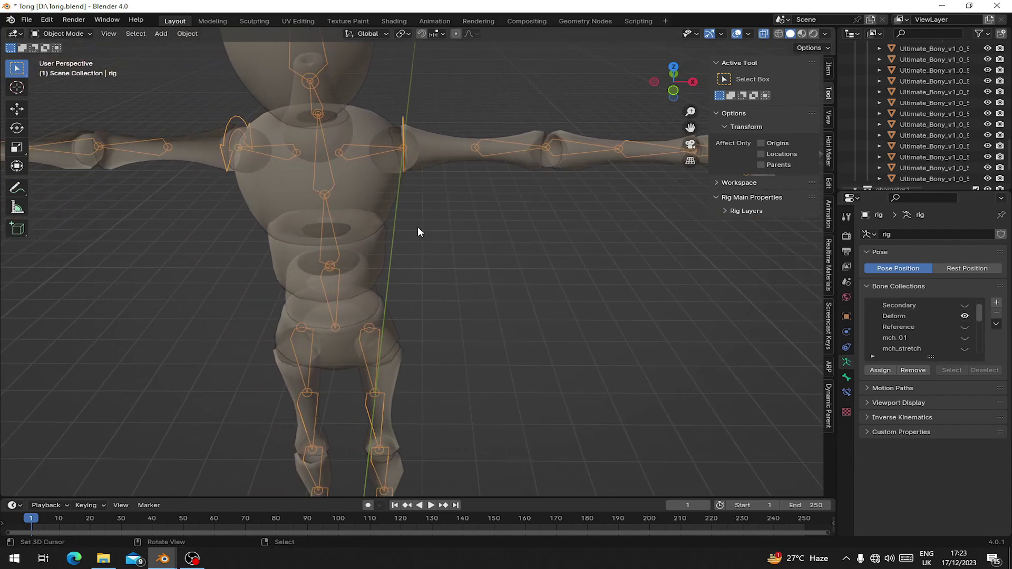
{"action": "scroll", "coordinate": [365, 219], "scroll_direction": "up", "scroll_amount": 3}
{"action": "scroll", "coordinate": [367, 221], "scroll_direction": "down", "scroll_amount": 5}
{"action": "middle_click_drag", "start_coordinate": [261, 237], "coordinate": [342, 199]}
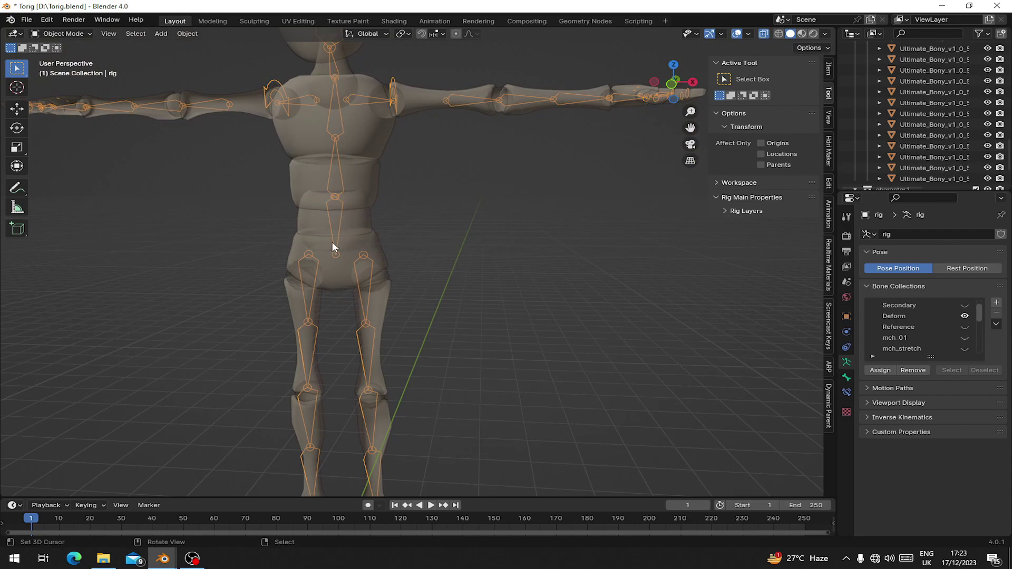
{"action": "left_click", "coordinate": [393, 248]}
{"action": "scroll", "coordinate": [394, 248], "scroll_direction": "up", "scroll_amount": 3}
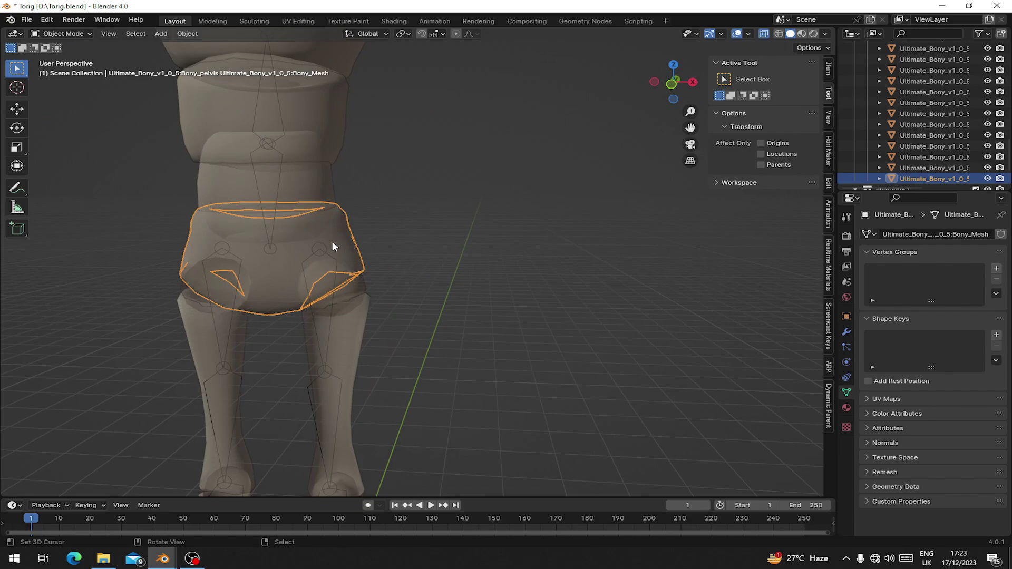
{"action": "scroll", "coordinate": [332, 246], "scroll_direction": "up", "scroll_amount": 2}
{"action": "left_click", "coordinate": [210, 129], "text": "shift"}
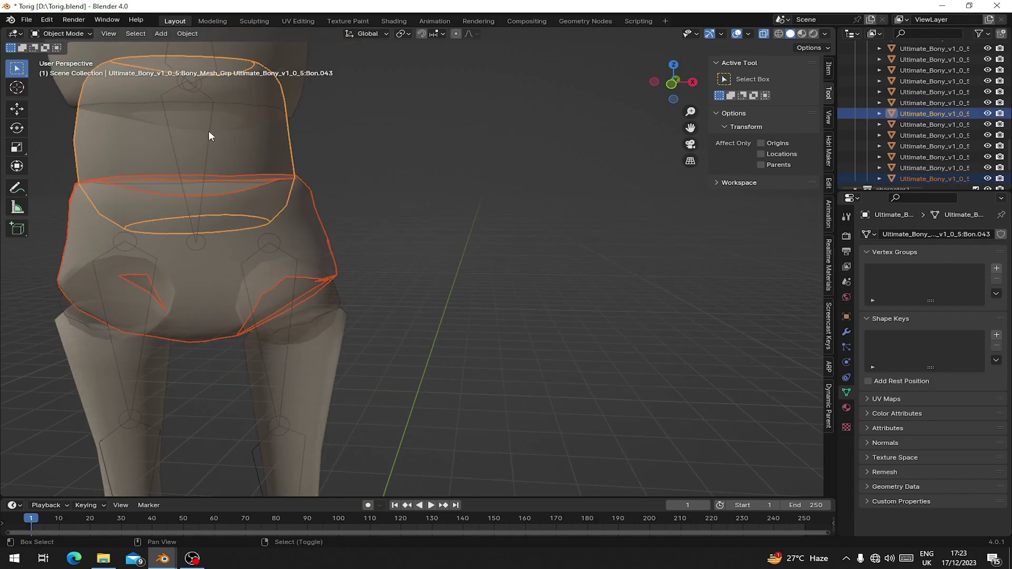
{"action": "left_click", "coordinate": [314, 302]}
{"action": "left_click", "coordinate": [252, 453], "text": "shift"}
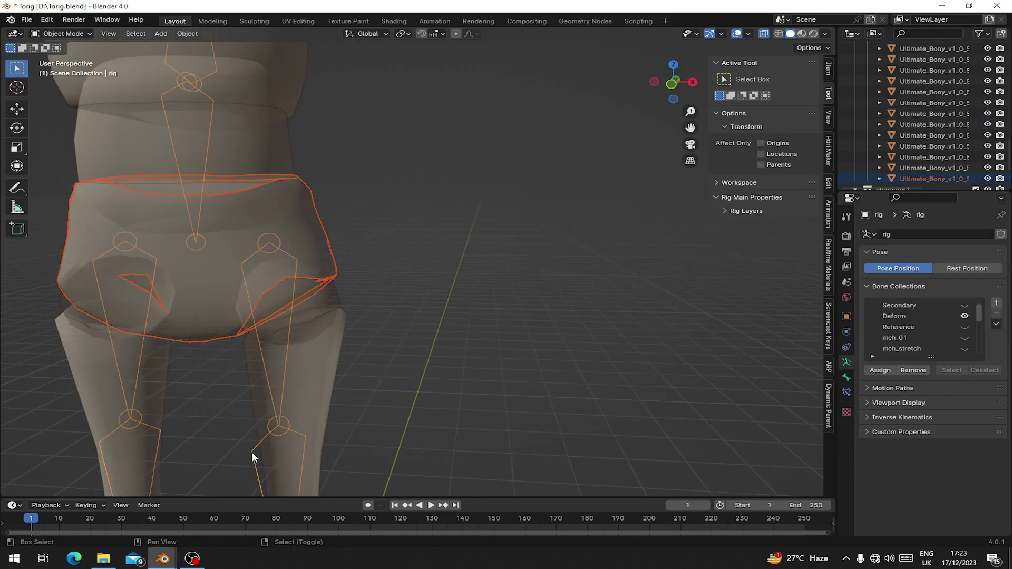
{"action": "left_click", "coordinate": [58, 35]}
{"action": "left_click", "coordinate": [69, 71]}
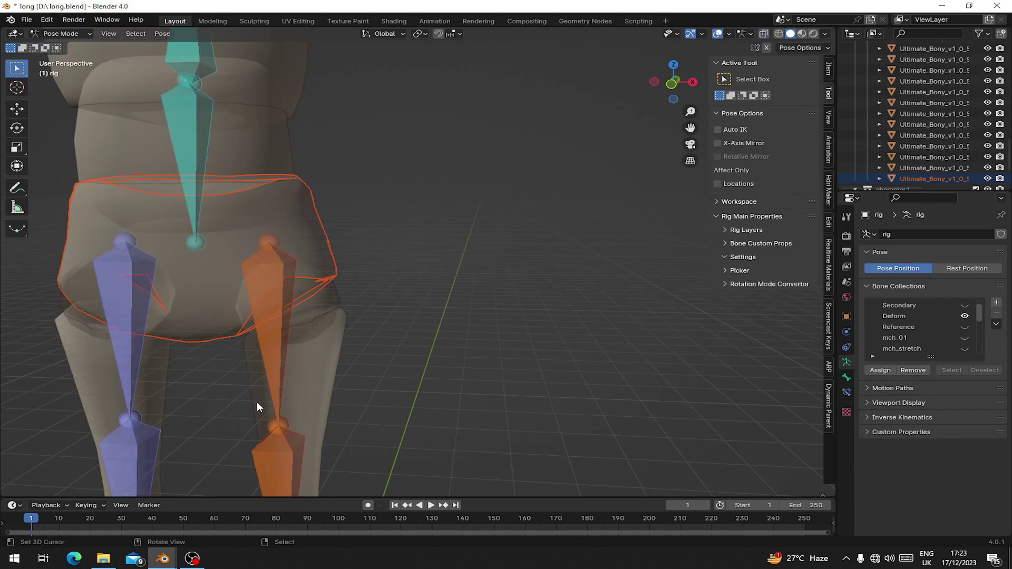
{"action": "left_click", "coordinate": [207, 196]}
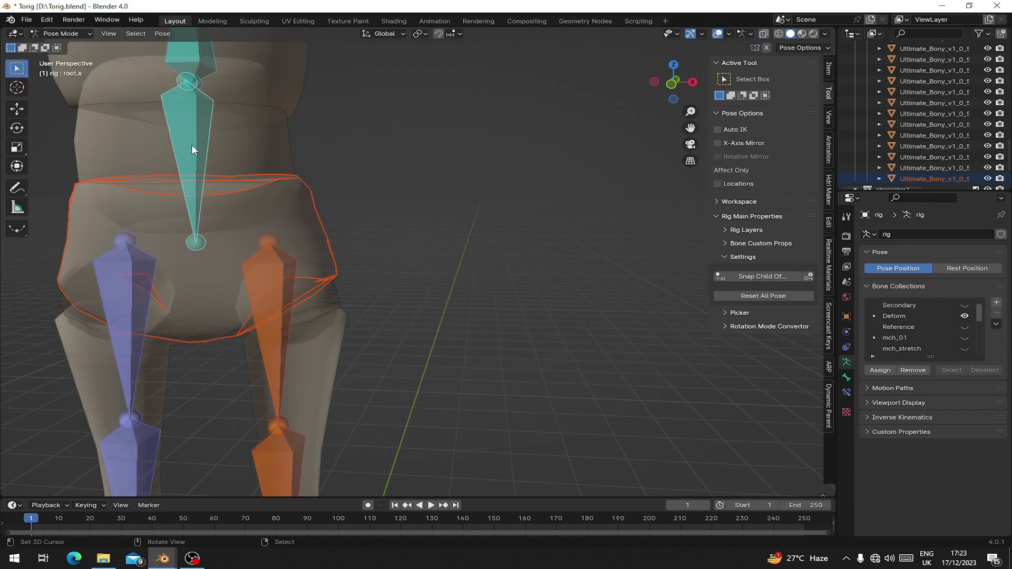
{"action": "key", "text": "ctrl+p"}
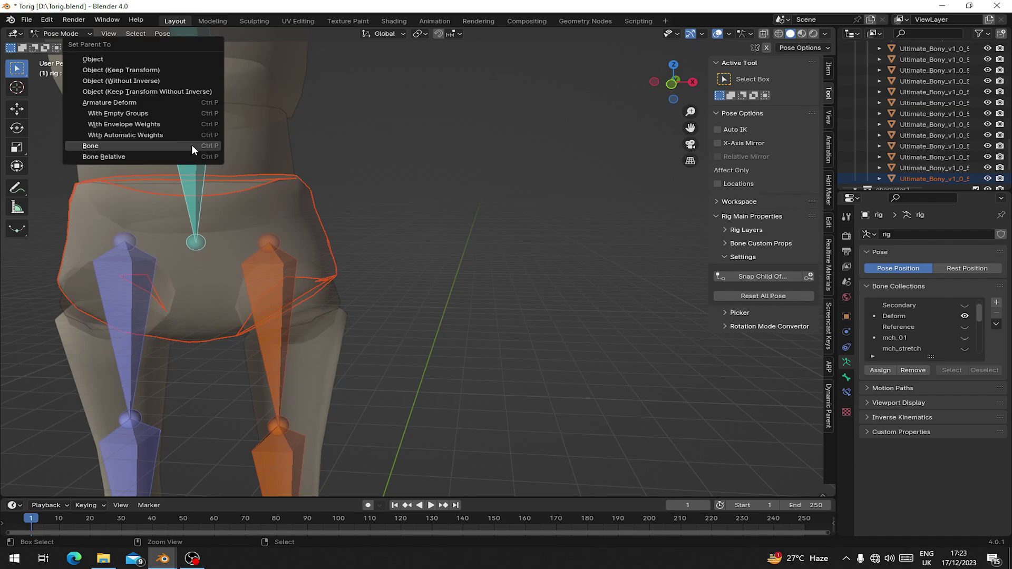
{"action": "left_click", "coordinate": [191, 145]}
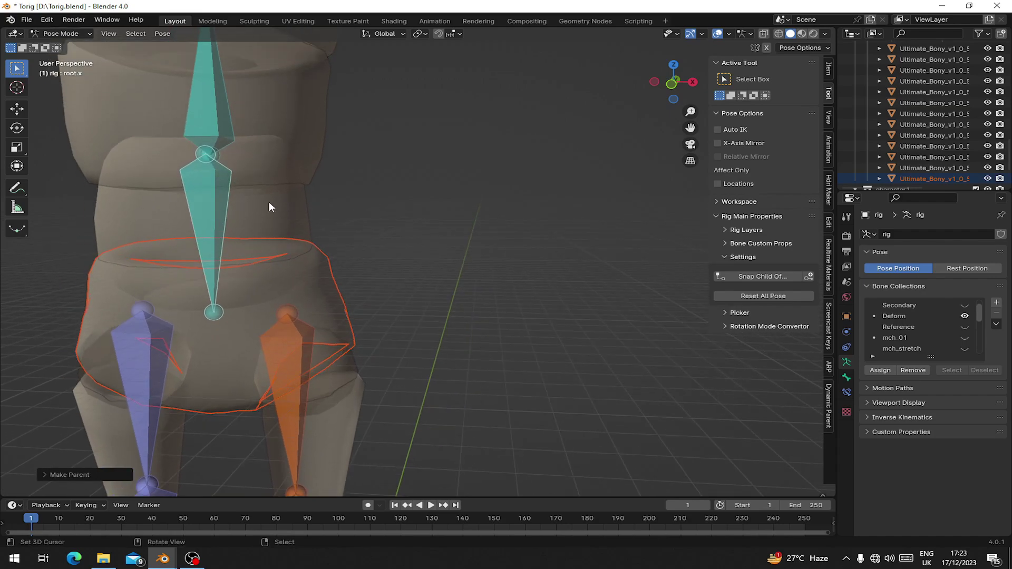
Parent the abdomen mesh and the torso mesh above it to the spine_01.x bone with the Bone option.
{"action": "left_click", "coordinate": [321, 255]}
{"action": "left_click", "coordinate": [297, 200], "text": "shift"}
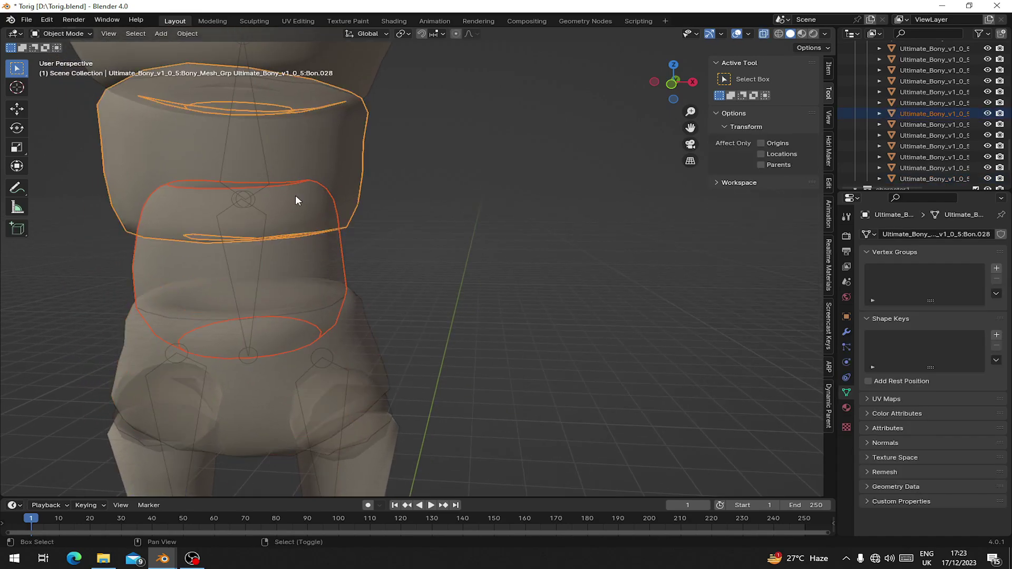
{"action": "left_click", "coordinate": [267, 164], "text": "shift"}
{"action": "key", "text": "ctrl+Tab"}
{"action": "left_click", "coordinate": [260, 156]}
{"action": "key", "text": "ctrl+p"}
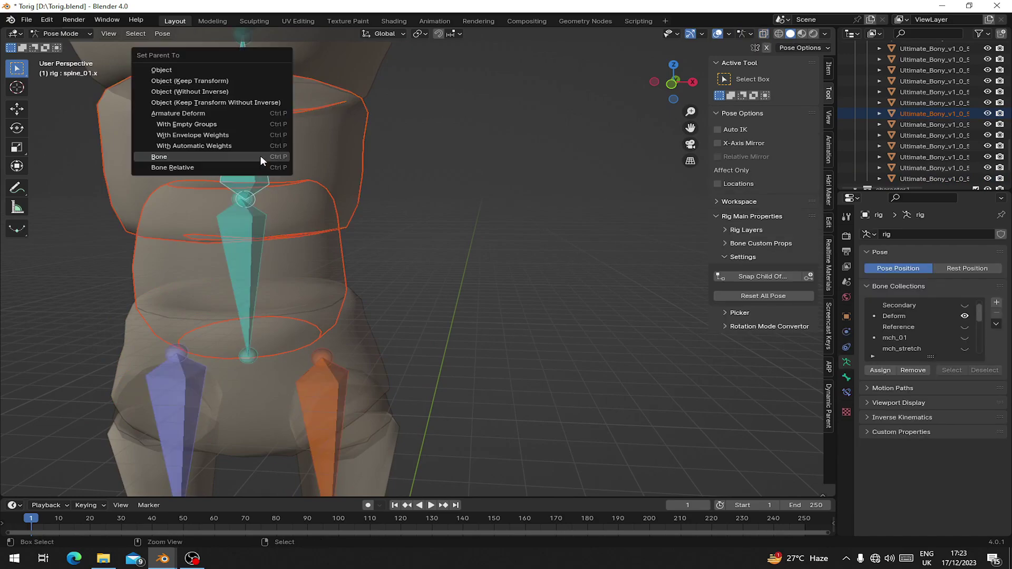
{"action": "left_click", "coordinate": [260, 157]}
Parent the chest mesh to the spine_02.x bone with the Bone option.
{"action": "scroll", "coordinate": [269, 171], "scroll_direction": "down", "scroll_amount": 2}
{"action": "middle_click_drag", "start_coordinate": [276, 186], "coordinate": [279, 282], "text": "shift"}
{"action": "key", "text": "ctrl+Tab"}
{"action": "left_click", "coordinate": [369, 209]}
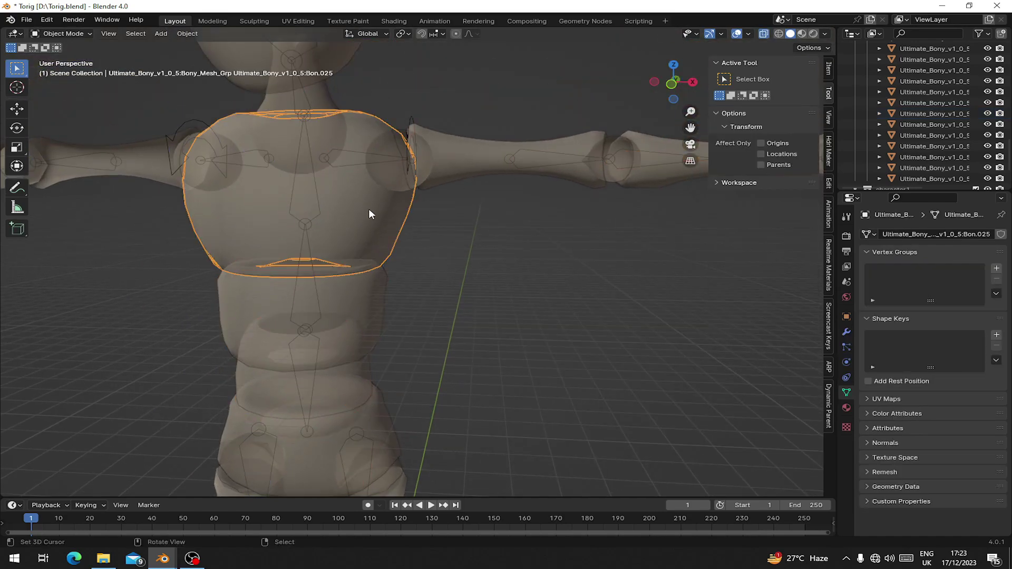
{"action": "left_click", "coordinate": [311, 208], "text": "shift"}
{"action": "key", "text": "ctrl+Tab"}
{"action": "left_click", "coordinate": [314, 202]}
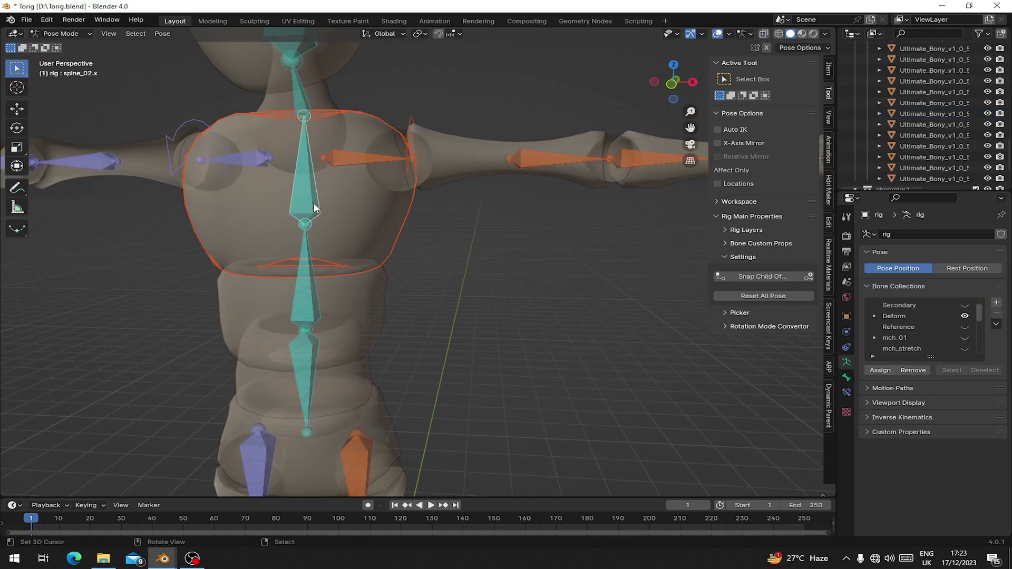
{"action": "key", "text": "ctrl+p"}
{"action": "left_click", "coordinate": [314, 203]}
Parent the neck mesh to the neck.x bone with the Bone option.
{"action": "middle_click_drag", "start_coordinate": [315, 202], "coordinate": [334, 326], "text": "shift"}
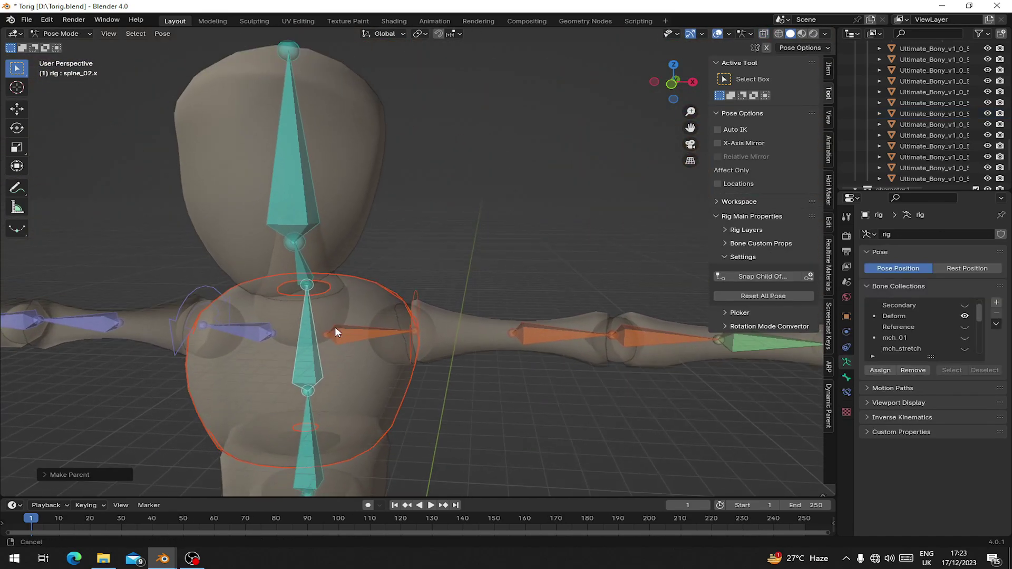
{"action": "right_click", "coordinate": [336, 289]}
{"action": "middle_click_drag", "start_coordinate": [336, 289], "coordinate": [327, 258]}
{"action": "right_click", "coordinate": [308, 252], "text": "shift"}
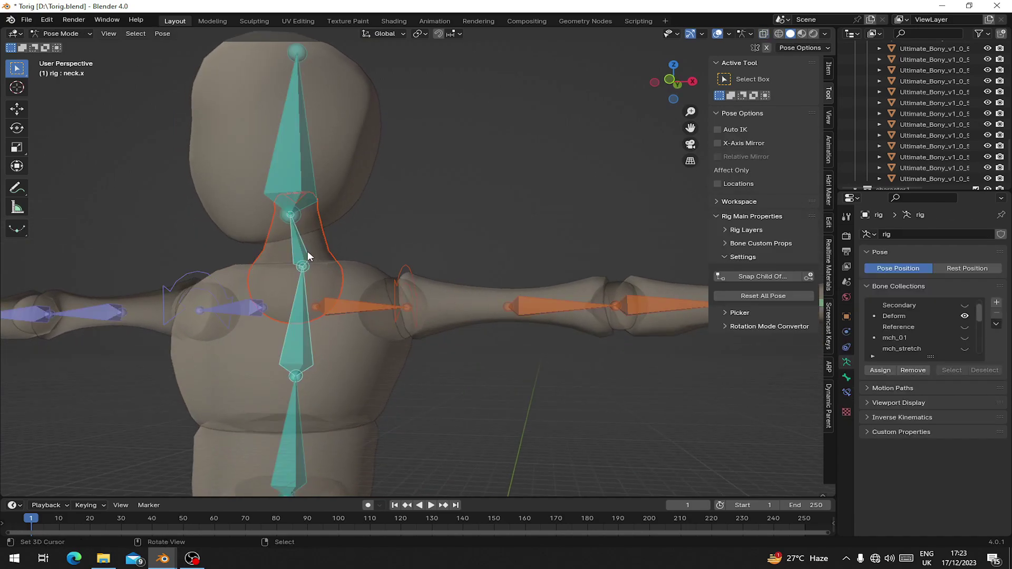
{"action": "right_click", "coordinate": [308, 252]}
{"action": "key", "text": "ctrl+p"}
{"action": "left_click", "coordinate": [308, 251]}
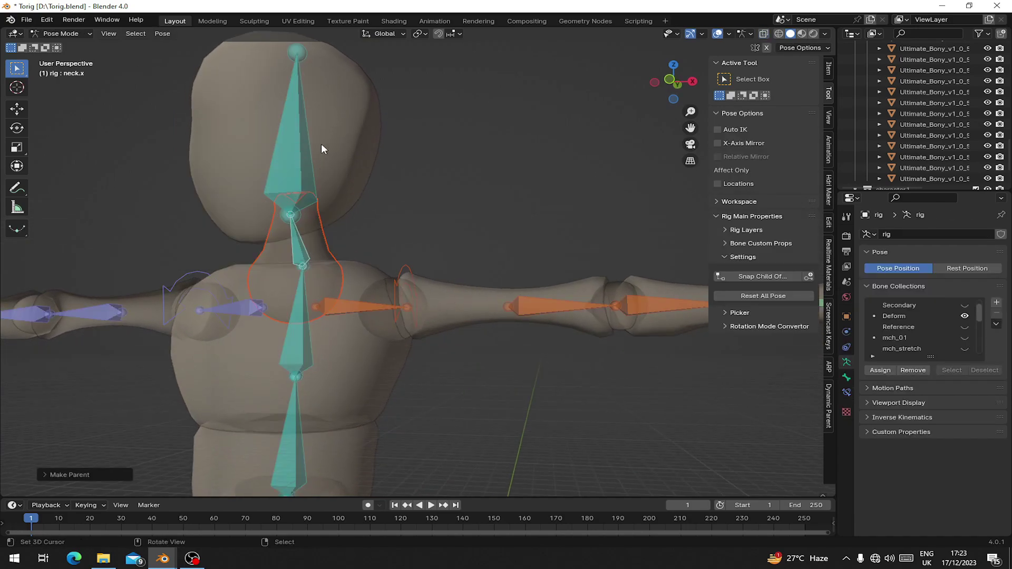
Parent the head mesh to the head.x bone with the Bone option.
{"action": "key", "text": "ctrl+Tab"}
{"action": "left_click", "coordinate": [300, 107]}
{"action": "right_click", "coordinate": [302, 108], "text": "shift"}
{"action": "right_click", "coordinate": [315, 105]}
{"action": "middle_click_drag", "start_coordinate": [318, 107], "coordinate": [344, 136]}
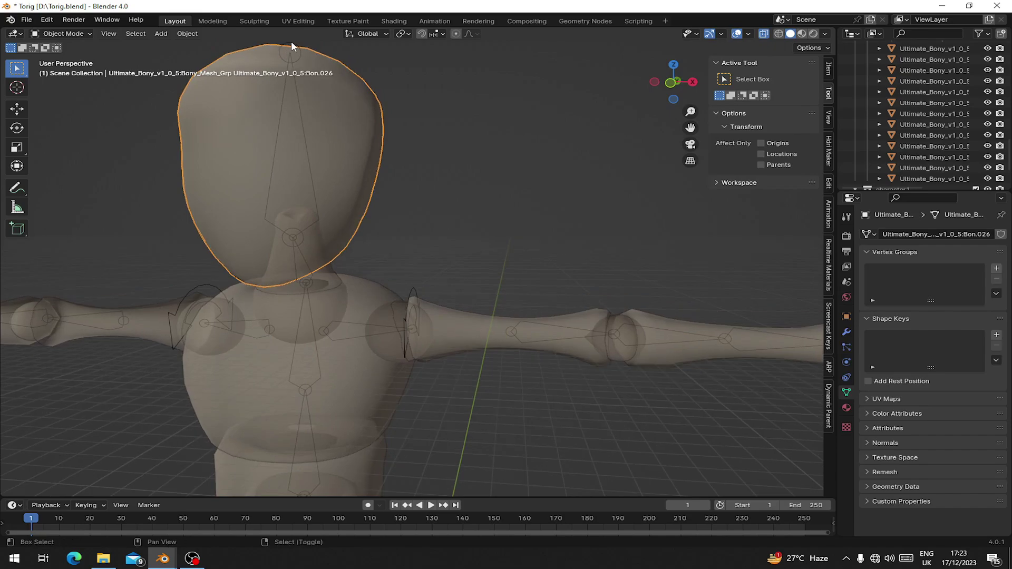
{"action": "right_click", "coordinate": [293, 46], "text": "shift"}
{"action": "key", "text": "ctrl+p"}
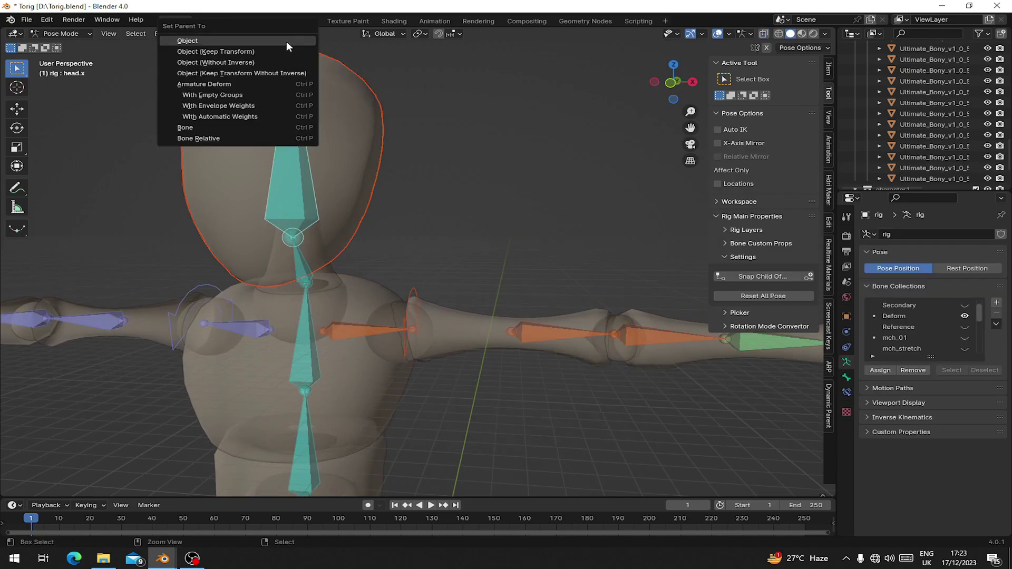
{"action": "left_click", "coordinate": [225, 128]}
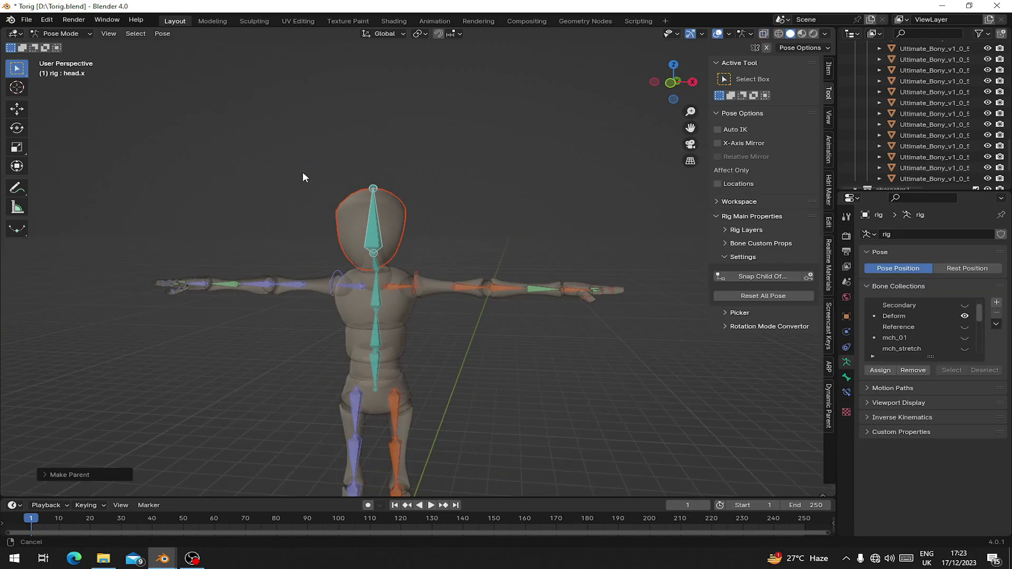
Parent the tip segment of the left index finger to the c_index3.l bone with the Bone option.
{"action": "middle_click_drag", "start_coordinate": [196, 221], "coordinate": [201, 280]}
{"action": "middle_click_drag", "start_coordinate": [200, 280], "coordinate": [400, 327], "text": "shift"}
{"action": "scroll", "coordinate": [369, 221], "scroll_direction": "up", "scroll_amount": 5}
{"action": "middle_click_drag", "start_coordinate": [401, 327], "coordinate": [417, 280], "text": "shift"}
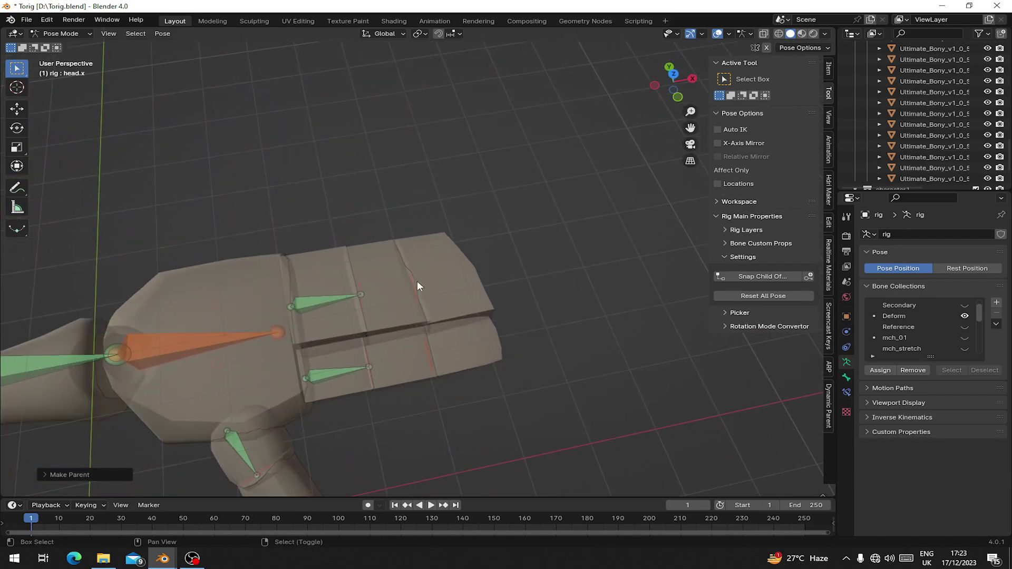
{"action": "right_click", "coordinate": [481, 341]}
{"action": "right_click", "coordinate": [430, 353], "text": "shift"}
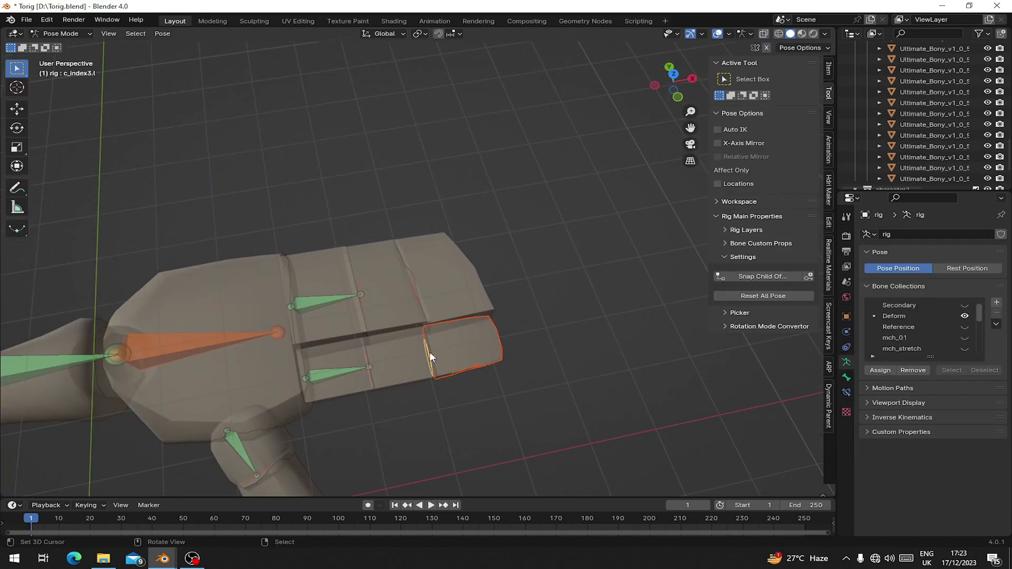
{"action": "right_click", "coordinate": [429, 353]}
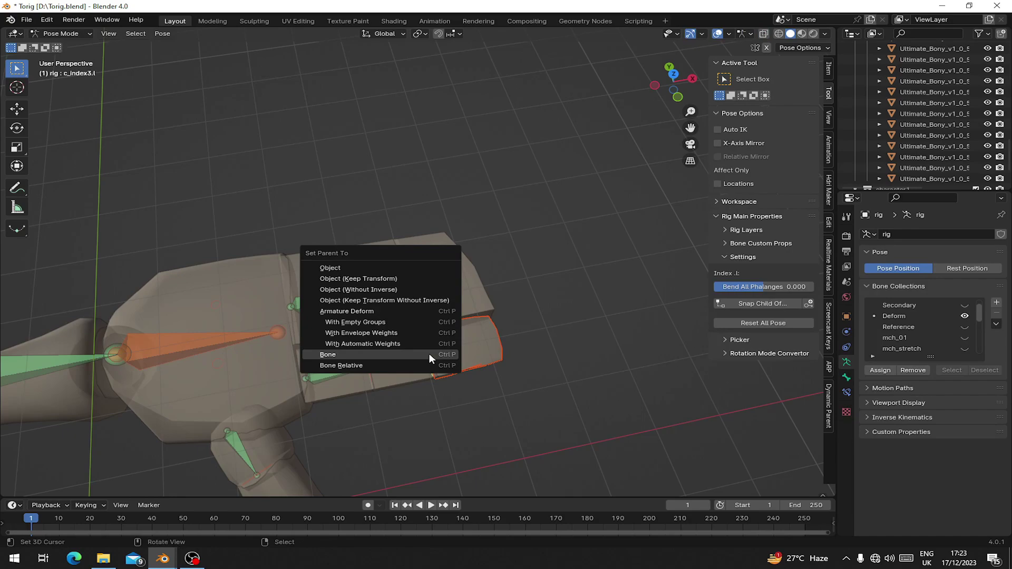
{"action": "left_click", "coordinate": [429, 355]}
Parent the middle segment of the left index finger to the c_index2.l bone with the Bone option.
{"action": "left_click", "coordinate": [384, 380]}
{"action": "left_click", "coordinate": [371, 375], "text": "shift"}
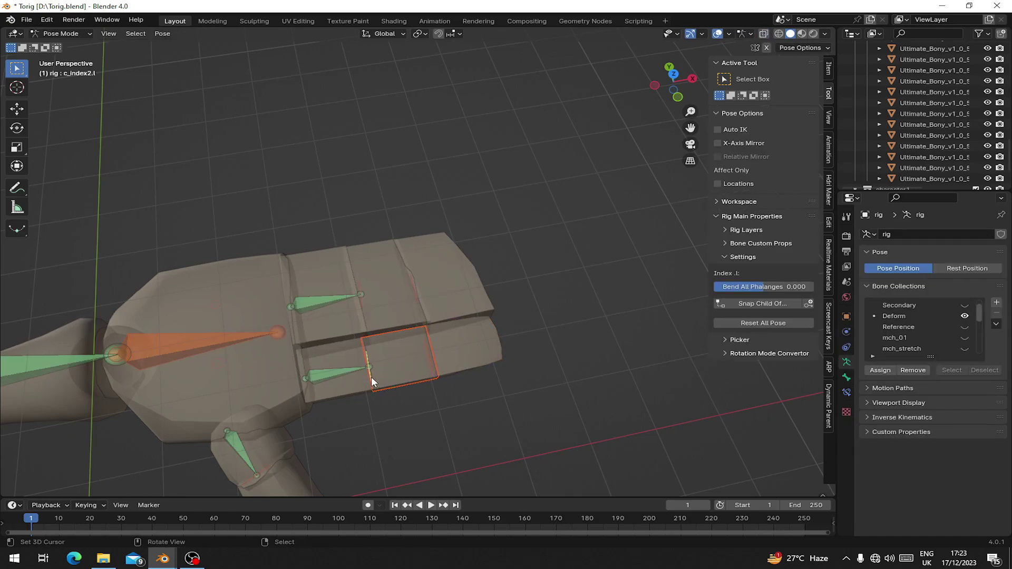
{"action": "key", "text": "ctrl+p"}
{"action": "left_click", "coordinate": [371, 378]}
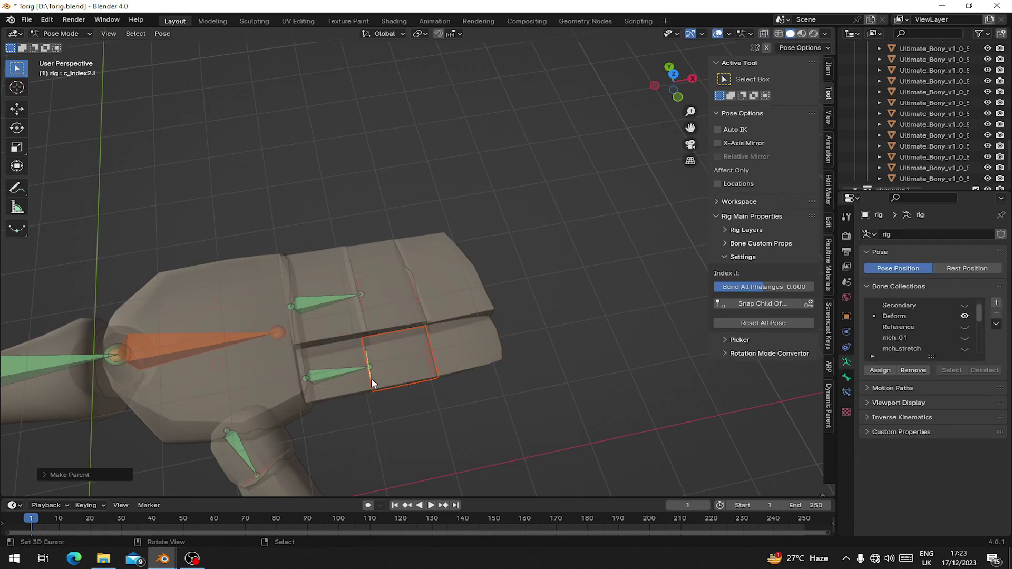
Parent the base segment of the left index finger to the index1.l bone with the Bone option.
{"action": "key", "text": "ctrl+Tab"}
{"action": "left_click", "coordinate": [324, 390]}
{"action": "left_click", "coordinate": [314, 376], "text": "shift"}
{"action": "left_click", "coordinate": [326, 377]}
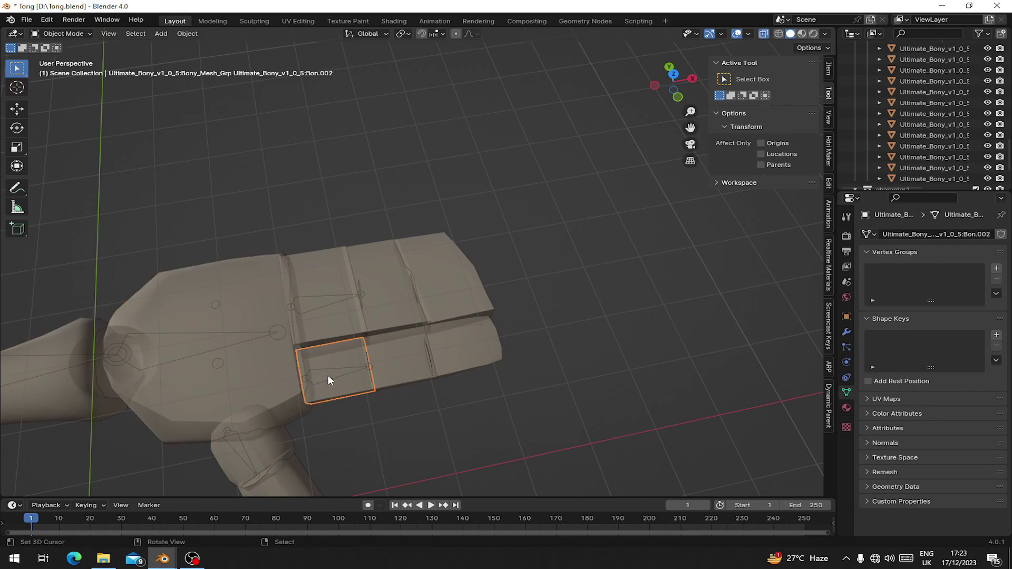
{"action": "left_click", "coordinate": [330, 368], "text": "shift"}
{"action": "key", "text": "ctrl+p"}
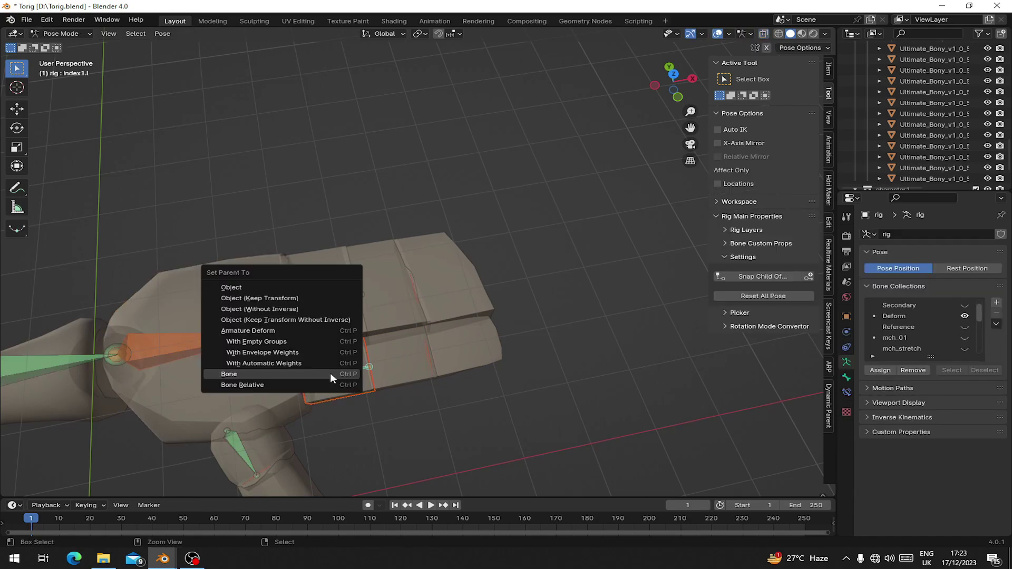
{"action": "left_click", "coordinate": [330, 372]}
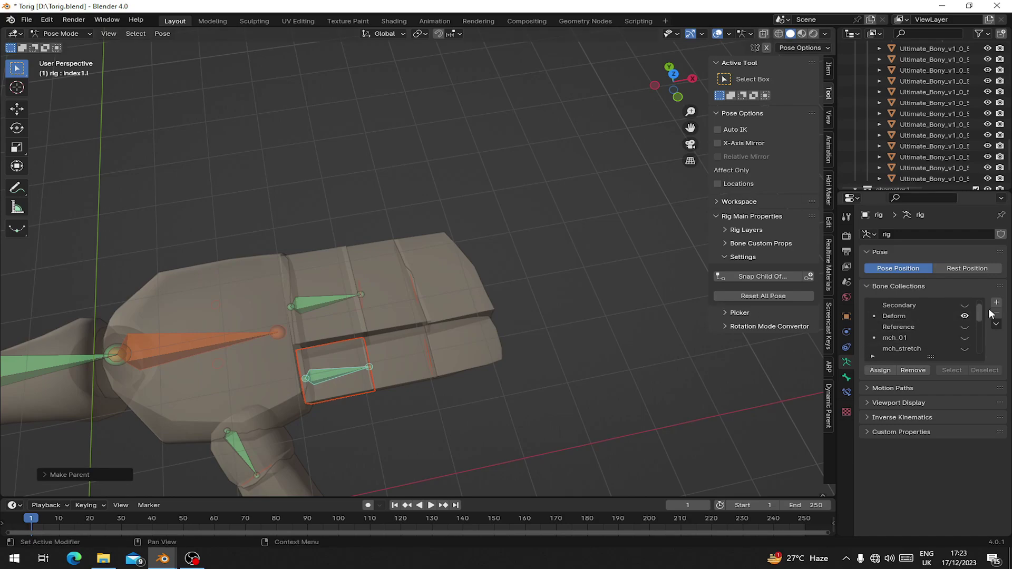
Toggle the Deform bone collection and examine how its bones line up with the arm, torso and leg meshes.
{"action": "left_click", "coordinate": [964, 315]}
{"action": "scroll", "coordinate": [966, 314], "scroll_direction": "up", "scroll_amount": 1}
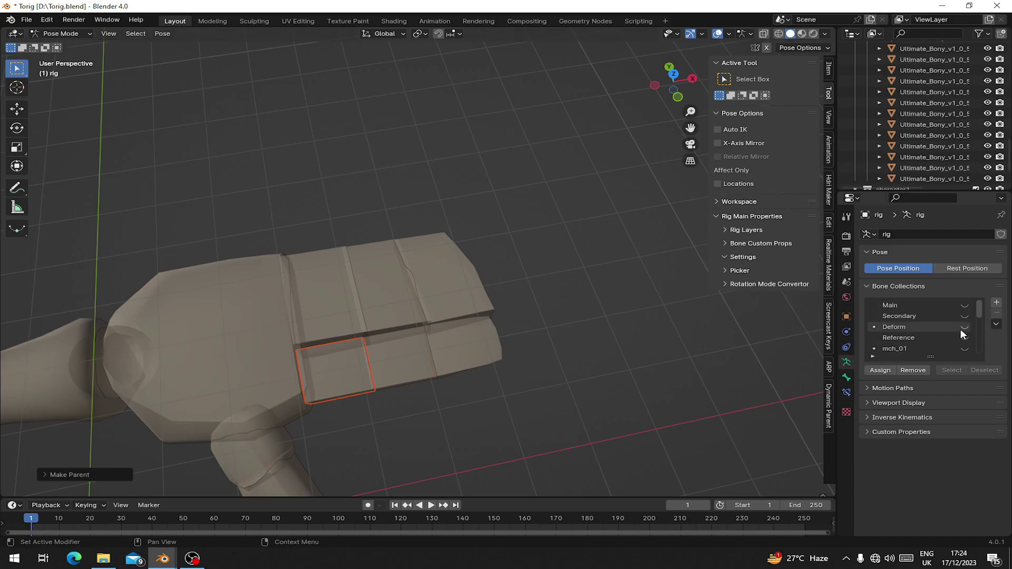
{"action": "left_click", "coordinate": [964, 327]}
{"action": "middle_click_drag", "start_coordinate": [457, 371], "coordinate": [353, 306]}
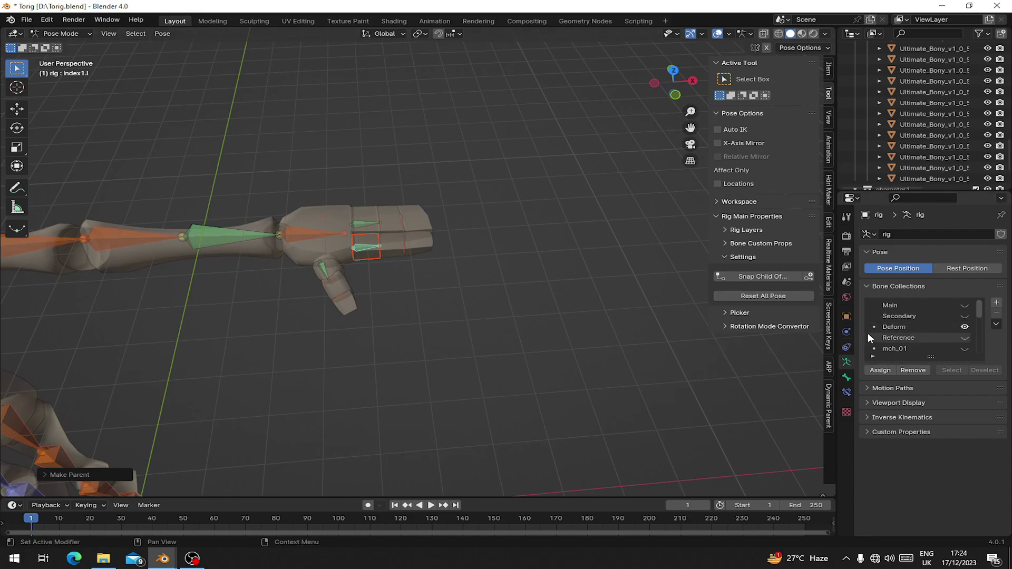
{"action": "scroll", "coordinate": [11, 274], "scroll_direction": "down", "scroll_amount": 1}
{"action": "middle_click_drag", "start_coordinate": [11, 274], "coordinate": [370, 241], "text": "shift"}
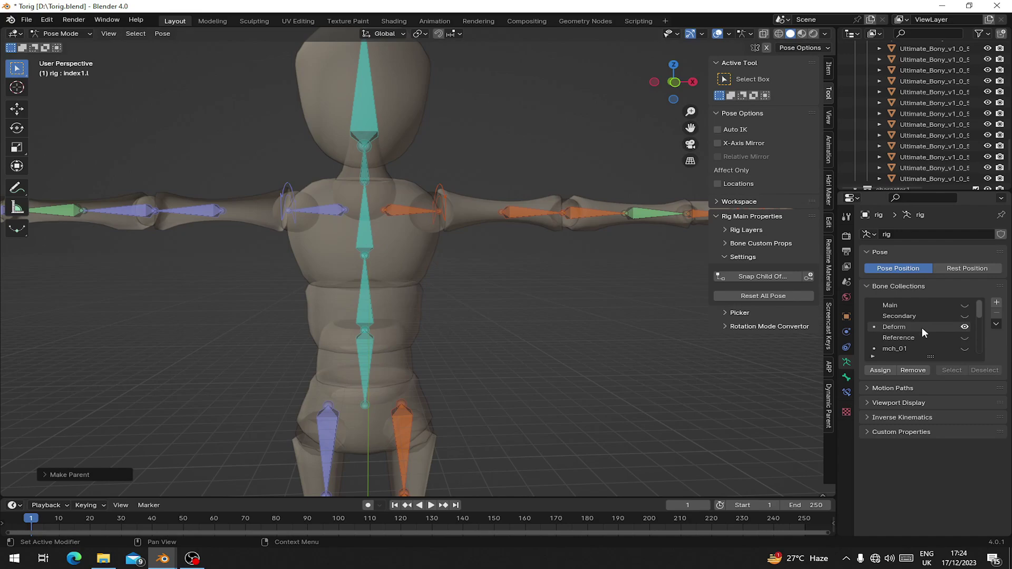
{"action": "middle_click_drag", "start_coordinate": [397, 225], "coordinate": [325, 217], "text": "shift"}
{"action": "middle_click_drag", "start_coordinate": [323, 333], "coordinate": [398, 31], "text": "shift"}
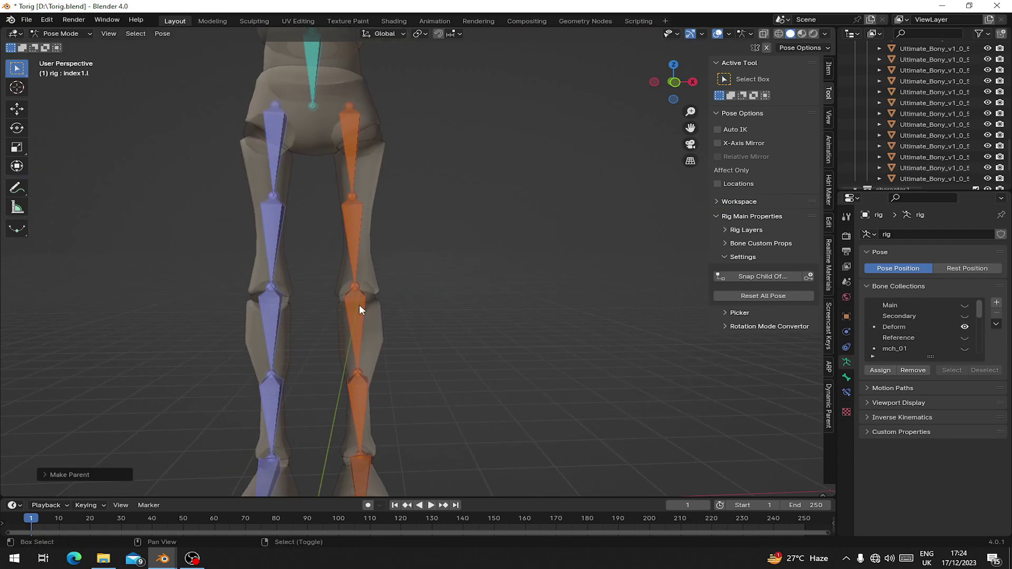
{"action": "middle_click_drag", "start_coordinate": [425, 157], "coordinate": [399, 260], "text": "shift"}
Hide the Deform bone collection and make the Main and Secondary controller collections visible.
{"action": "left_click", "coordinate": [965, 326]}
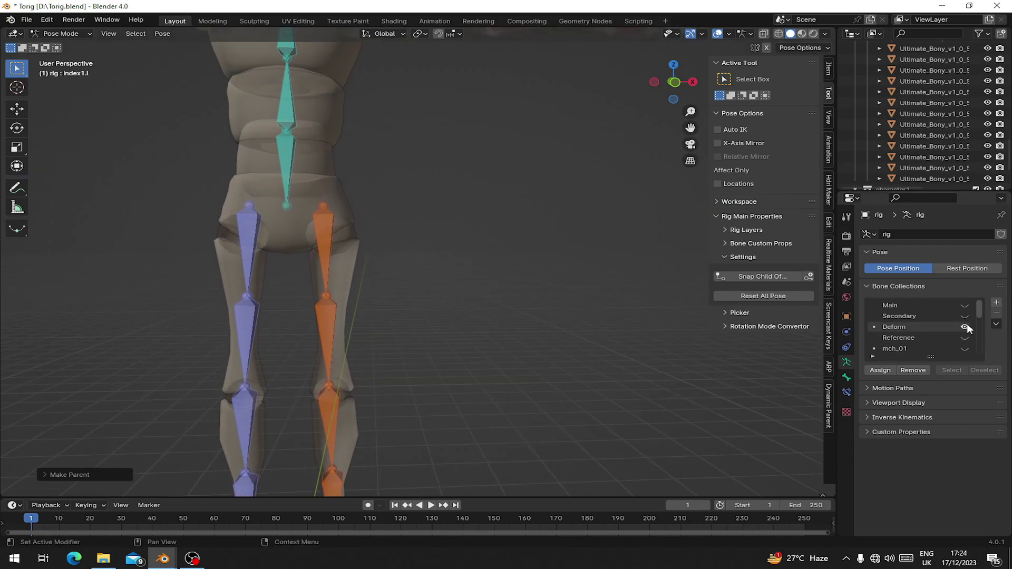
{"action": "scroll", "coordinate": [952, 332], "scroll_direction": "down", "scroll_amount": 4}
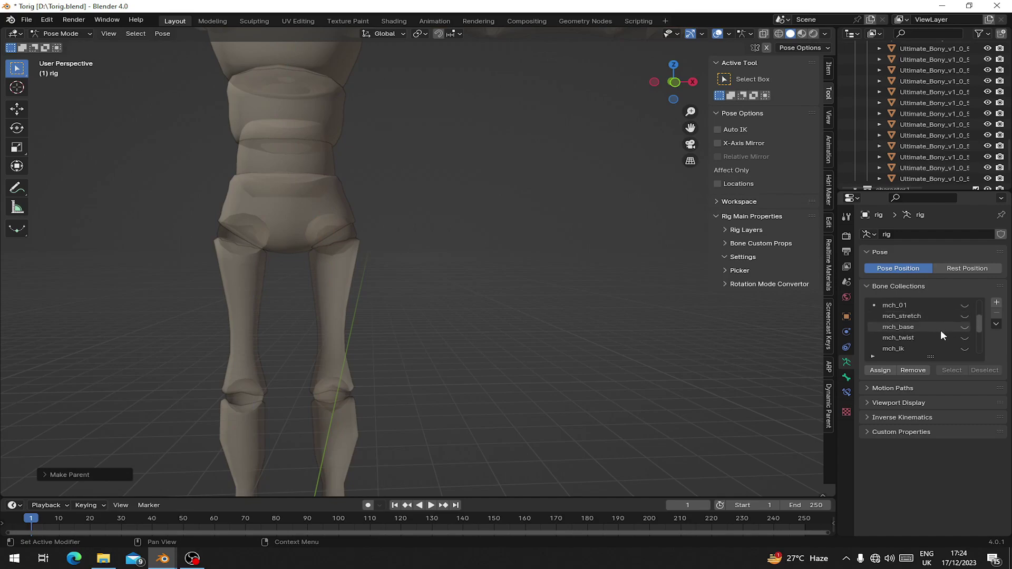
{"action": "left_click", "coordinate": [963, 326]}
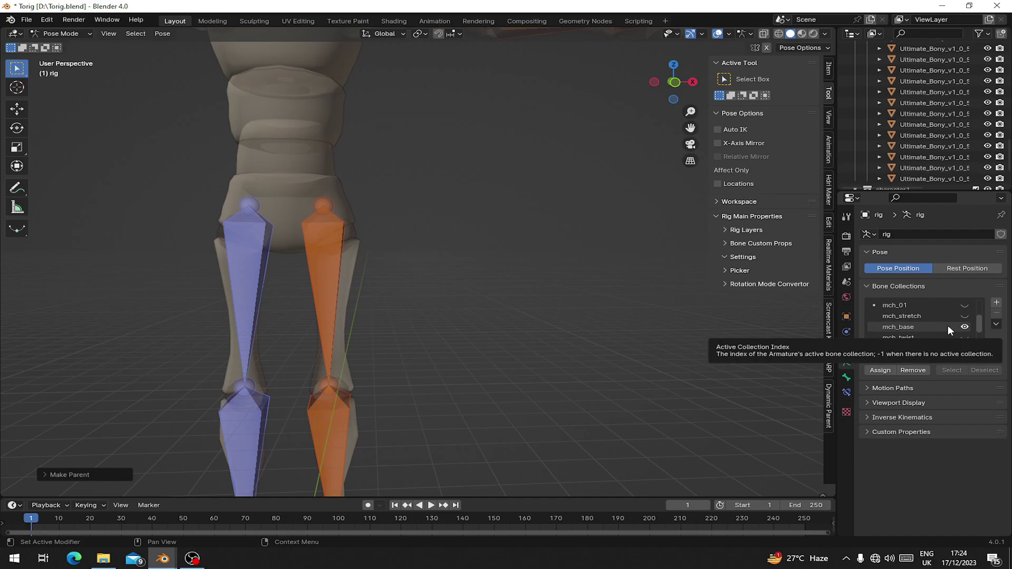
{"action": "left_click", "coordinate": [964, 327]}
{"action": "scroll", "coordinate": [967, 321], "scroll_direction": "up", "scroll_amount": 4}
{"action": "left_click", "coordinate": [964, 305]}
{"action": "left_click", "coordinate": [965, 316]}
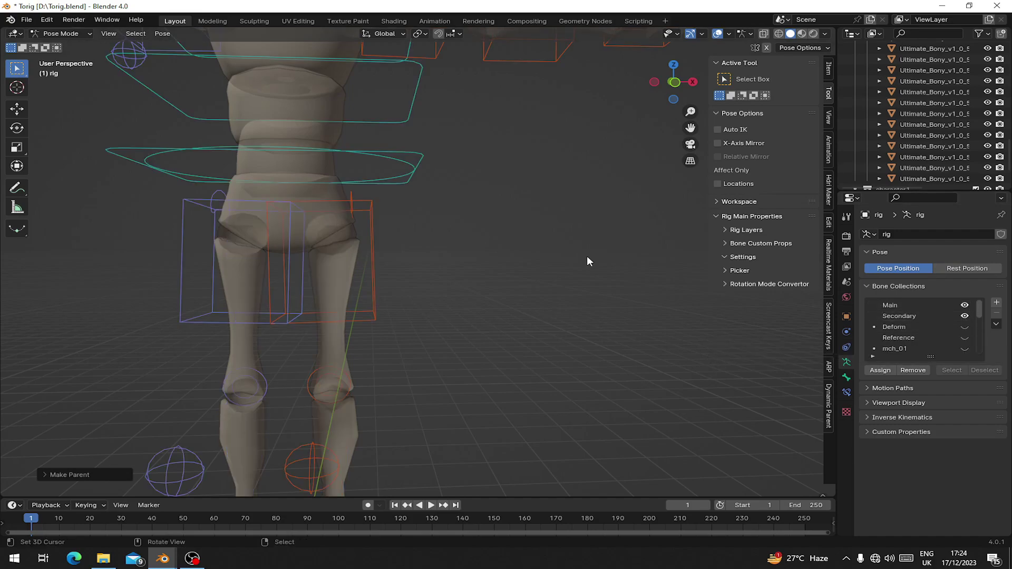
Test the left hand FK controller c_hand_fk.l by rotating it in two different views, cancelling each rotation.
{"action": "scroll", "coordinate": [485, 247], "scroll_direction": "down", "scroll_amount": 4}
{"action": "middle_click_drag", "start_coordinate": [464, 237], "coordinate": [443, 223]}
{"action": "left_click", "coordinate": [443, 228]}
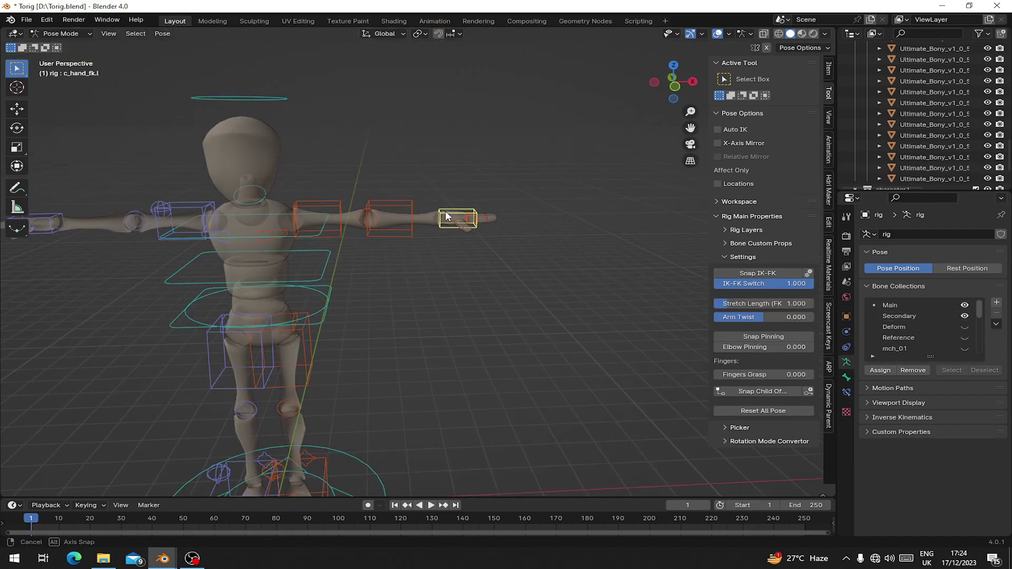
{"action": "key", "text": "r"}
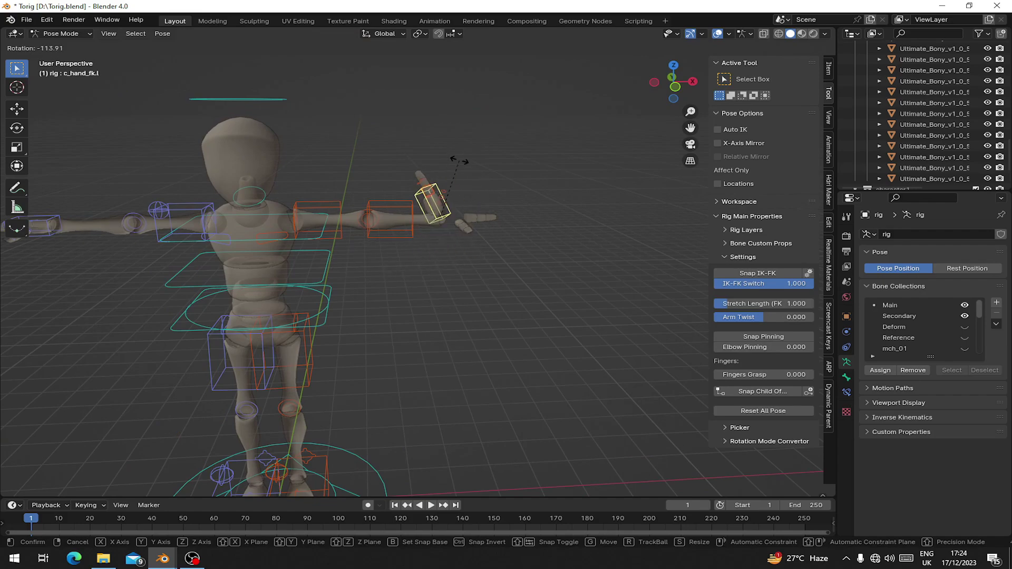
{"action": "right_click", "coordinate": [457, 163]}
{"action": "middle_click_drag", "start_coordinate": [456, 320], "coordinate": [422, 390]}
{"action": "scroll", "coordinate": [473, 323], "scroll_direction": "up", "scroll_amount": 4}
{"action": "key", "text": "r"}
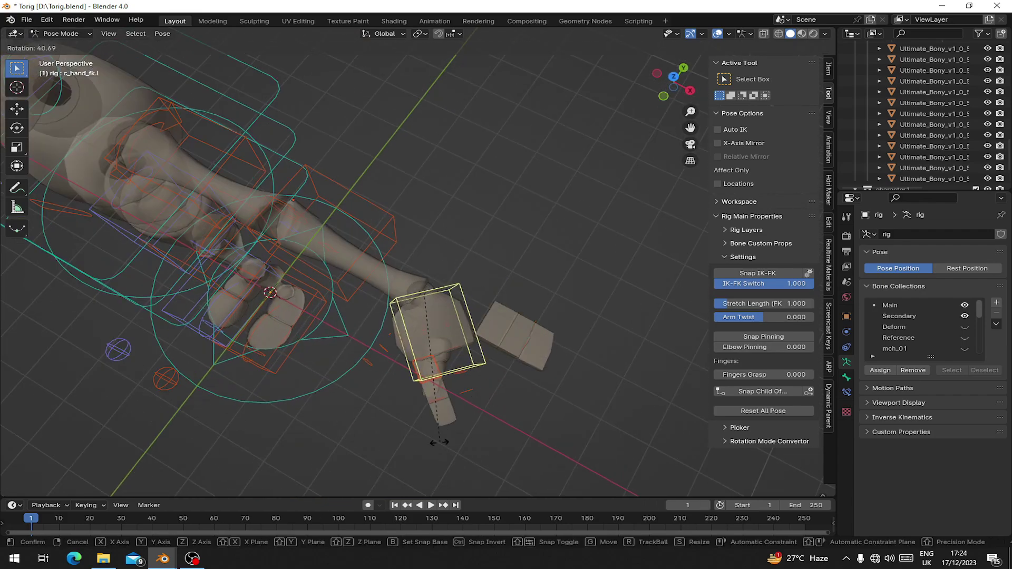
{"action": "key", "text": "Escape"}
Snap the left arm from FK to IK and pose it by moving and rotating the c_hand_ik.l controller.
{"action": "left_click", "coordinate": [738, 273]}
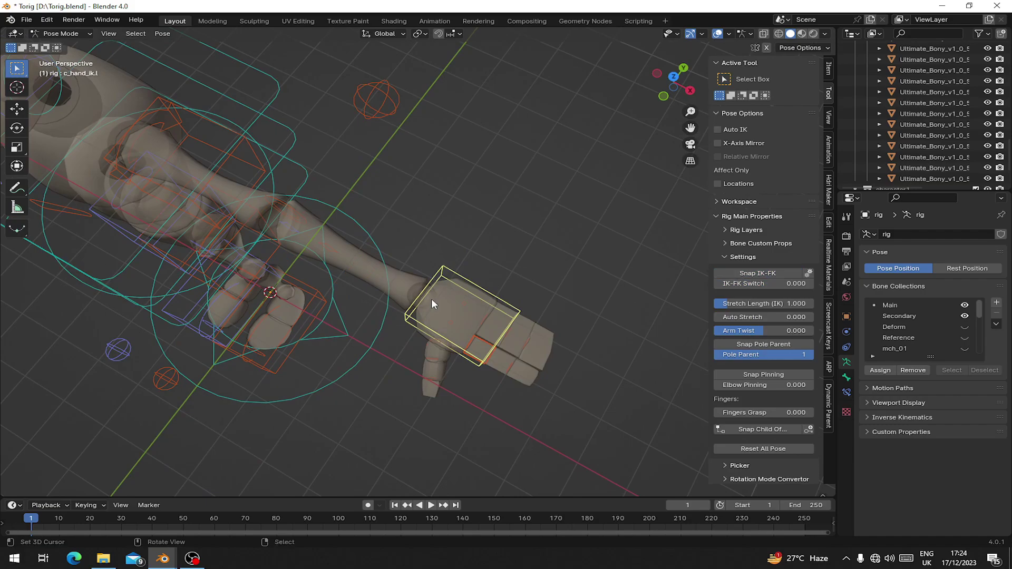
{"action": "middle_click_drag", "start_coordinate": [409, 325], "coordinate": [446, 303]}
{"action": "key", "text": "g"}
{"action": "left_click", "coordinate": [397, 303]}
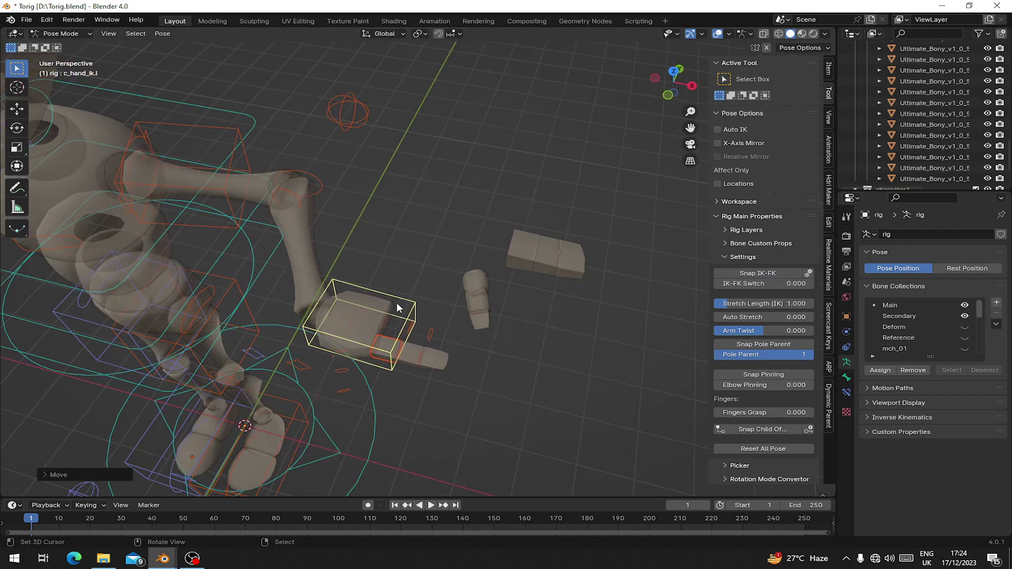
{"action": "key", "text": "r"}
{"action": "left_click", "coordinate": [389, 369]}
{"action": "middle_click_drag", "start_coordinate": [376, 374], "coordinate": [417, 211]}
{"action": "key", "text": "g"}
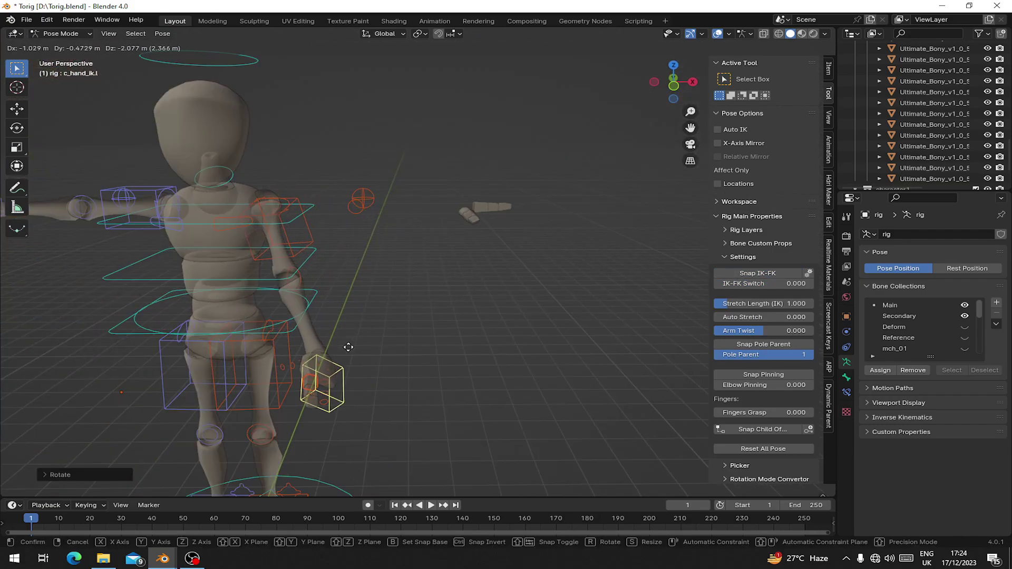
{"action": "left_click", "coordinate": [423, 248]}
Test the left shoulder controller c_shoulder.l with a rotation and cancel it.
{"action": "left_click", "coordinate": [239, 228]}
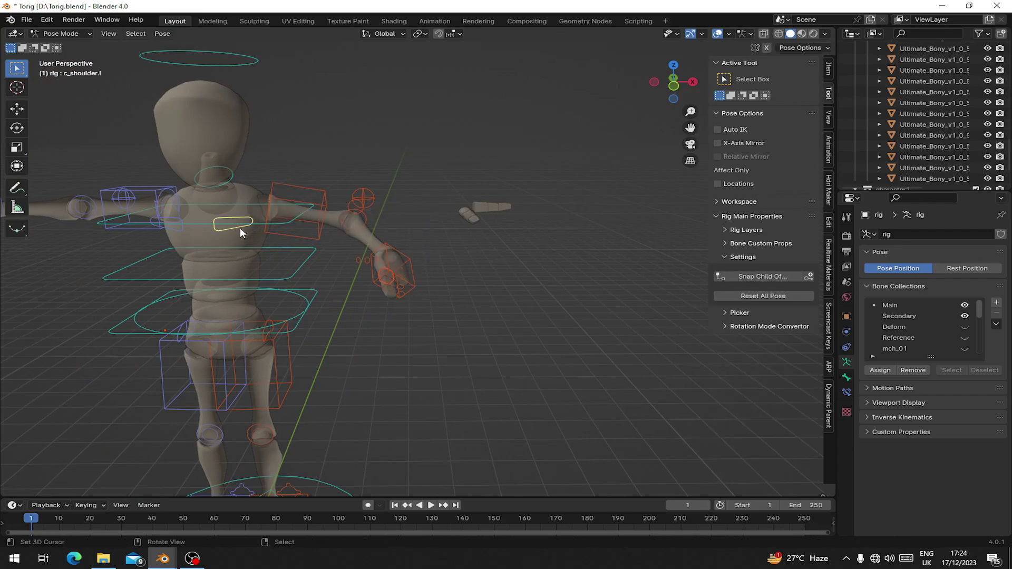
{"action": "middle_click_drag", "start_coordinate": [241, 226], "coordinate": [293, 201]}
{"action": "key", "text": "r"}
{"action": "right_click", "coordinate": [262, 275]}
{"action": "right_click", "coordinate": [283, 307]}
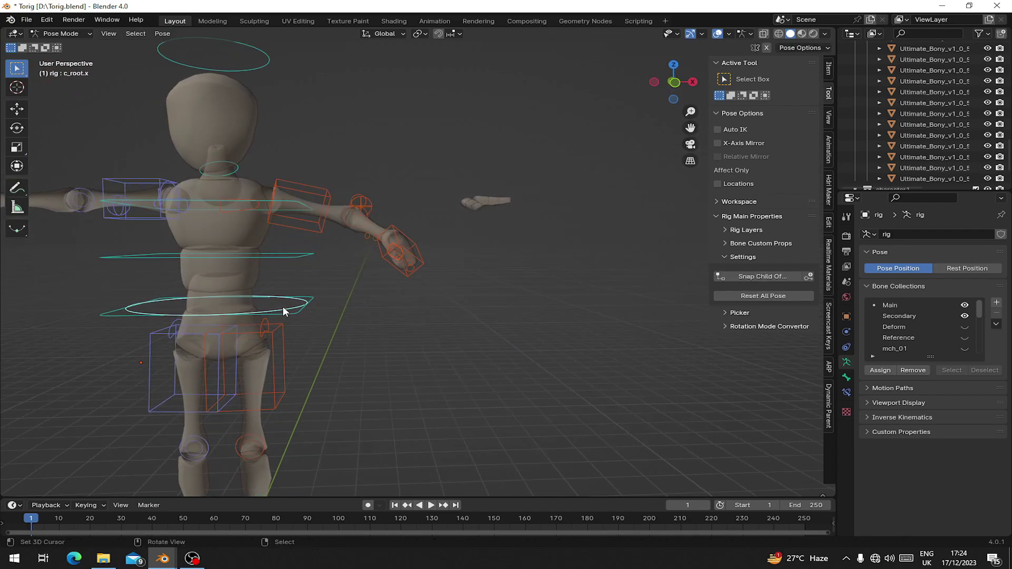
{"action": "scroll", "coordinate": [296, 326], "scroll_direction": "down", "scroll_amount": 3}
Raise the left leg by moving and rotating the foot controller c_foot_ik.l.
{"action": "left_click", "coordinate": [329, 458]}
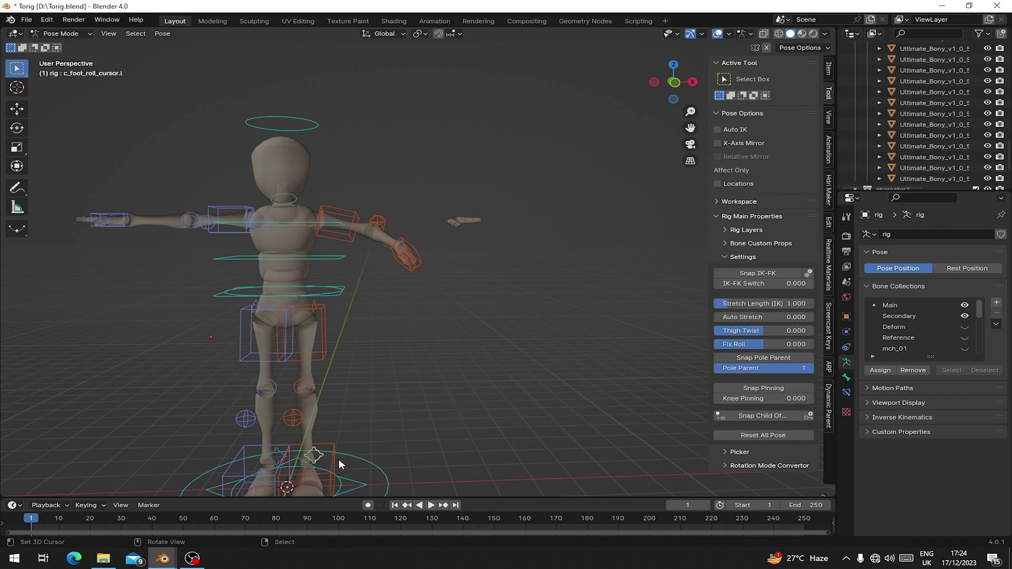
{"action": "key", "text": "g"}
{"action": "left_click", "coordinate": [348, 421]}
{"action": "middle_click_drag", "start_coordinate": [348, 421], "coordinate": [269, 344]}
{"action": "scroll", "coordinate": [278, 343], "scroll_direction": "up", "scroll_amount": 2}
{"action": "key", "text": "r"}
{"action": "left_click", "coordinate": [327, 357]}
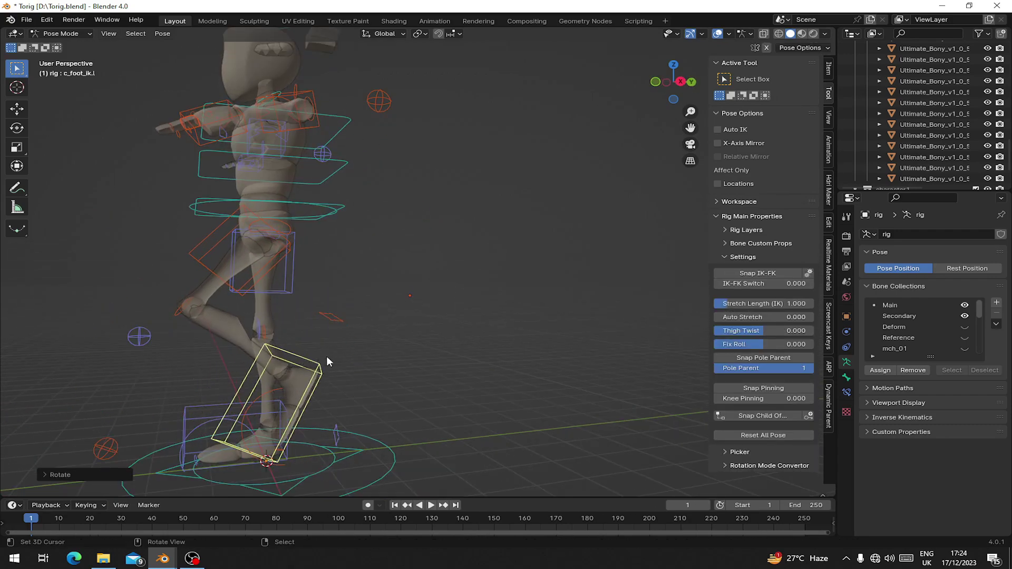
Turn off X-ray shading in Object Mode, then return the rig to Pose Mode.
{"action": "left_click", "coordinate": [61, 33]}
{"action": "left_click", "coordinate": [56, 46]}
{"action": "left_click", "coordinate": [251, 57]}
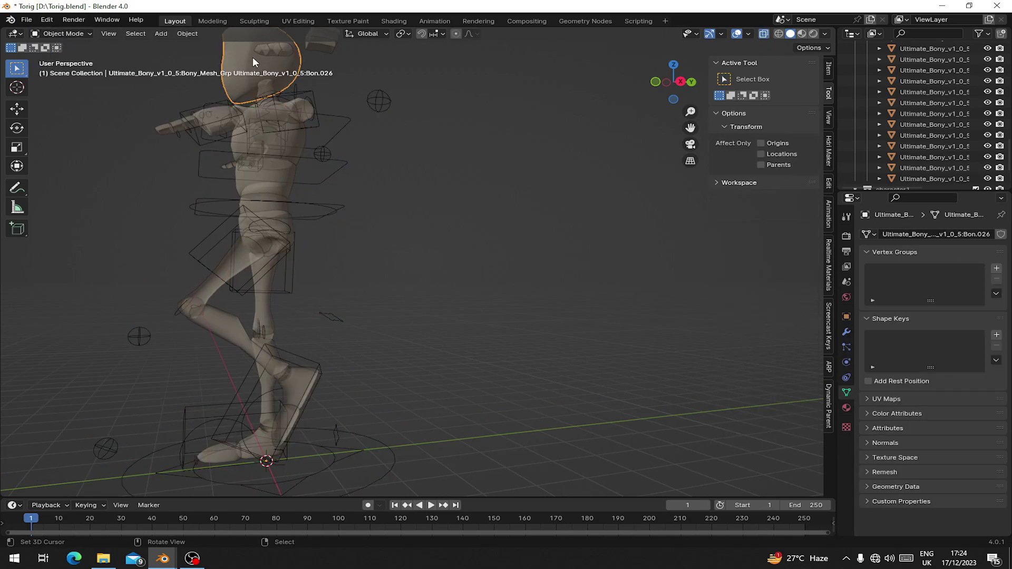
{"action": "left_click", "coordinate": [763, 34]}
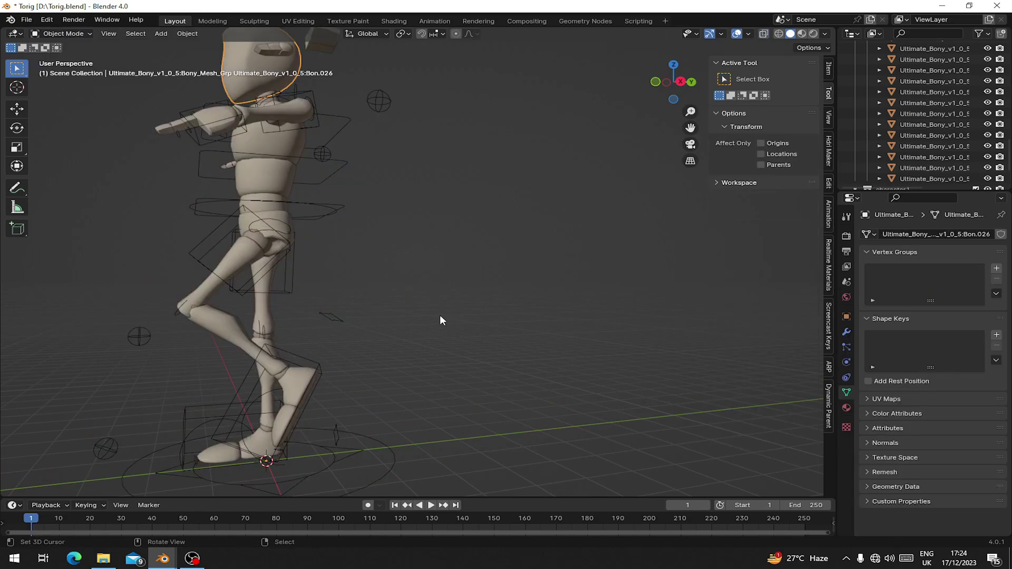
{"action": "left_click", "coordinate": [308, 359]}
{"action": "left_click", "coordinate": [88, 33]}
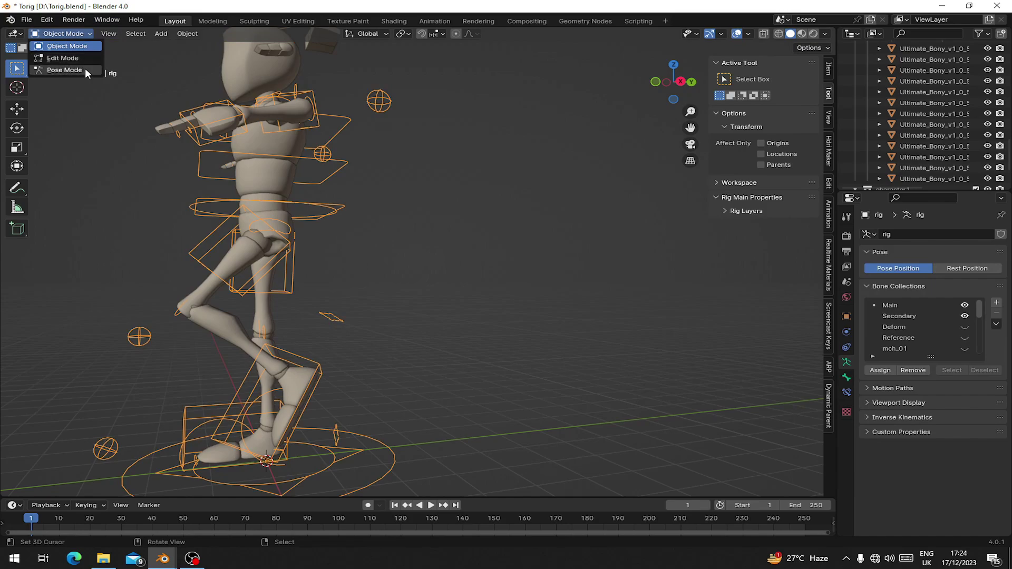
{"action": "left_click", "coordinate": [64, 70]}
Reposition the left foot with the c_foot_ik.l controller to test the leg in solid shading.
{"action": "key", "text": "g"}
{"action": "right_click", "coordinate": [405, 369]}
{"action": "middle_click_drag", "start_coordinate": [259, 353], "coordinate": [362, 340]}
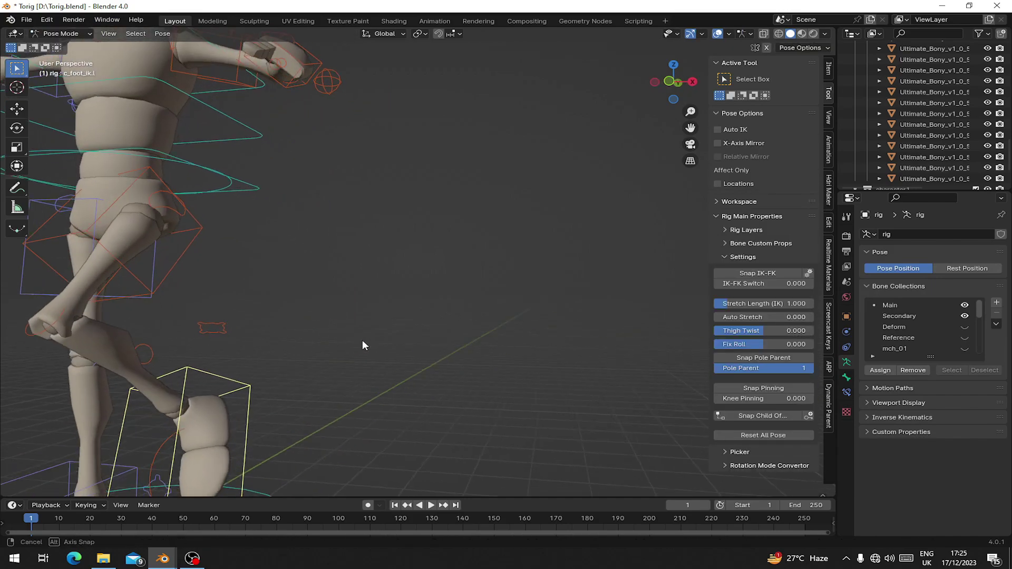
{"action": "scroll", "coordinate": [363, 339], "scroll_direction": "down", "scroll_amount": 2}
{"action": "key", "text": "g"}
{"action": "middle_click_drag", "start_coordinate": [247, 315], "coordinate": [376, 228]}
{"action": "left_click", "coordinate": [372, 262]}
Test the c_root.x and c_spine_01.x controllers by rotating each one and cancelling the rotation.
{"action": "left_click", "coordinate": [314, 252]}
{"action": "middle_click_drag", "start_coordinate": [314, 252], "coordinate": [334, 249]}
{"action": "key", "text": "r"}
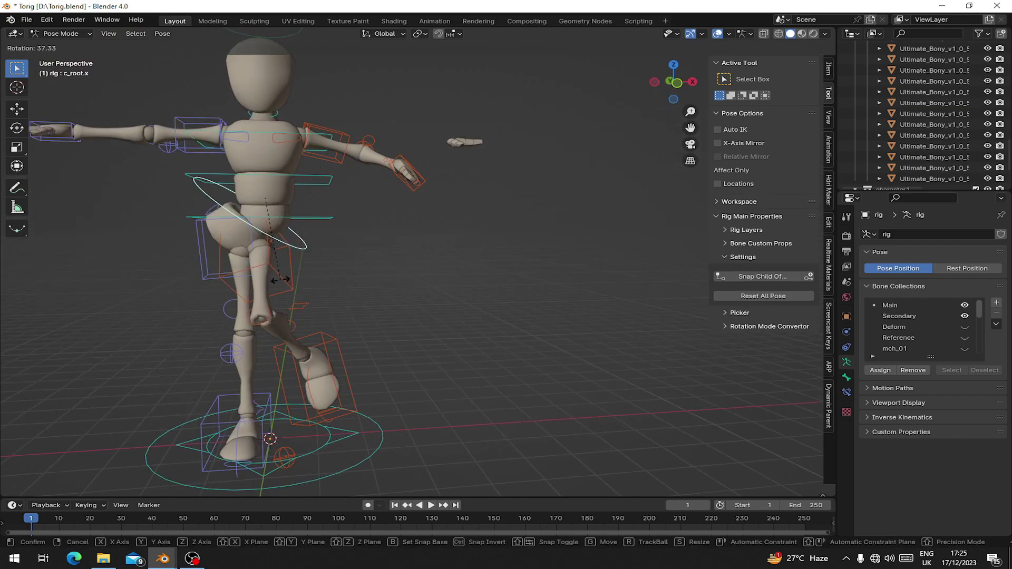
{"action": "key", "text": "Escape"}
{"action": "left_click", "coordinate": [322, 179]}
{"action": "key", "text": "r"}
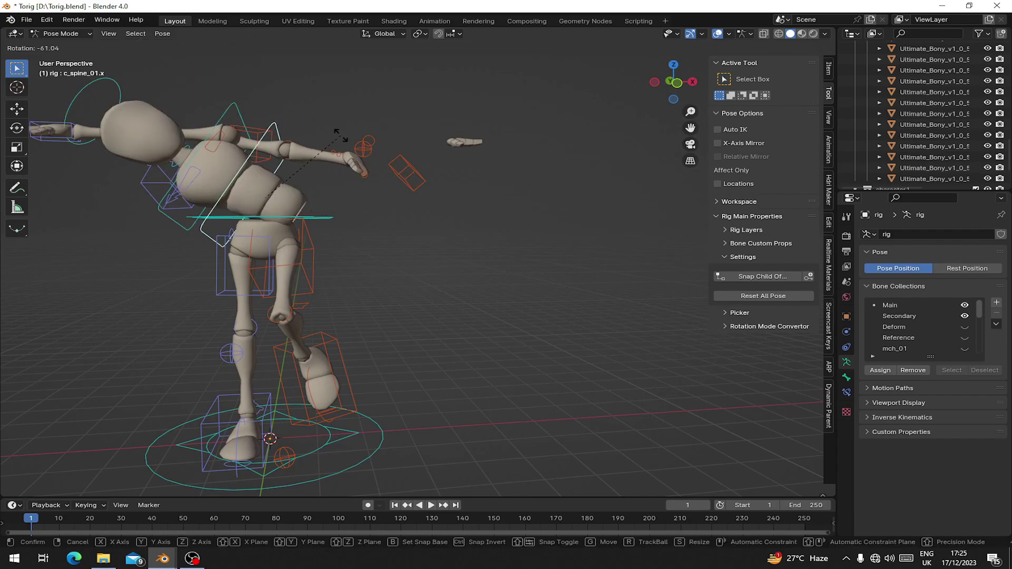
{"action": "key", "text": "Escape"}
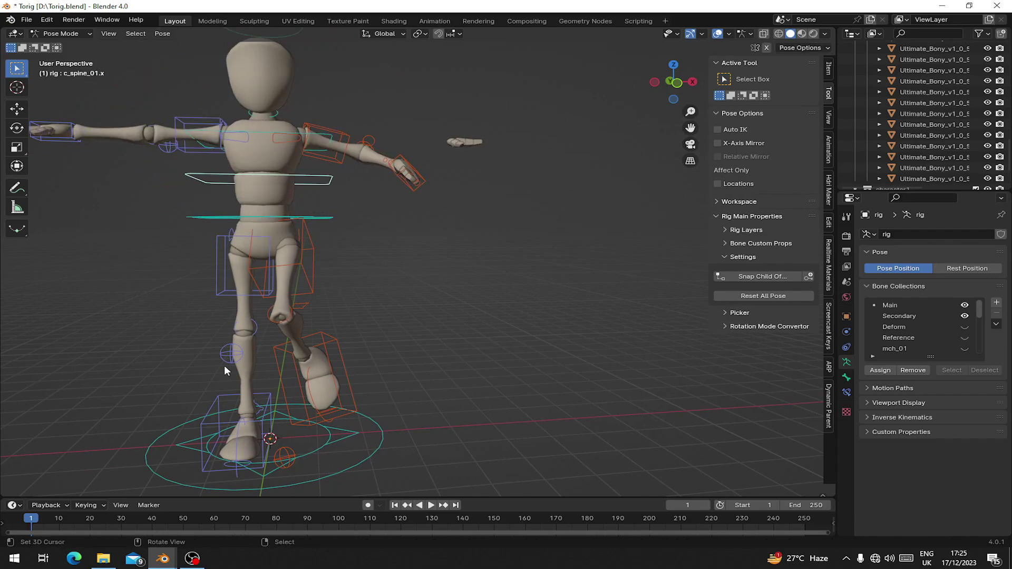
Try another position for the left foot with the c_foot_ik.l controller.
{"action": "left_click", "coordinate": [316, 376]}
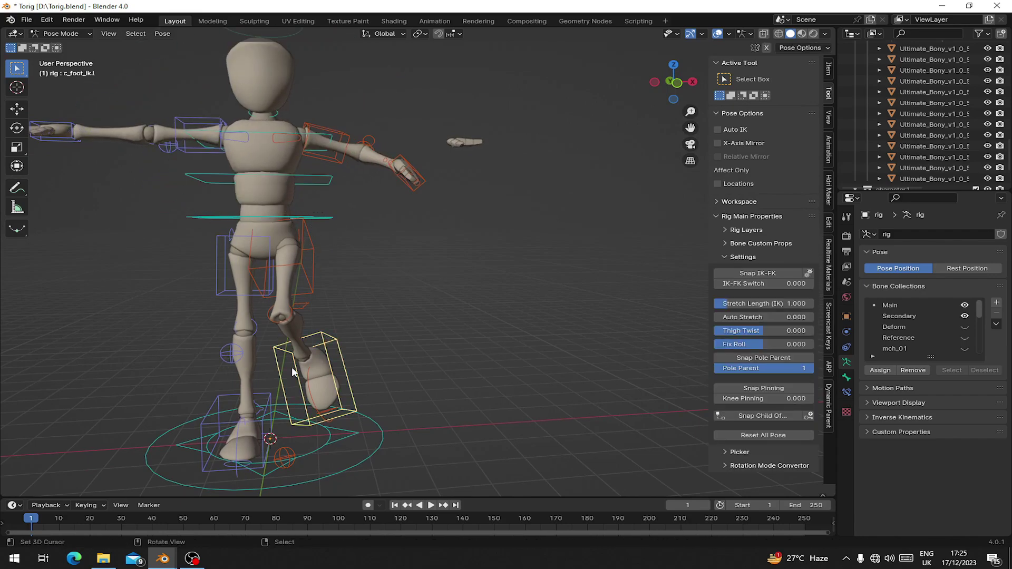
{"action": "key", "text": "g"}
{"action": "left_click", "coordinate": [298, 317]}
Clear the location and rotation of all visible controllers to restore the rest pose.
{"action": "key", "text": "a"}
{"action": "key", "text": "alt+g"}
{"action": "key", "text": "alt+r"}
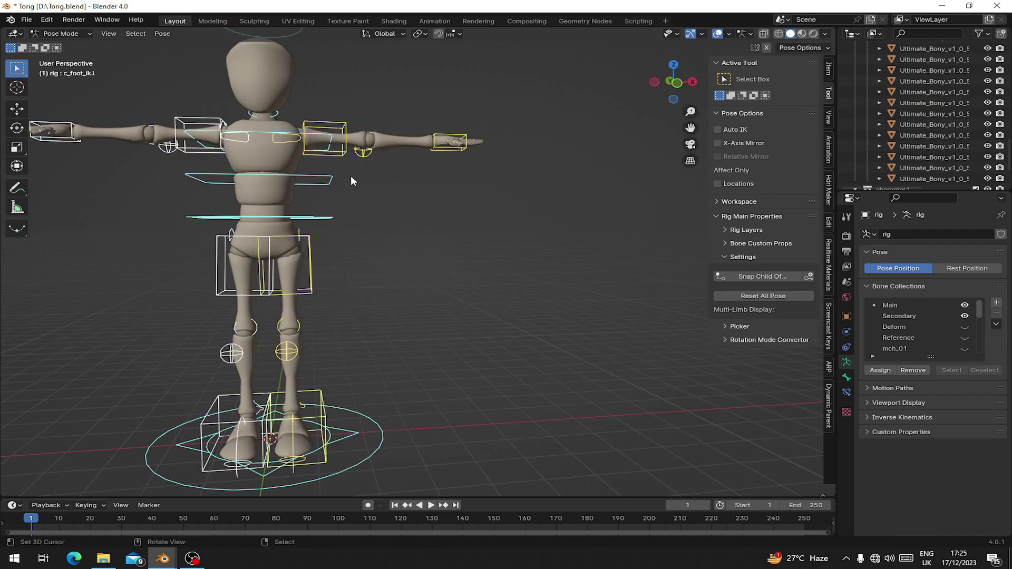
Test the left hand IK controller c_hand_ik.l by moving it and cancelling the move.
{"action": "middle_click_drag", "start_coordinate": [350, 175], "coordinate": [409, 163]}
{"action": "scroll", "coordinate": [410, 163], "scroll_direction": "up", "scroll_amount": 5}
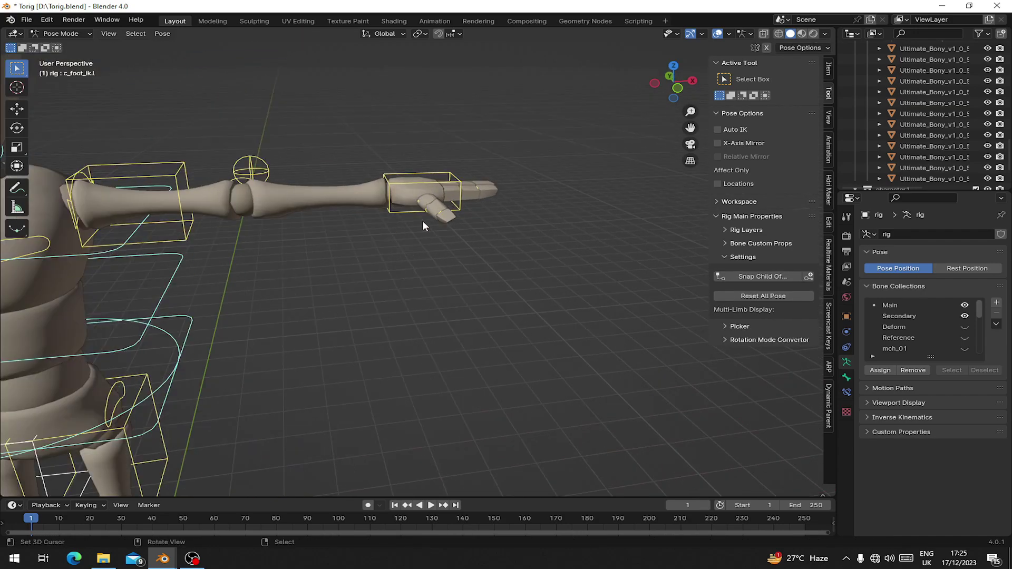
{"action": "left_click", "coordinate": [409, 188]}
{"action": "scroll", "coordinate": [409, 187], "scroll_direction": "down", "scroll_amount": 5}
{"action": "key", "text": "g"}
{"action": "right_click", "coordinate": [280, 259]}
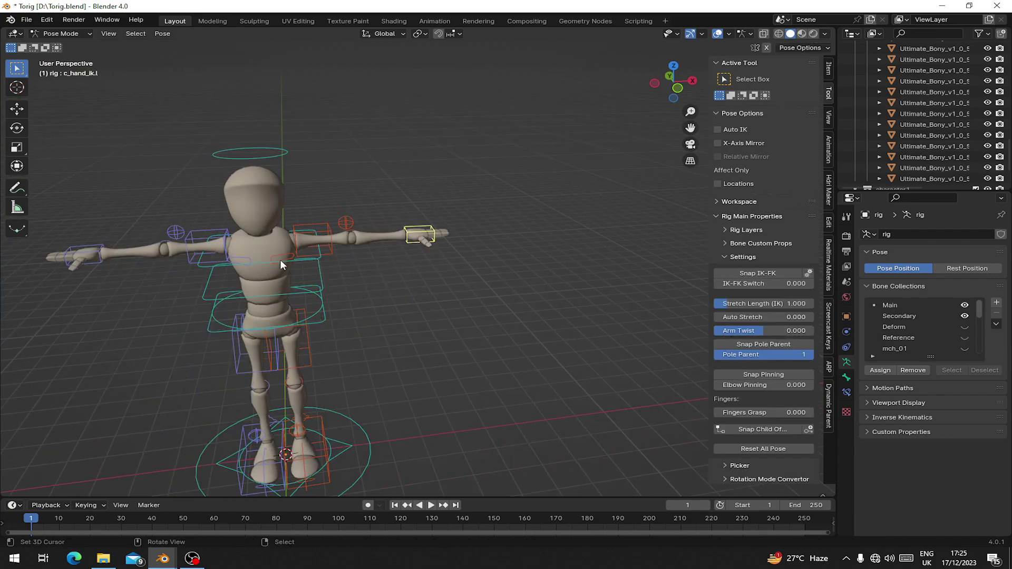
Test the c_shoulder.l and c_neck.x controllers by rotating each one and cancelling the rotation.
{"action": "right_click", "coordinate": [286, 260]}
{"action": "middle_click_drag", "start_coordinate": [289, 260], "coordinate": [296, 227]}
{"action": "key", "text": "r"}
{"action": "right_click", "coordinate": [299, 174]}
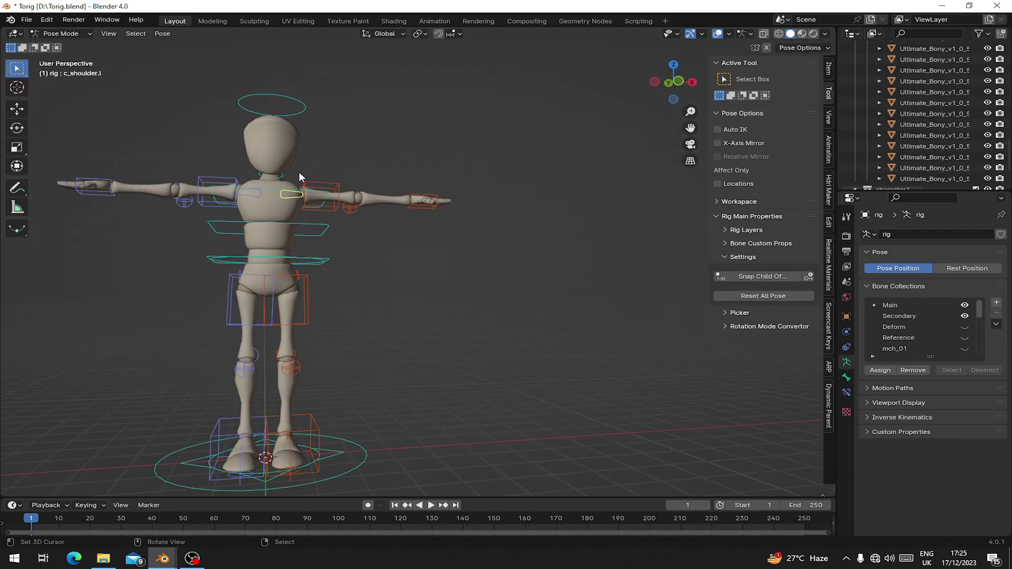
{"action": "right_click", "coordinate": [282, 174]}
{"action": "key", "text": "r"}
{"action": "right_click", "coordinate": [278, 215]}
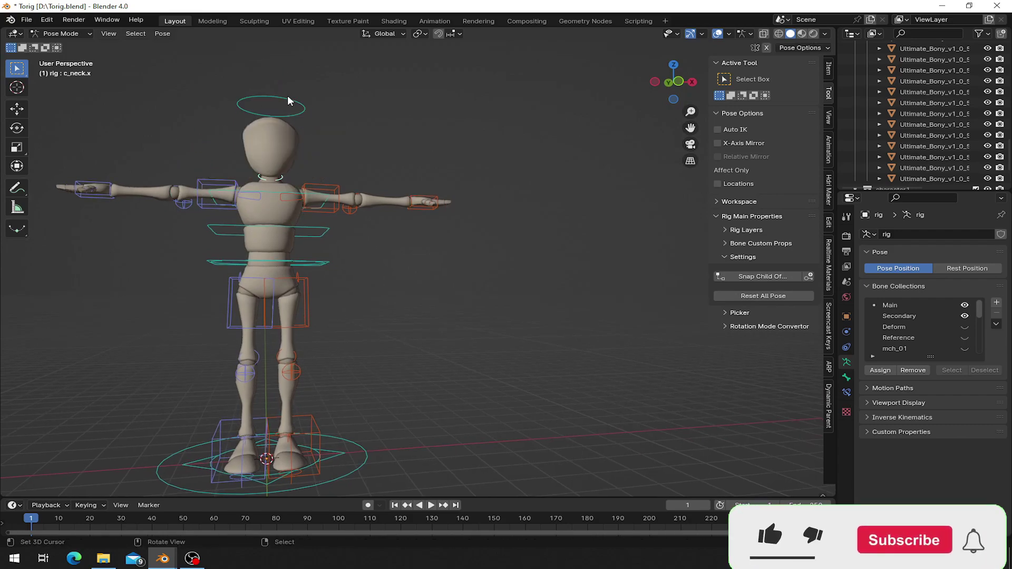
Test the head controller c_head.x by rotating it in a side view and cancelling the rotation.
{"action": "right_click", "coordinate": [287, 97]}
{"action": "scroll", "coordinate": [278, 121], "scroll_direction": "up", "scroll_amount": 1}
{"action": "middle_click_drag", "start_coordinate": [287, 97], "coordinate": [155, 108]}
{"action": "key", "text": "r"}
{"action": "right_click", "coordinate": [239, 121]}
{"action": "key", "text": "r"}
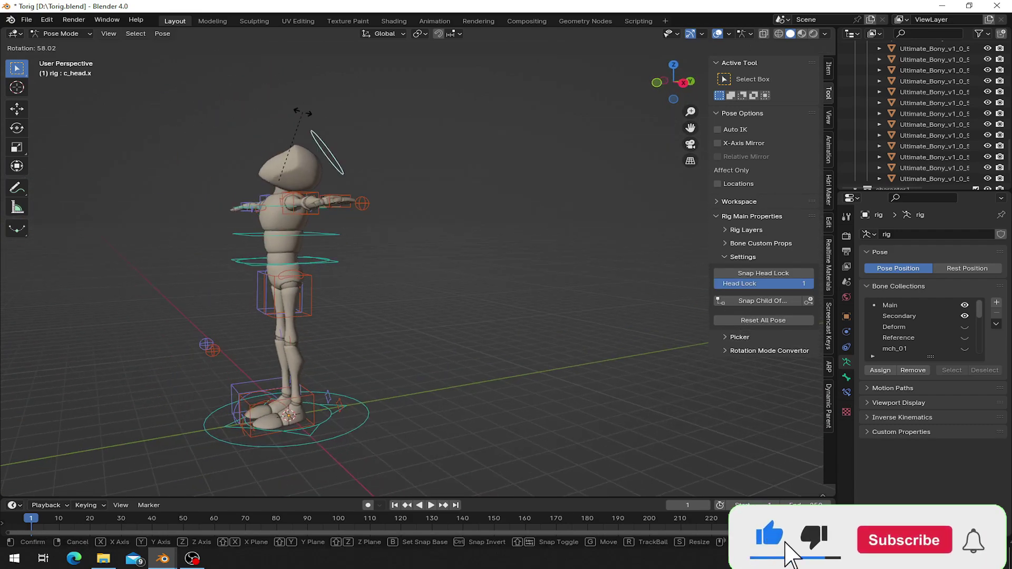
{"action": "right_click", "coordinate": [193, 423]}
Switch to the unsaved Blender file's window and test its c_hand_ik.l controller by moving it and cancelling the move.
{"action": "mouse_move", "coordinate": [163, 559]}
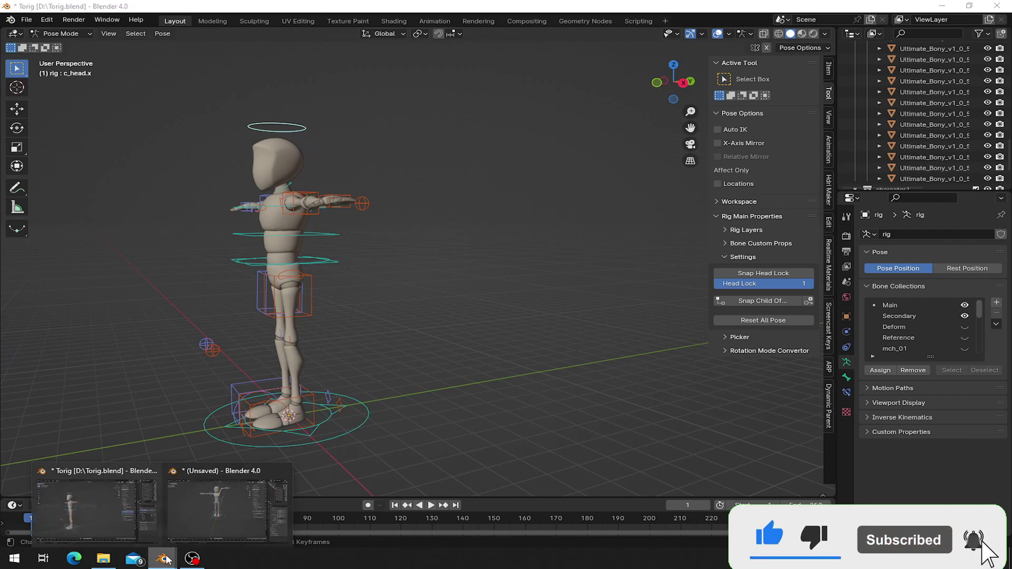
{"action": "left_click", "coordinate": [198, 498]}
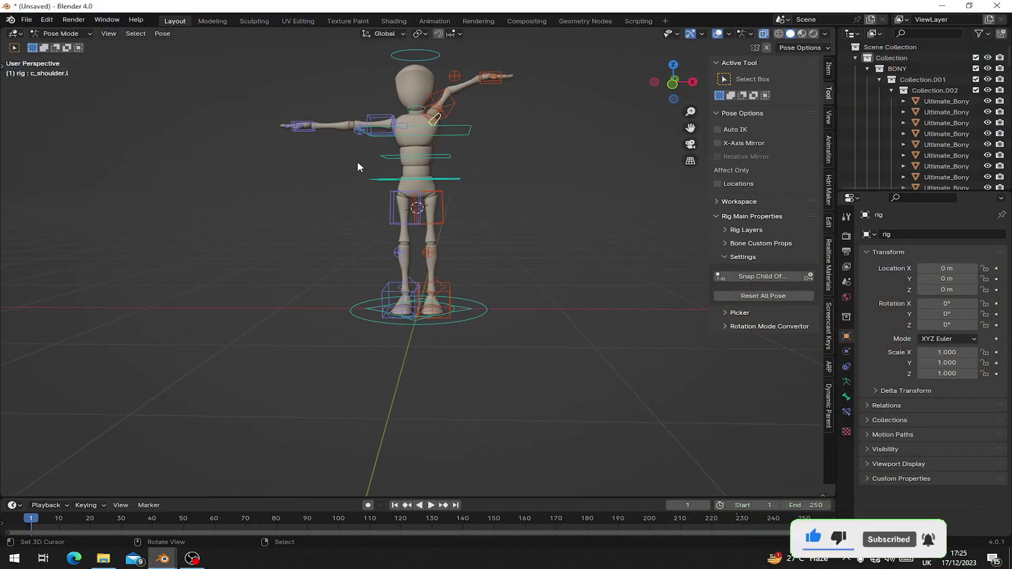
{"action": "middle_click_drag", "start_coordinate": [357, 161], "coordinate": [315, 270]}
{"action": "scroll", "coordinate": [316, 270], "scroll_direction": "up", "scroll_amount": 3}
{"action": "left_click", "coordinate": [385, 163]}
{"action": "left_click", "coordinate": [382, 173]}
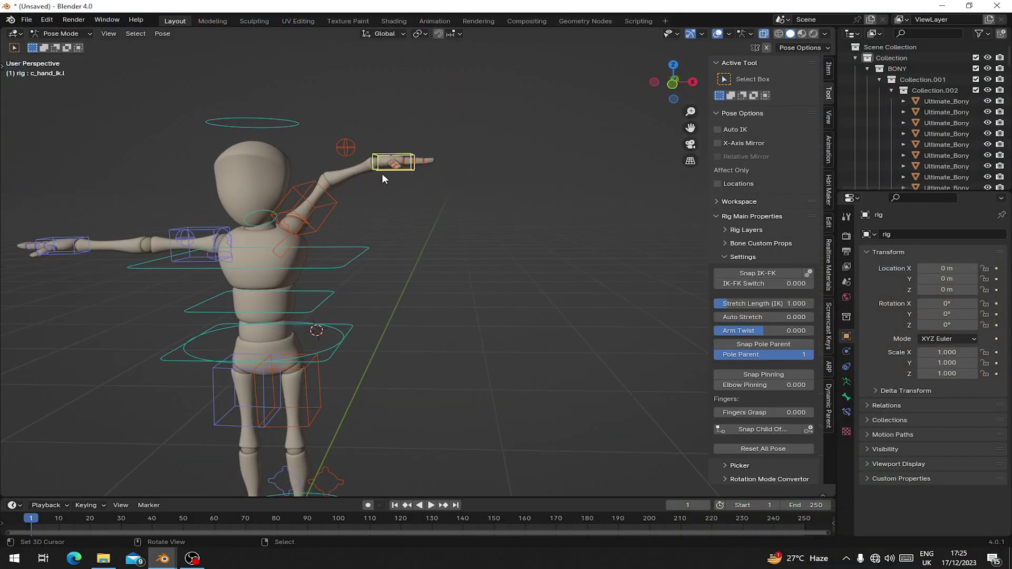
{"action": "key", "text": "g"}
{"action": "right_click", "coordinate": [406, 358]}
Clear the location and rotation of all controllers to return the mannequin to its rest pose.
{"action": "key", "text": "a"}
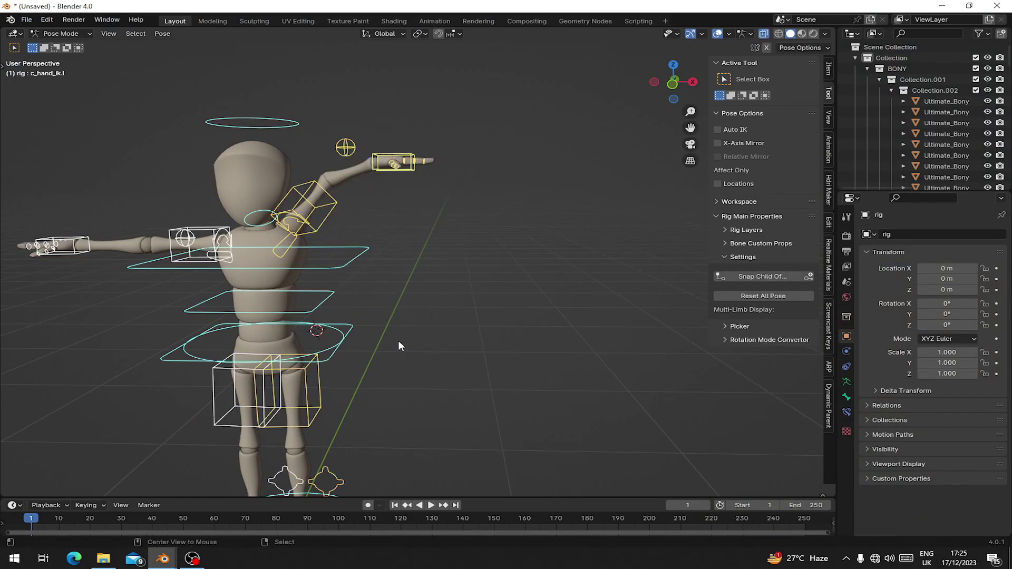
{"action": "key", "text": "alt+g"}
Test the c_spine_02.x and c_root_master.x controllers by rotating each one and cancelling the rotation.
{"action": "left_click", "coordinate": [324, 267]}
{"action": "scroll", "coordinate": [325, 267], "scroll_direction": "down", "scroll_amount": 3}
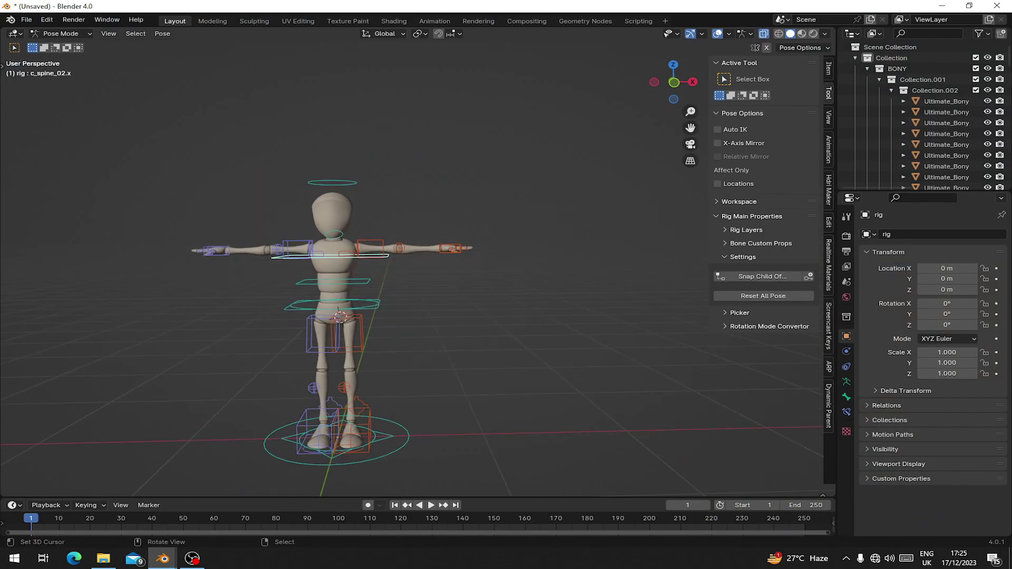
{"action": "key", "text": "r"}
{"action": "key", "text": "Escape"}
{"action": "left_click", "coordinate": [372, 311]}
{"action": "key", "text": "r"}
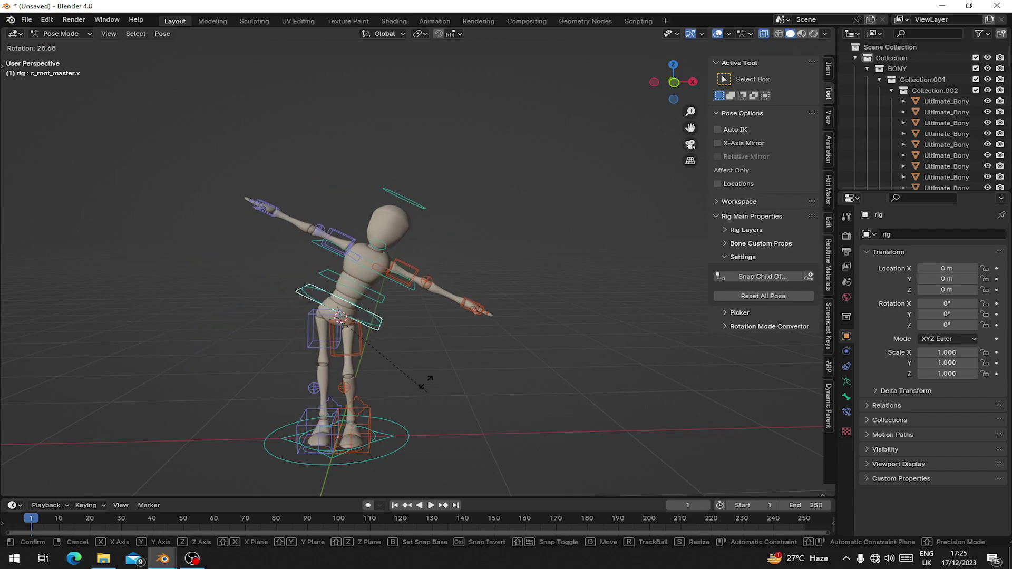
{"action": "key", "text": "Escape"}
Test c_foot_ik.l with a move and c_root.x with a rotation, cancelling each transform.
{"action": "left_click", "coordinate": [370, 407]}
{"action": "key", "text": "g"}
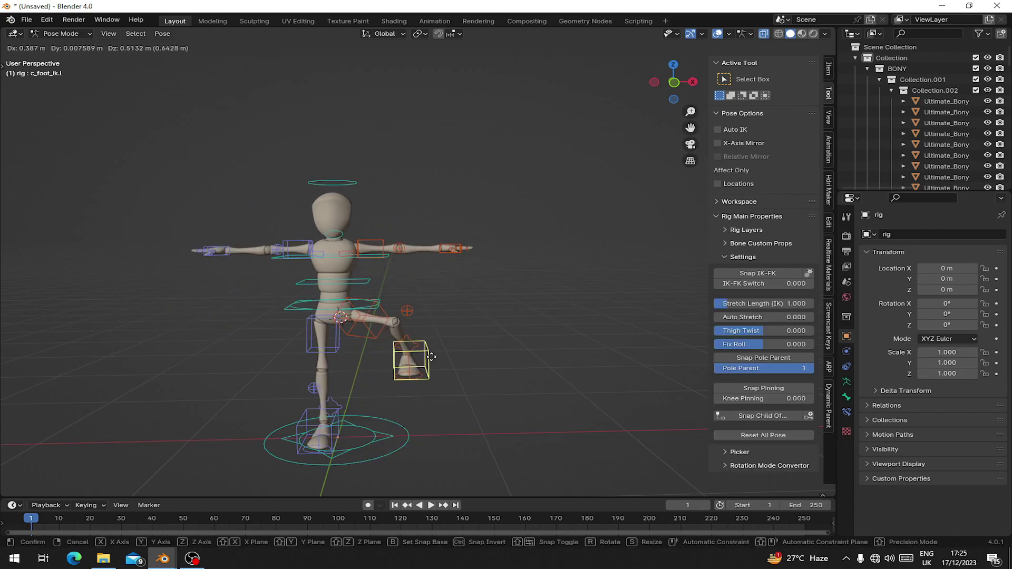
{"action": "key", "text": "Escape"}
{"action": "left_click", "coordinate": [379, 322]}
{"action": "key", "text": "r"}
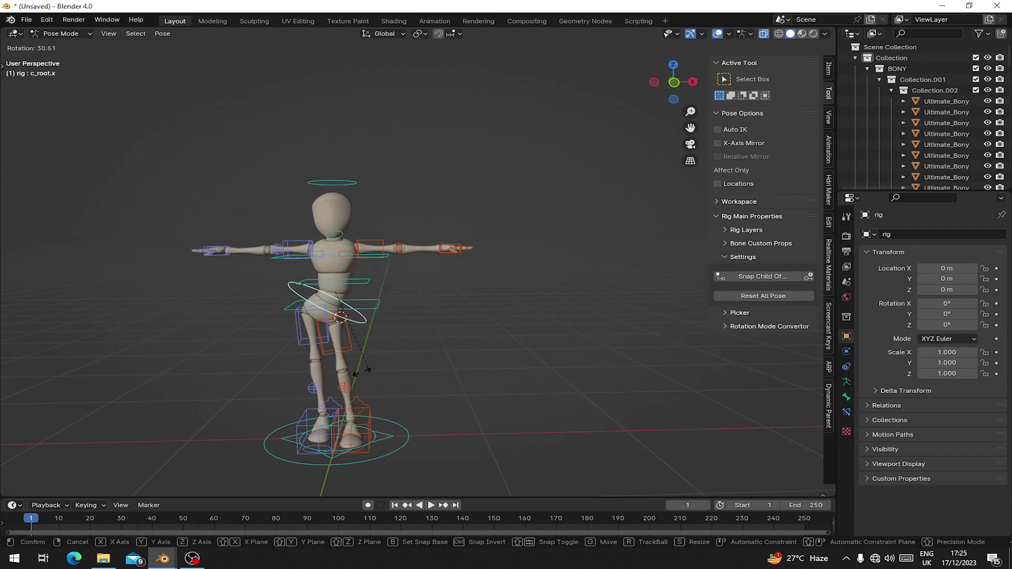
{"action": "key", "text": "Escape"}
Test the c_neck.x and c_head.x controllers by rotating each one and cancelling the rotation.
{"action": "left_click", "coordinate": [347, 235]}
{"action": "key", "text": "r"}
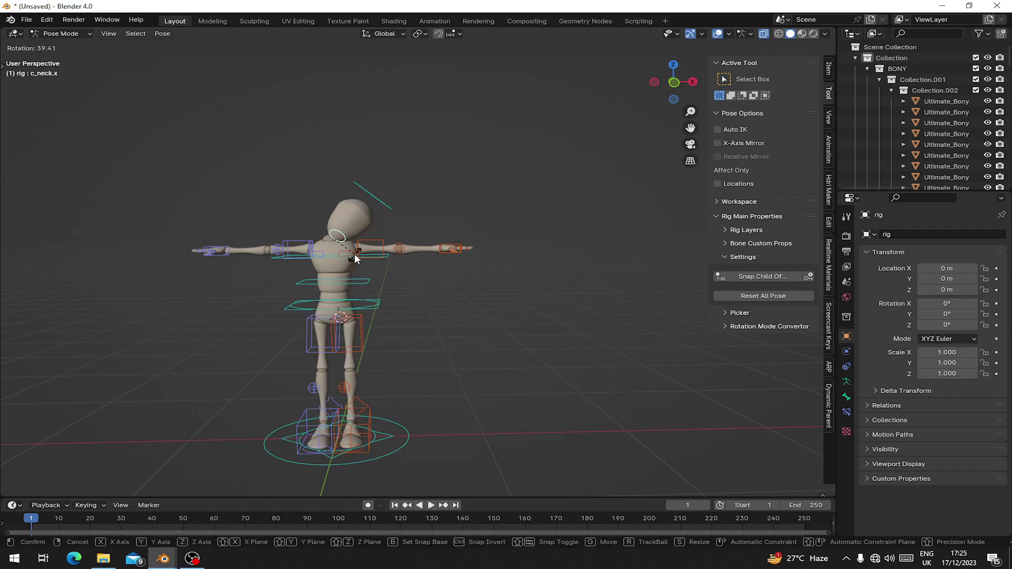
{"action": "key", "text": "Escape"}
{"action": "left_click", "coordinate": [345, 182]}
{"action": "key", "text": "r"}
{"action": "key", "text": "Escape"}
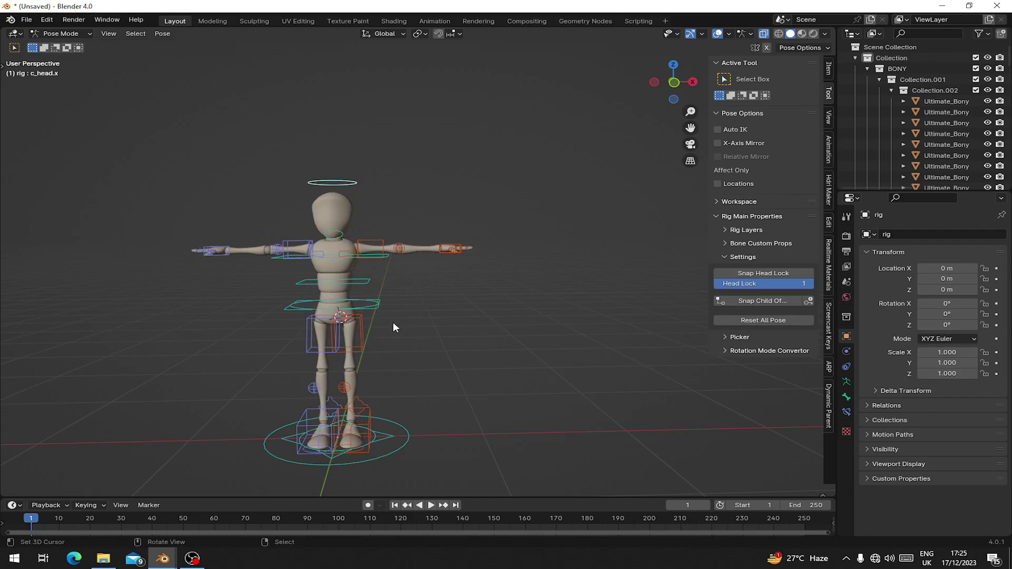